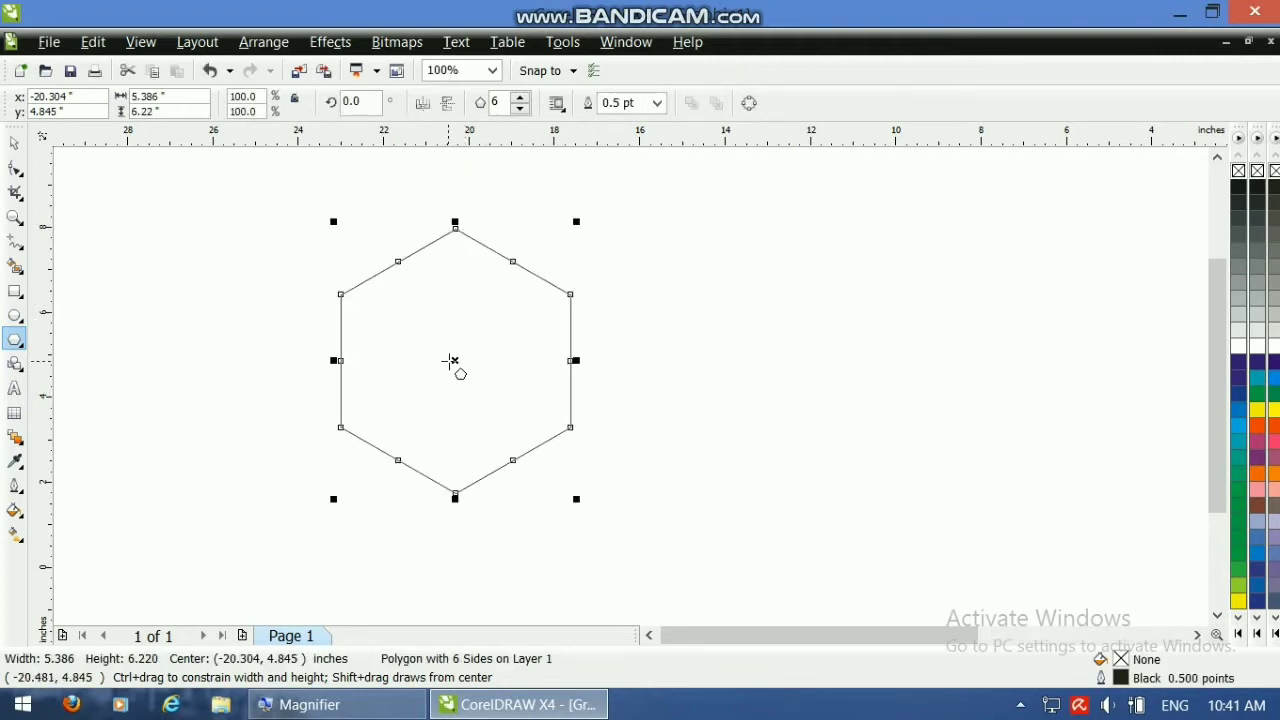
# Duplicate the hexagon downward by half its height and nudge the copy left and down until its side corners meet the original's
pyautogui.moveTo(456, 360); pyautogui.dragTo(459, 492)
pyautogui.rightClick(459, 492)
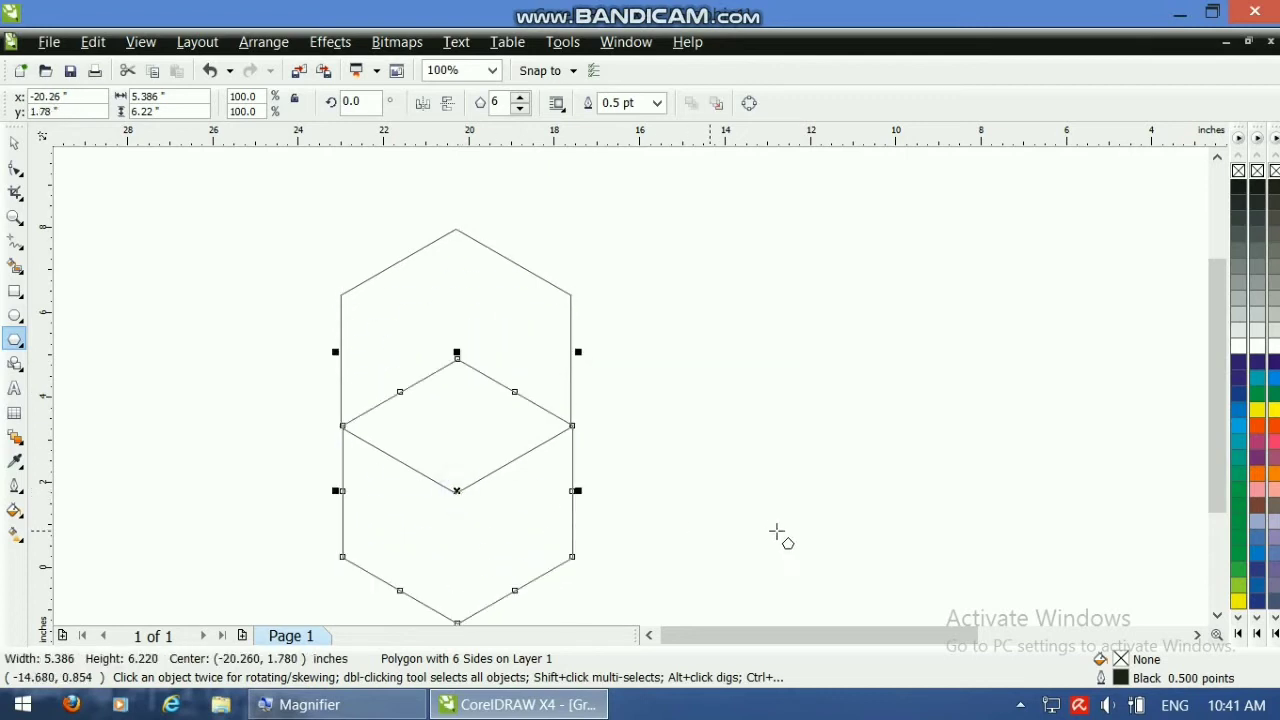
pyautogui.click(15, 216)
pyautogui.click(397, 411)
pyautogui.click(703, 476)
pyautogui.click(14, 143)
pyautogui.press('Left')
pyautogui.press('Left')
pyautogui.press('Left')
pyautogui.press('Down')
pyautogui.press('Down')
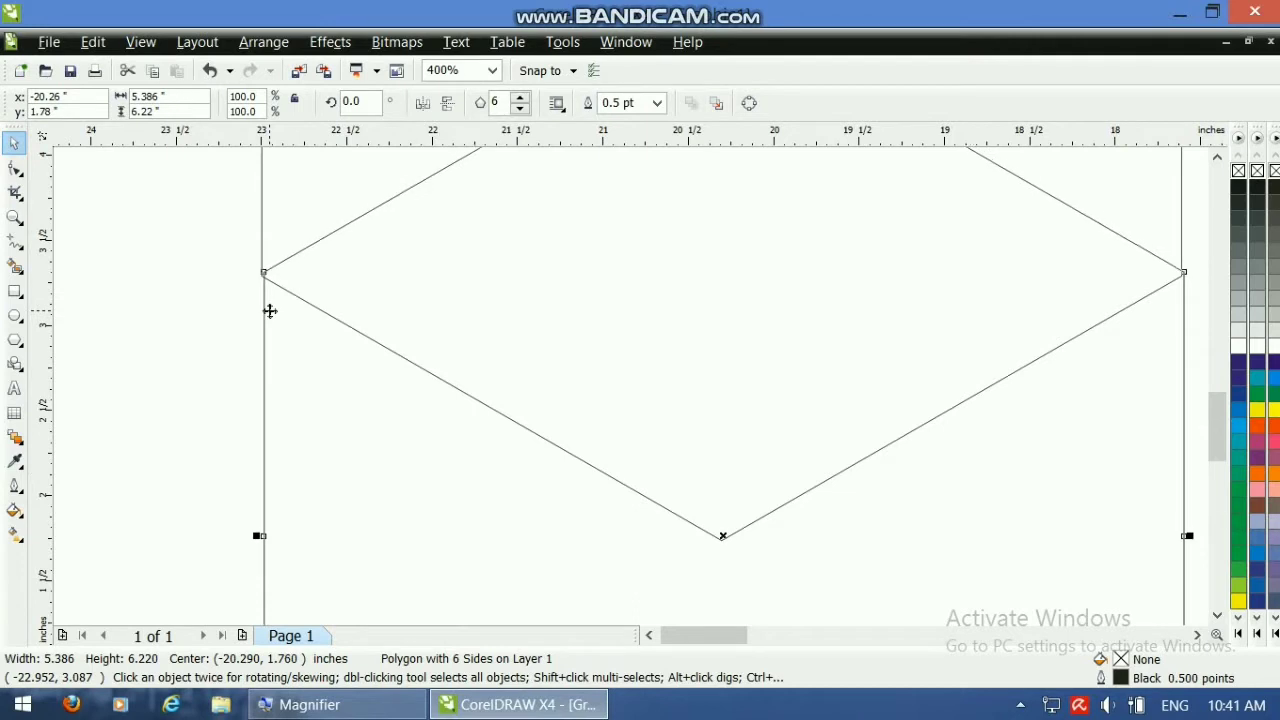
pyautogui.press('Left')
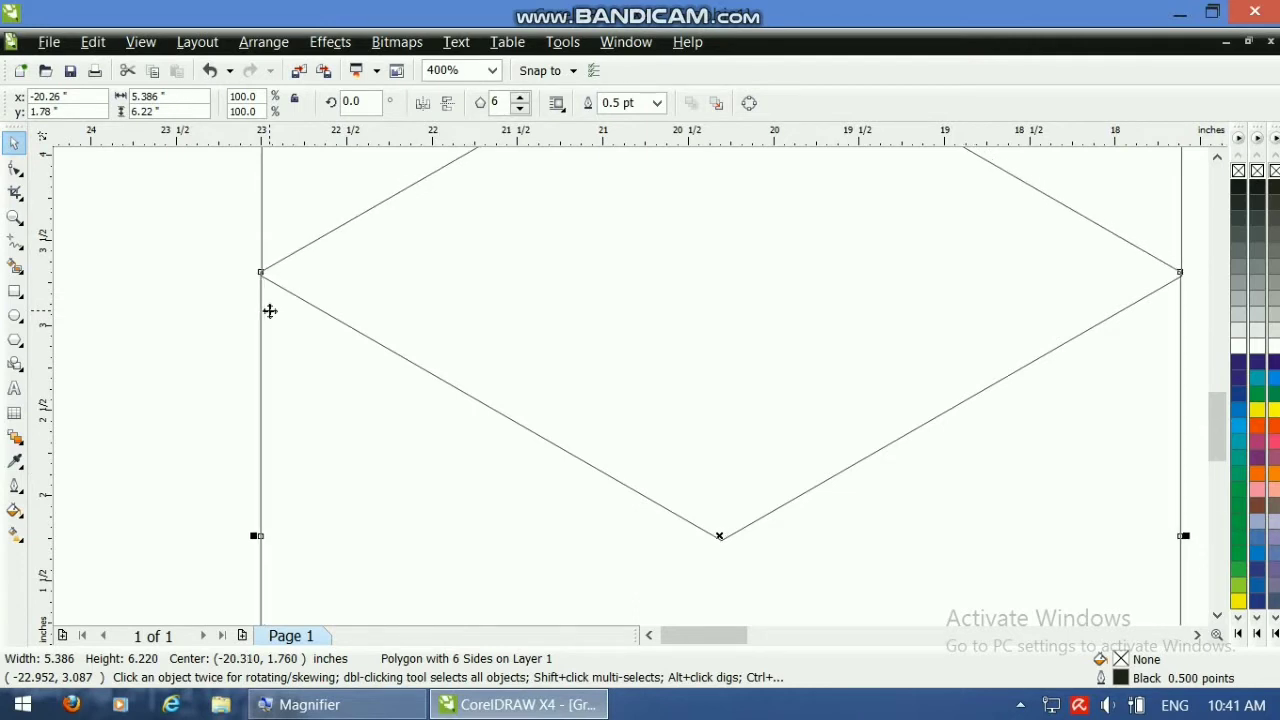
pyautogui.press('Down')
pyautogui.press('Down')
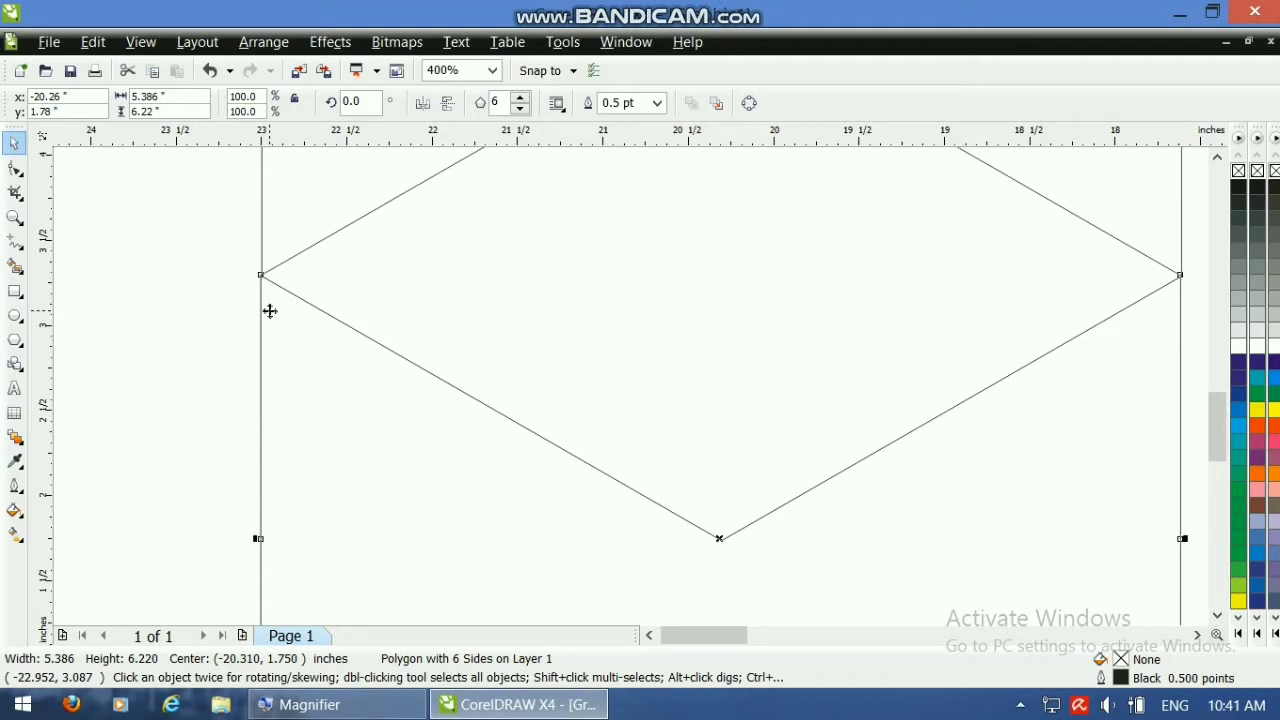
pyautogui.click(15, 217)
pyautogui.rightClick(382, 294)
pyautogui.rightClick(606, 369)
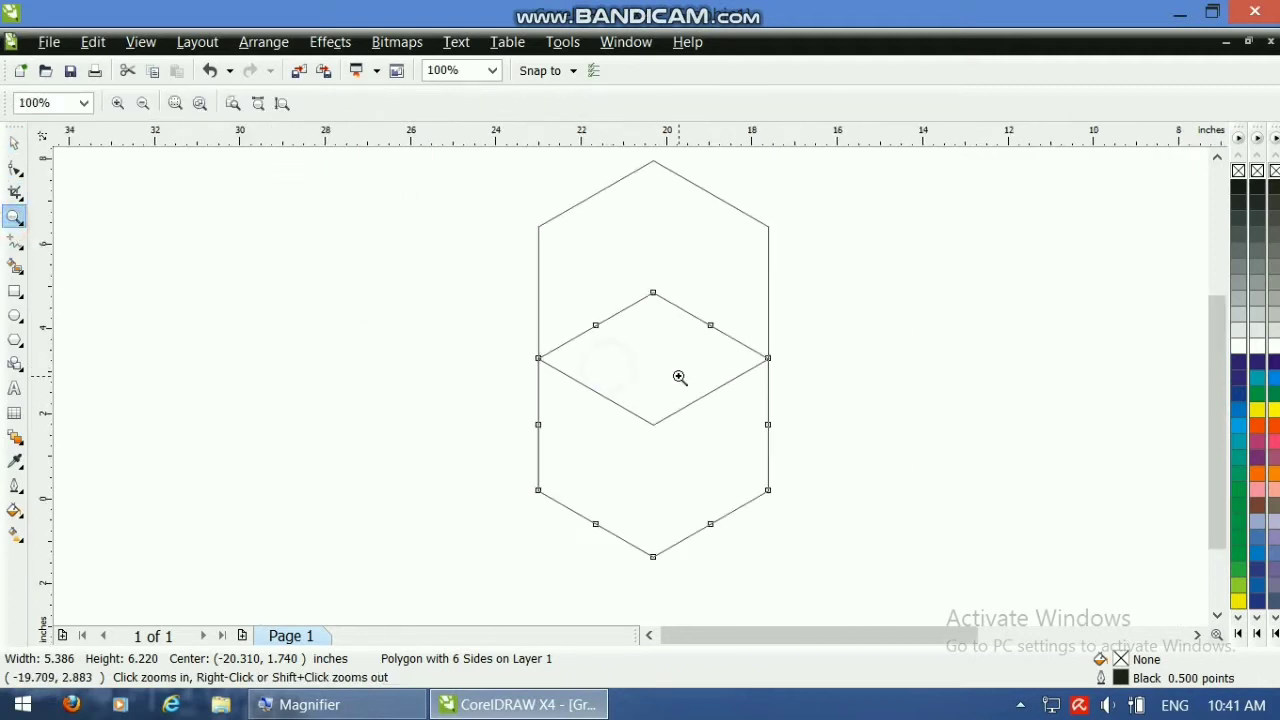
# Intersect the two overlapping hexagons to create a separate rhombus from their shared area
pyautogui.click(14, 143)
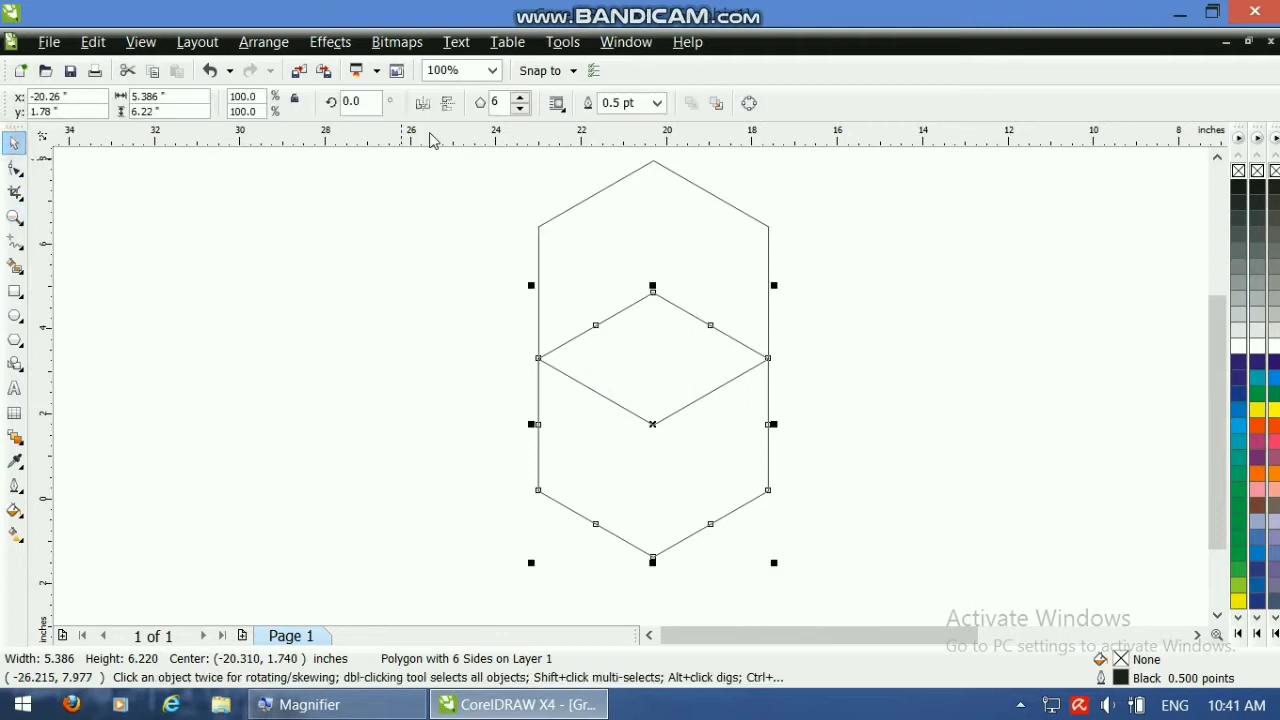
pyautogui.moveTo(482, 160); pyautogui.dragTo(871, 593)
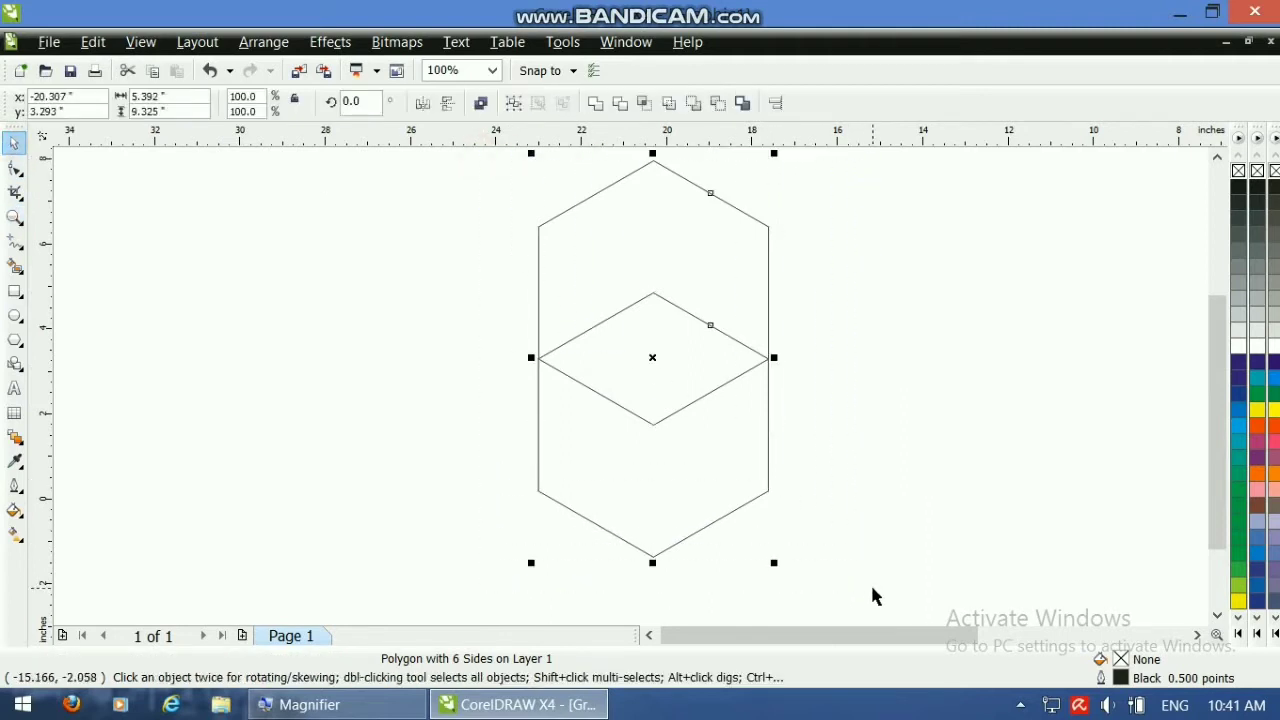
pyautogui.click(646, 103)
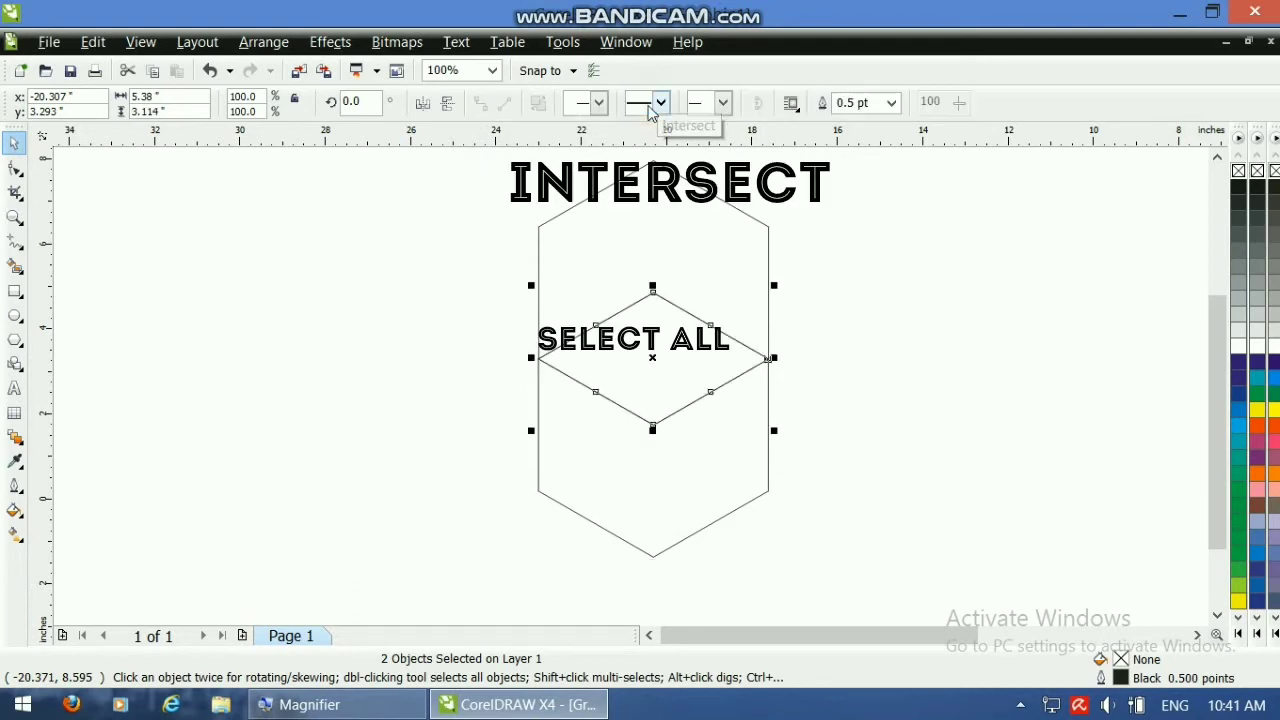
# Delete both original hexagons, keeping only the rhombus
pyautogui.click(379, 346)
pyautogui.click(540, 277)
pyautogui.press('Delete')
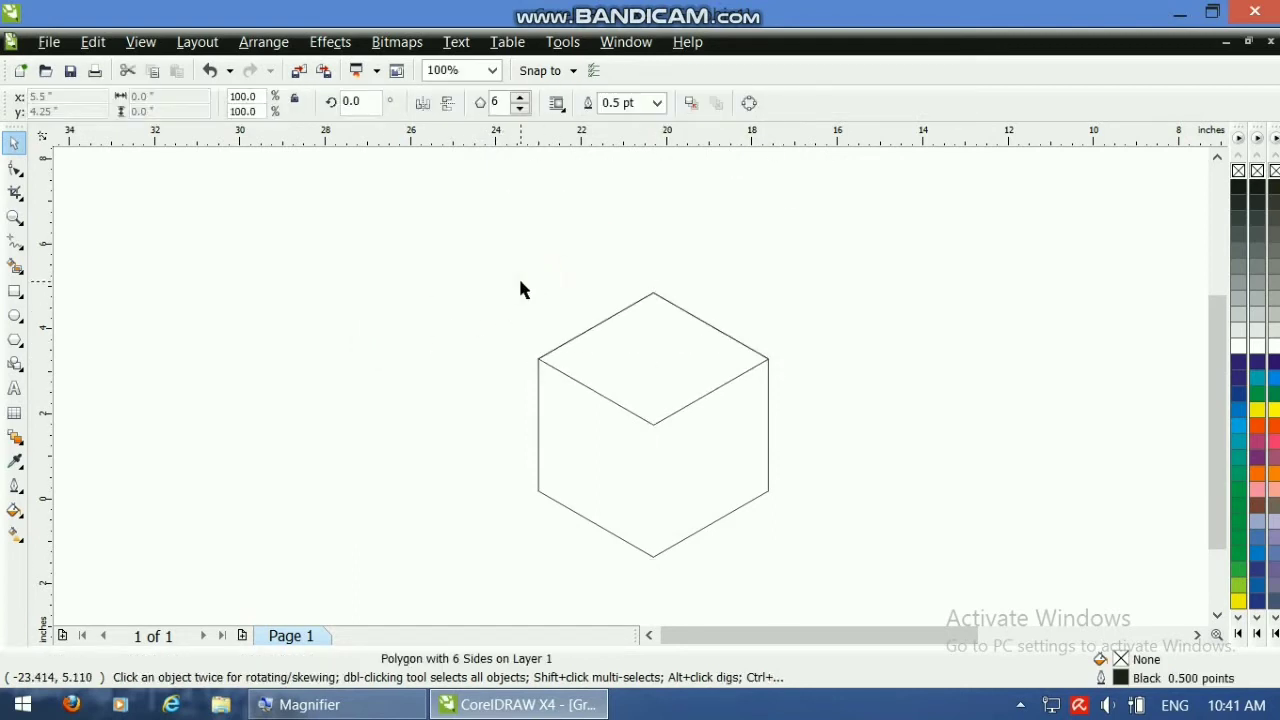
pyautogui.click(656, 497)
pyautogui.press('Delete')
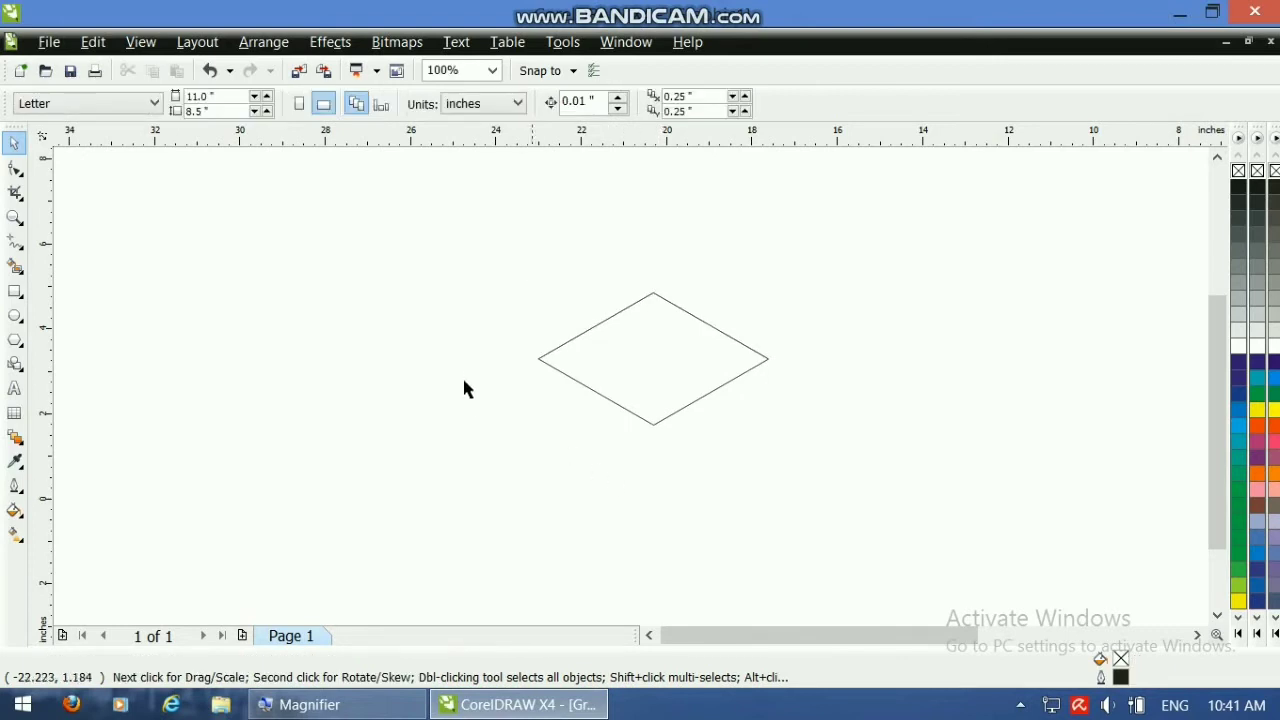
# Draw a horizontal Bezier line through the rhombus's two side corners, extending slightly beyond each one
pyautogui.click(15, 243)
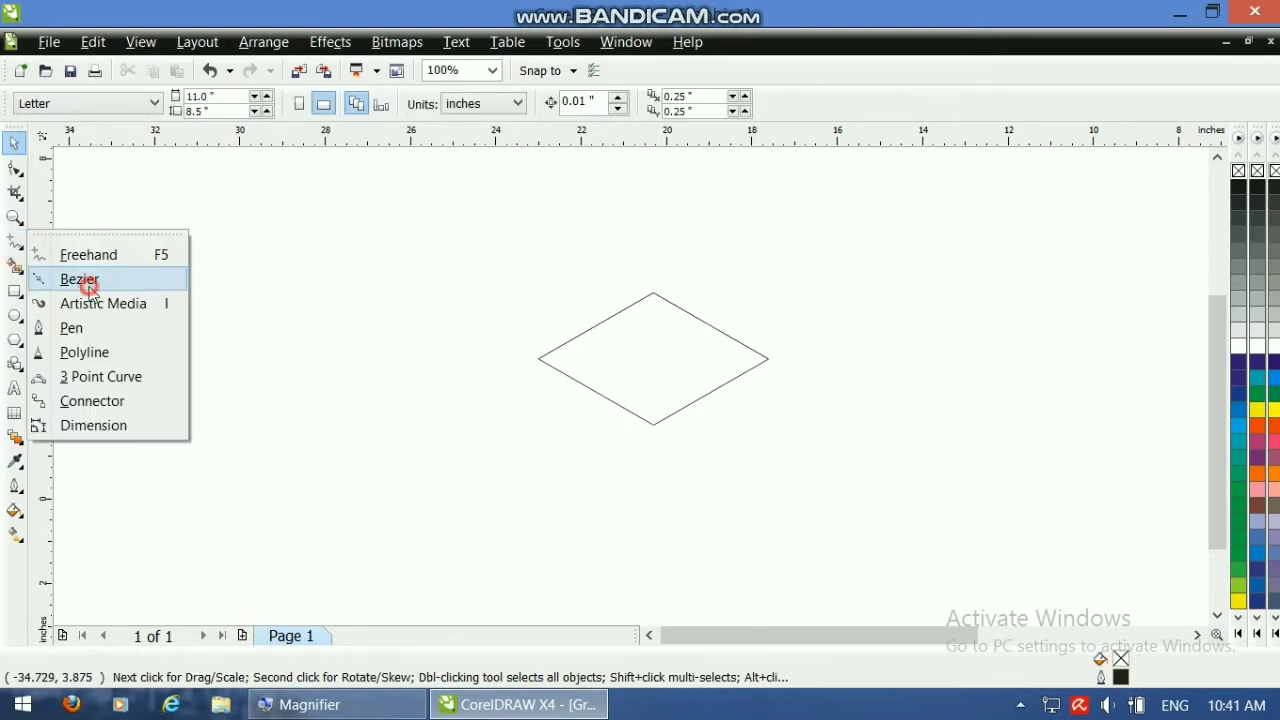
pyautogui.click(88, 285)
pyautogui.click(531, 358)
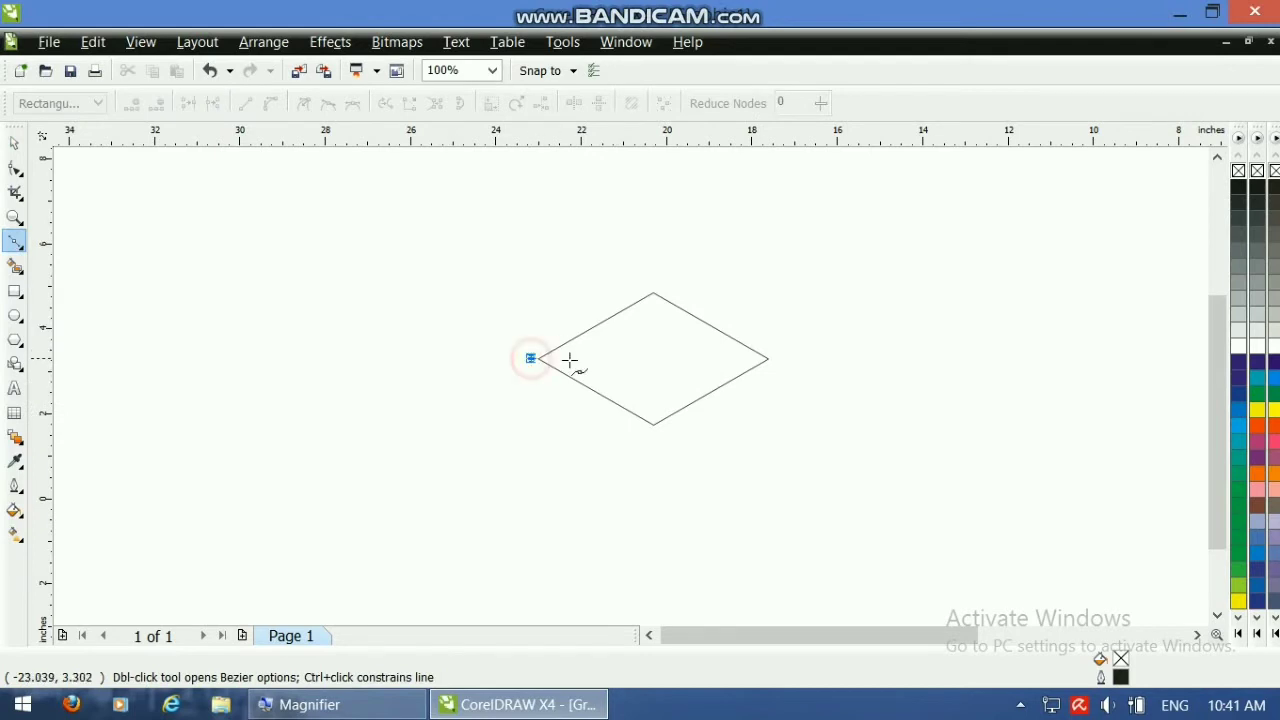
pyautogui.click(774, 358)
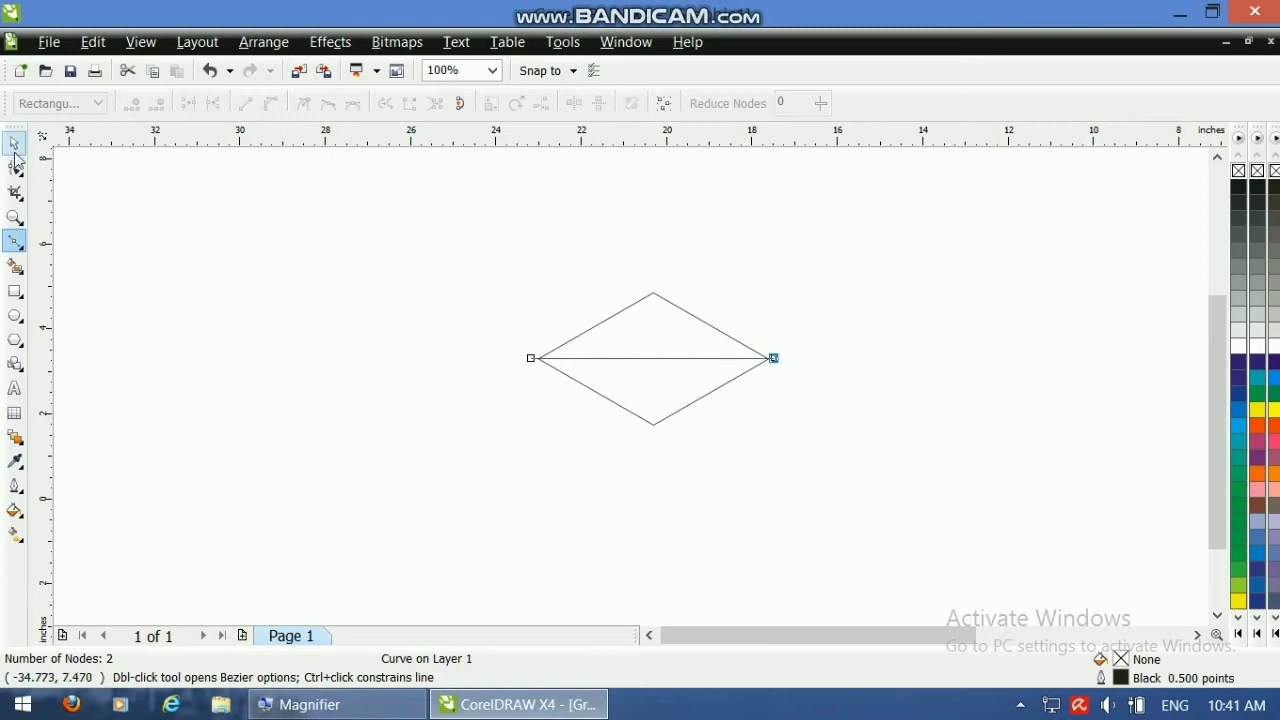
# Create a green triangle from the rhombus's upper half with Smart Fill
pyautogui.click(15, 217)
pyautogui.click(614, 357)
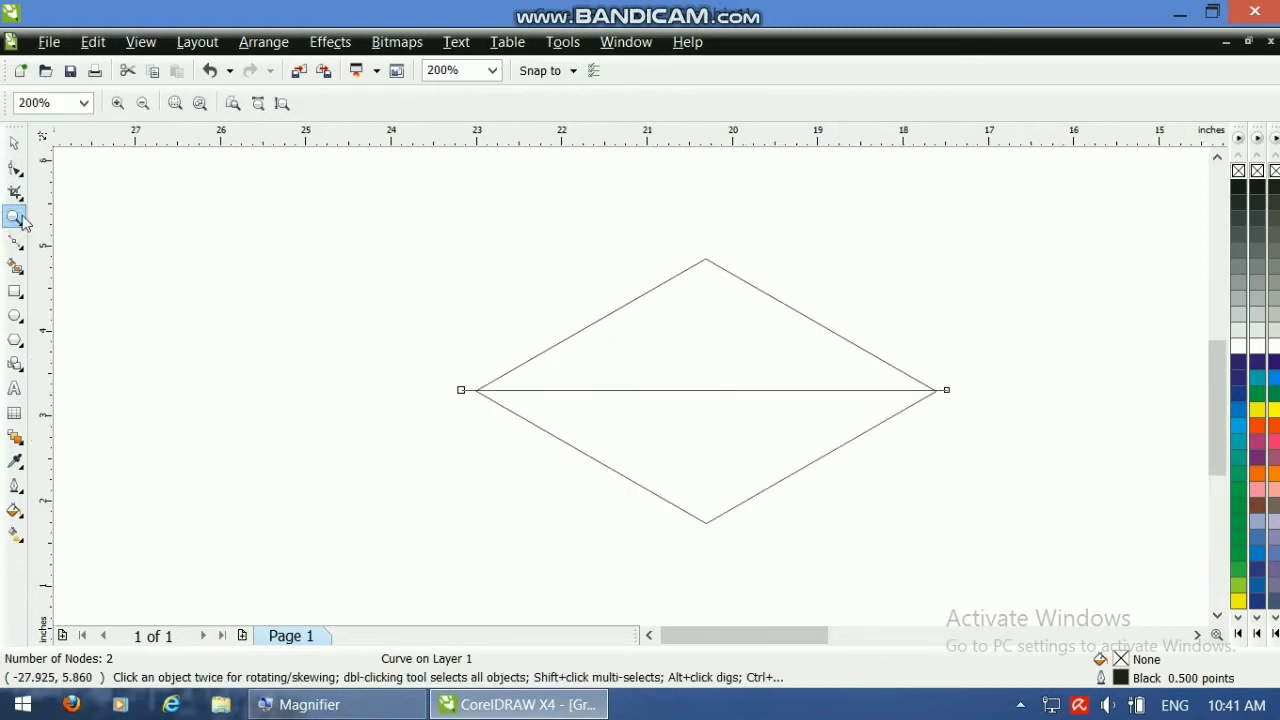
pyautogui.click(15, 265)
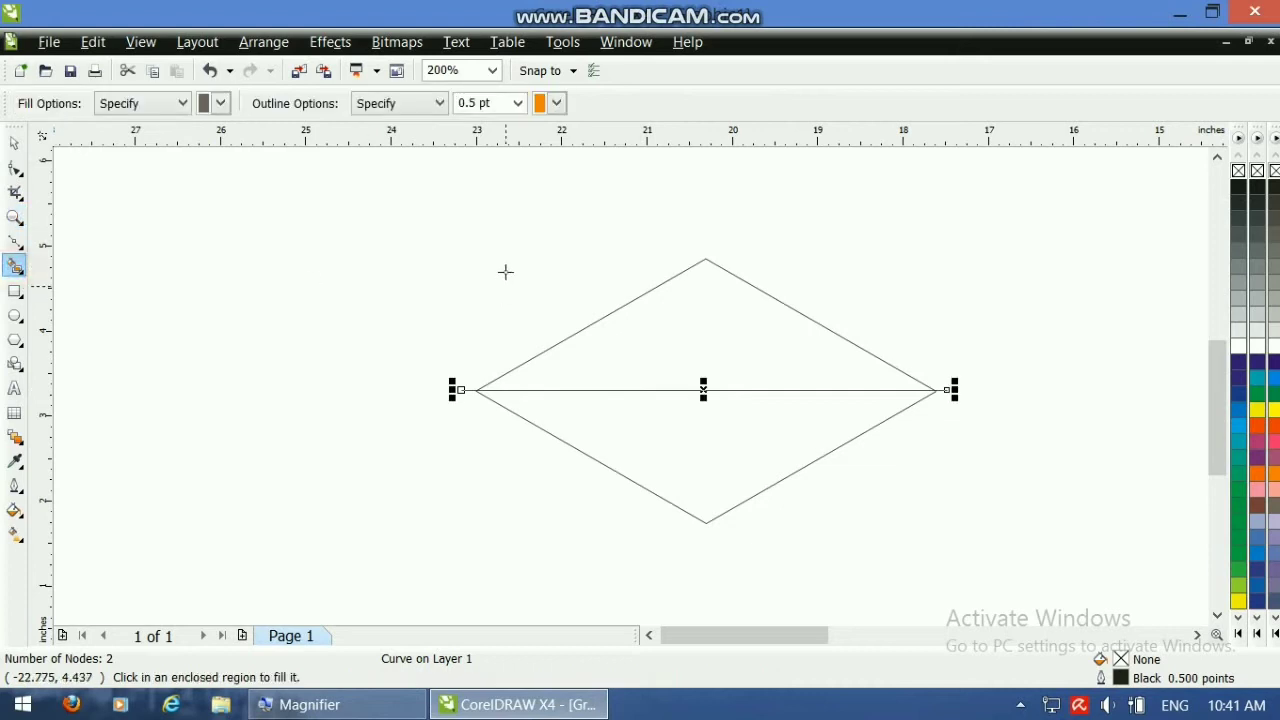
pyautogui.click(213, 102)
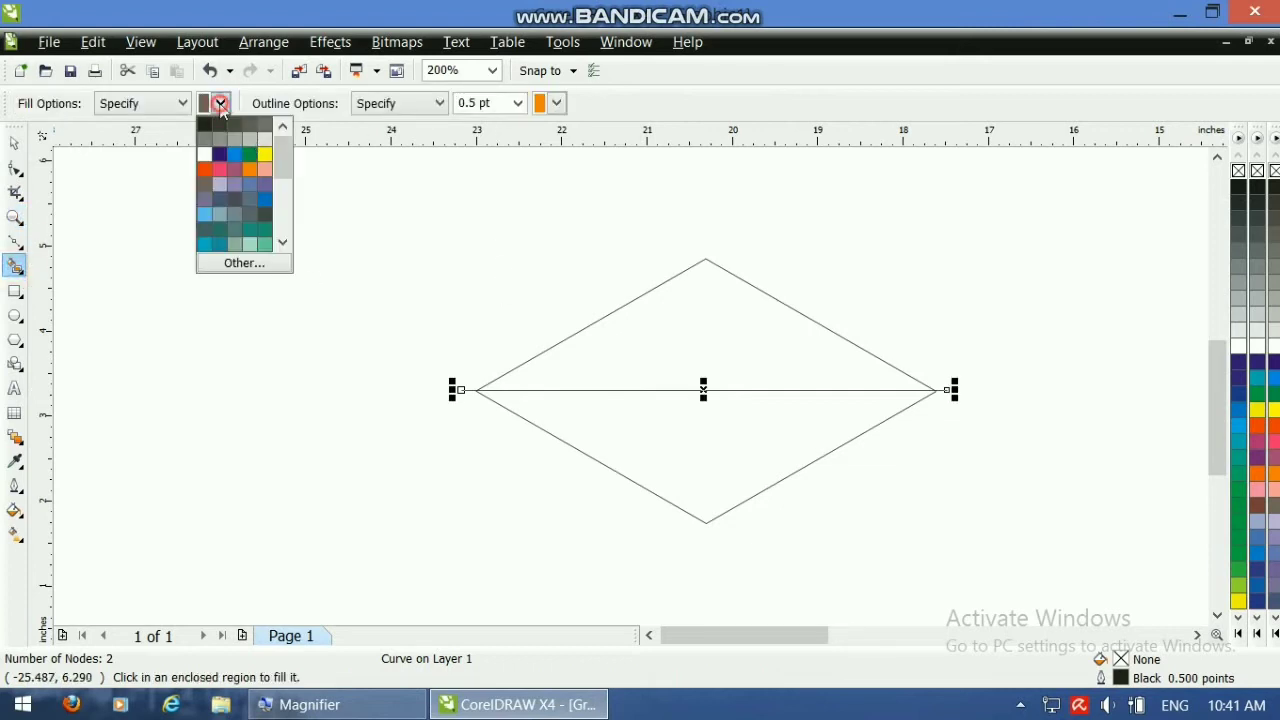
pyautogui.click(249, 155)
pyautogui.click(637, 355)
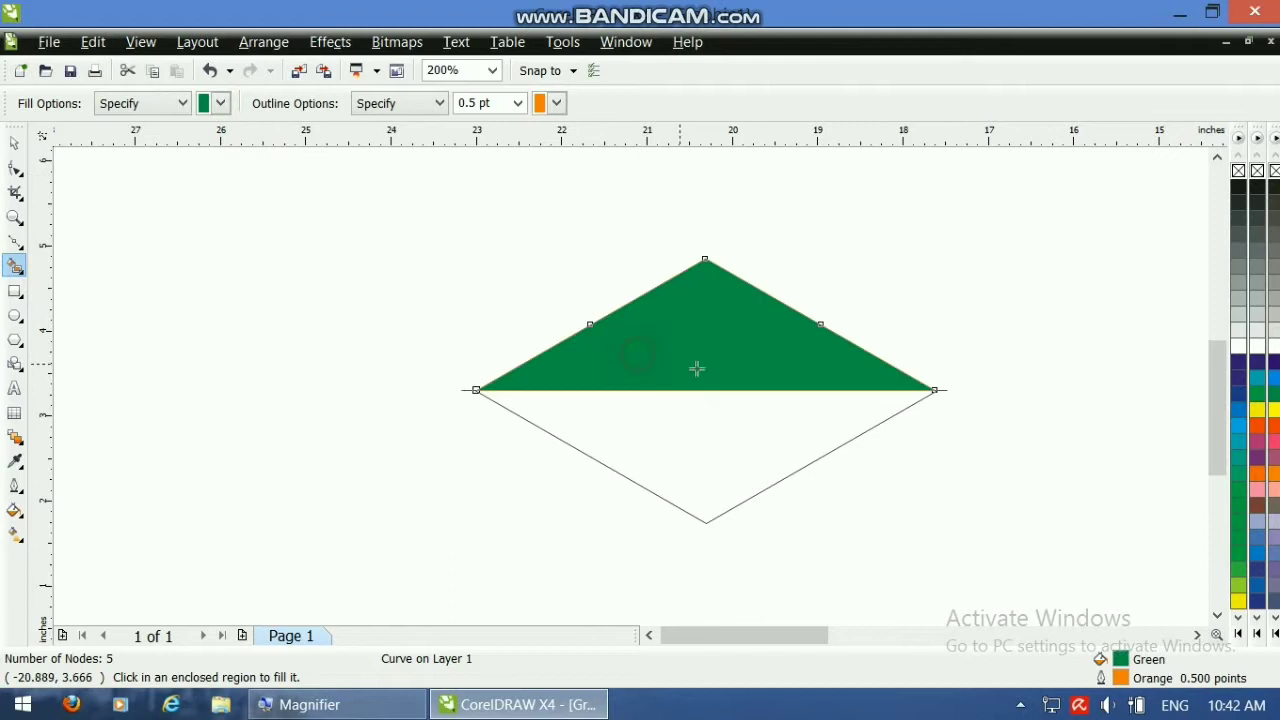
# Delete the rhombus outline and the horizontal dividing line, leaving only the green triangle
pyautogui.click(14, 142)
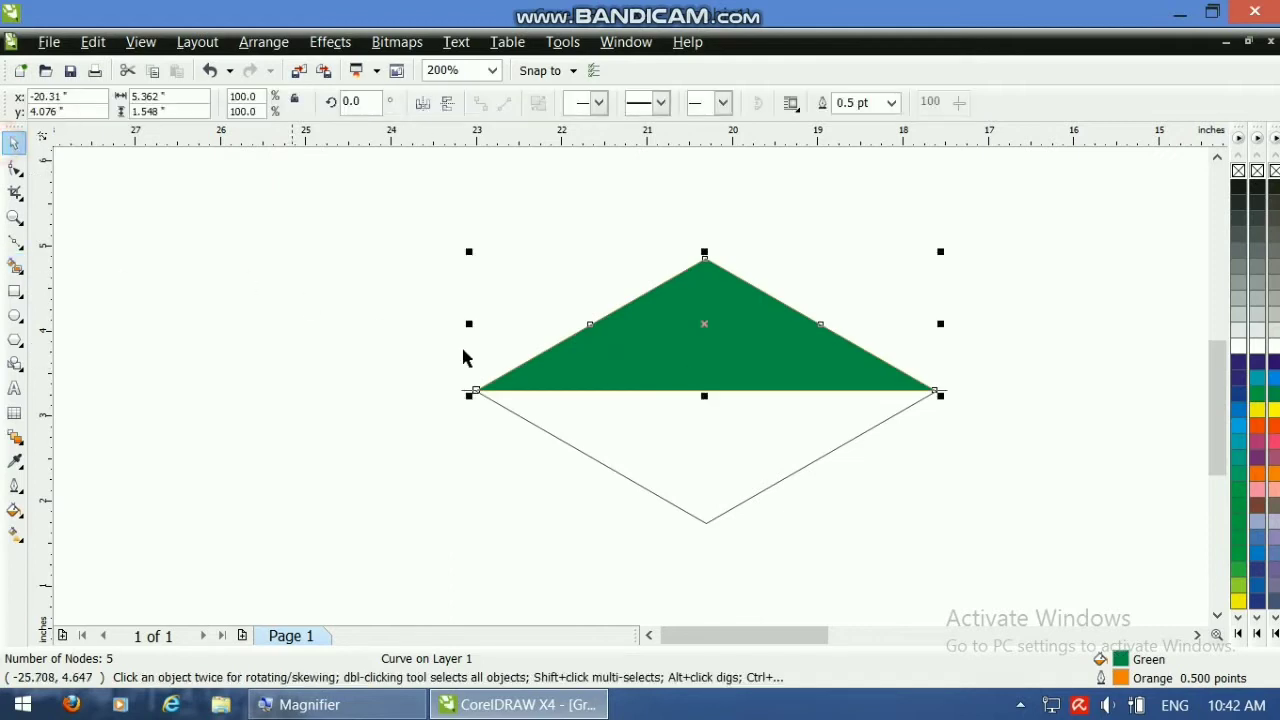
pyautogui.click(626, 443)
pyautogui.press('Delete')
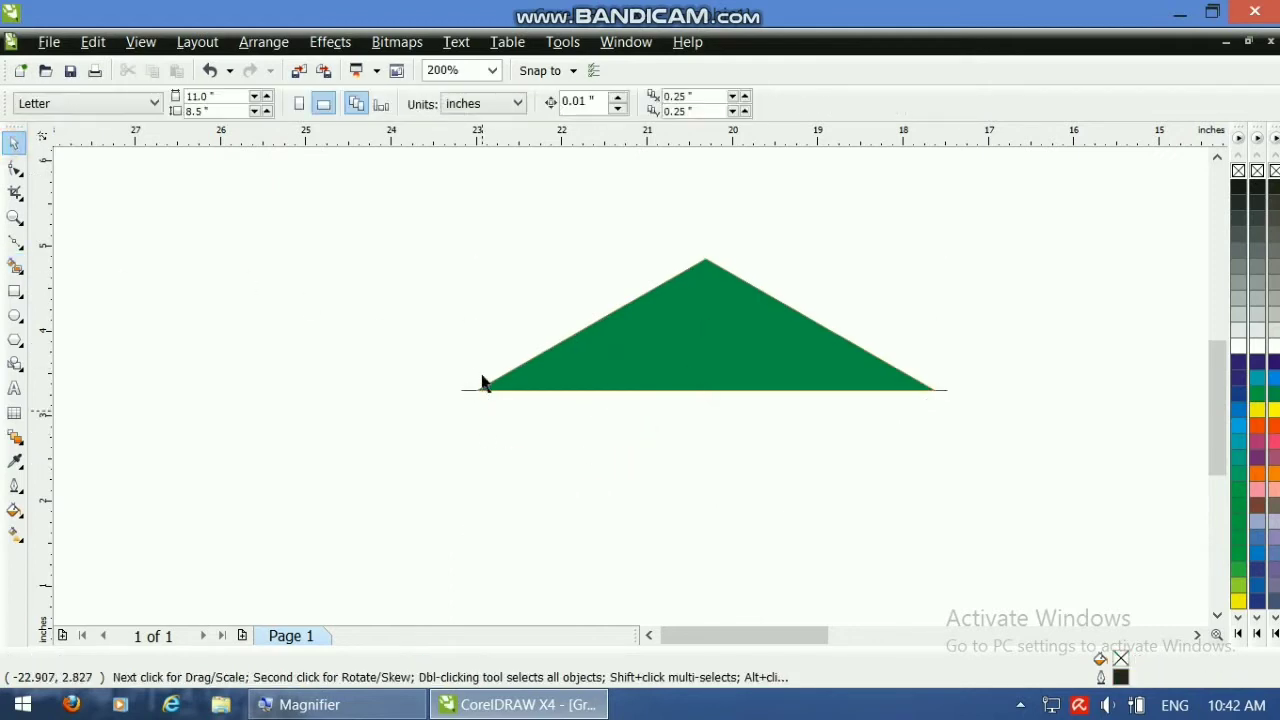
pyautogui.click(467, 391)
pyautogui.press('Delete')
# Move the green triangle down and to the left, and create a copy rotated 120° about its apex
pyautogui.click(660, 375)
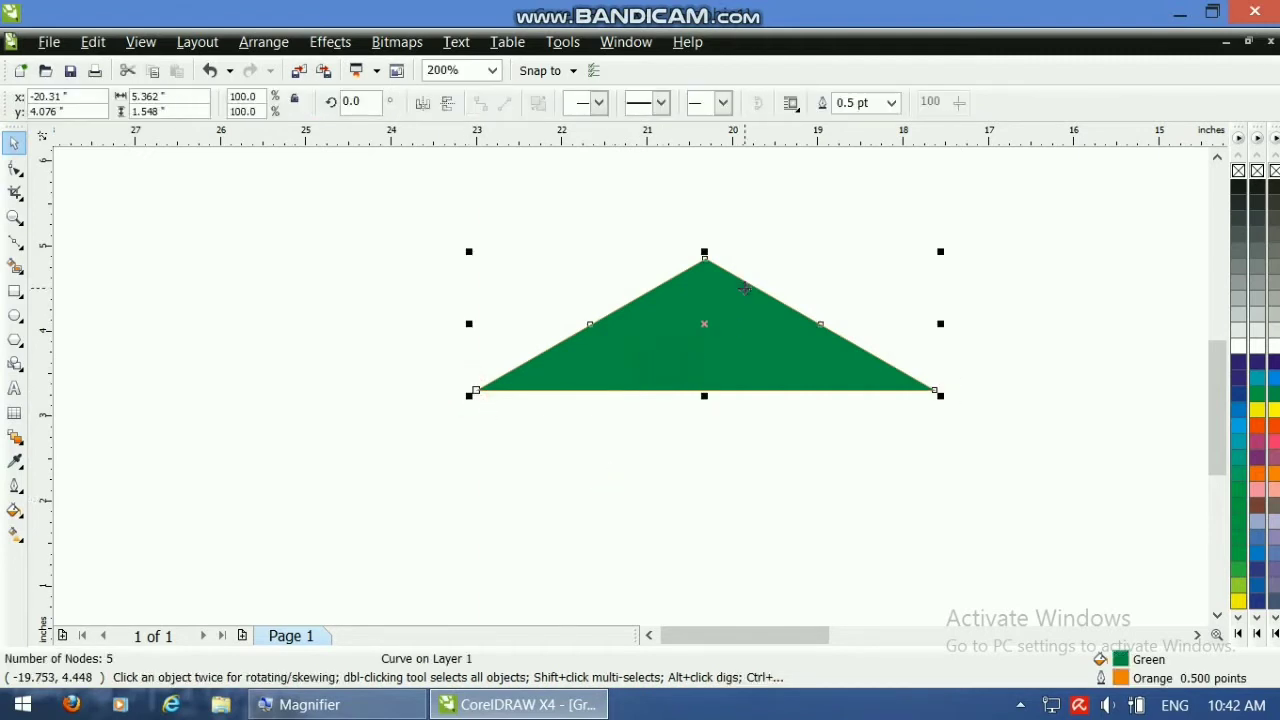
pyautogui.moveTo(695, 363); pyautogui.dragTo(483, 459)
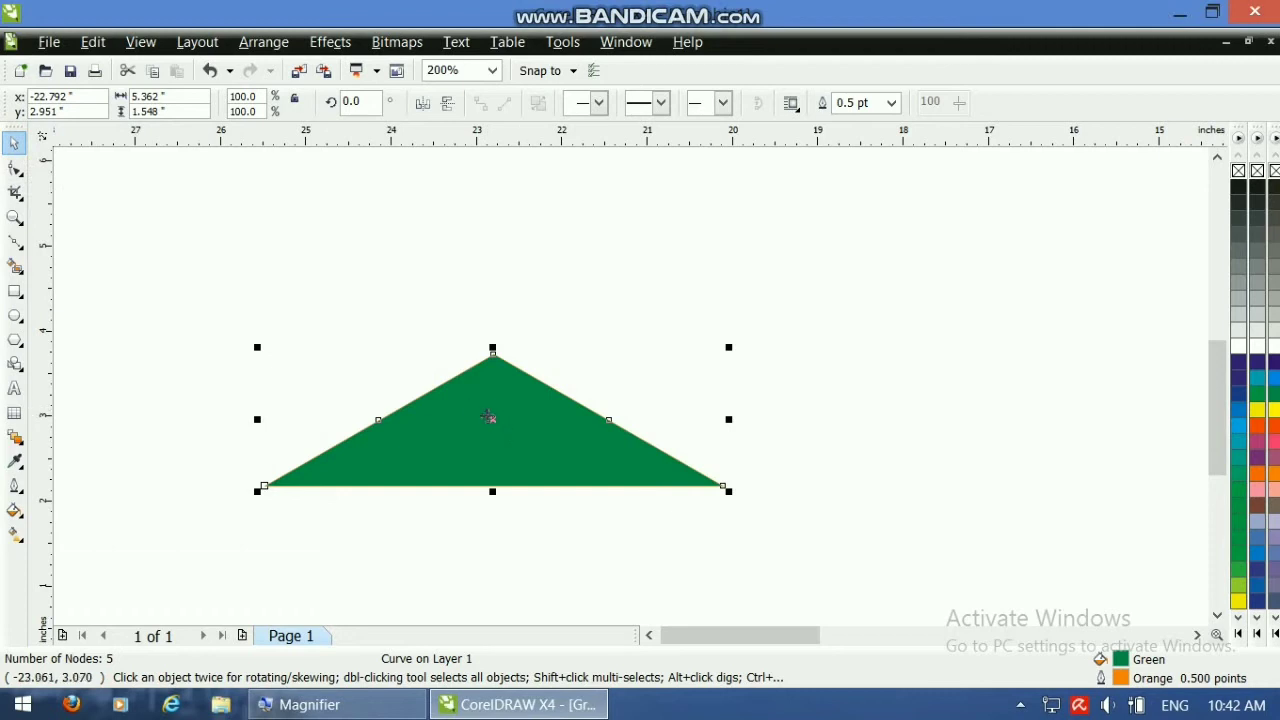
pyautogui.click(496, 421)
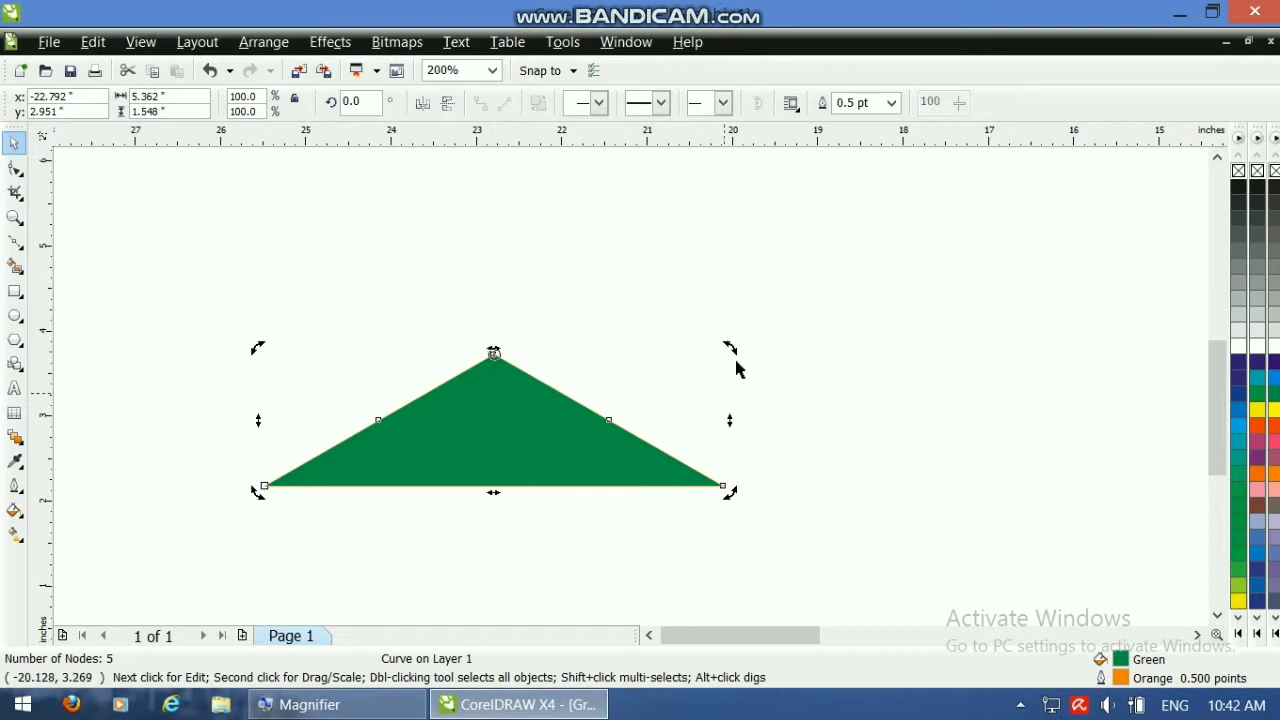
pyautogui.moveTo(730, 346); pyautogui.dragTo(368, 240)
pyautogui.rightClick(368, 240)
# Create another copy of the base triangle rotated about 240.5° around its apex to complete the large triangle
pyautogui.click(509, 524)
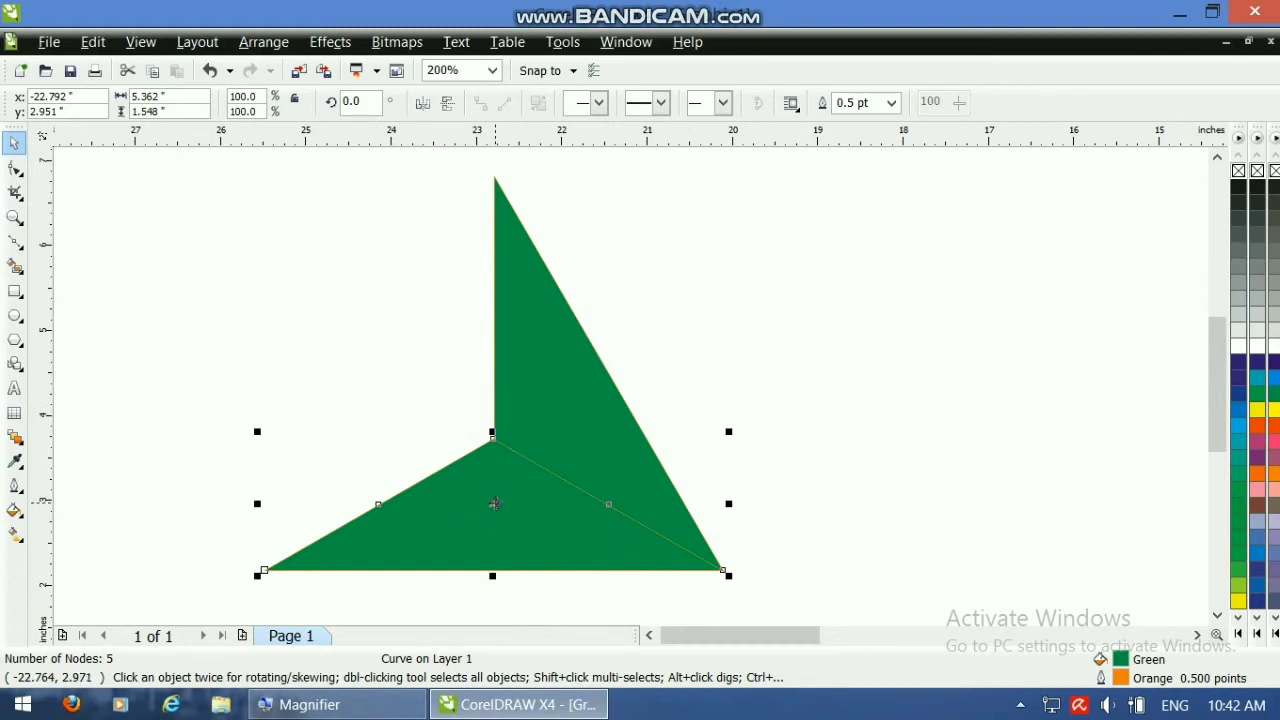
pyautogui.click(495, 503)
pyautogui.moveTo(257, 434); pyautogui.dragTo(564, 324)
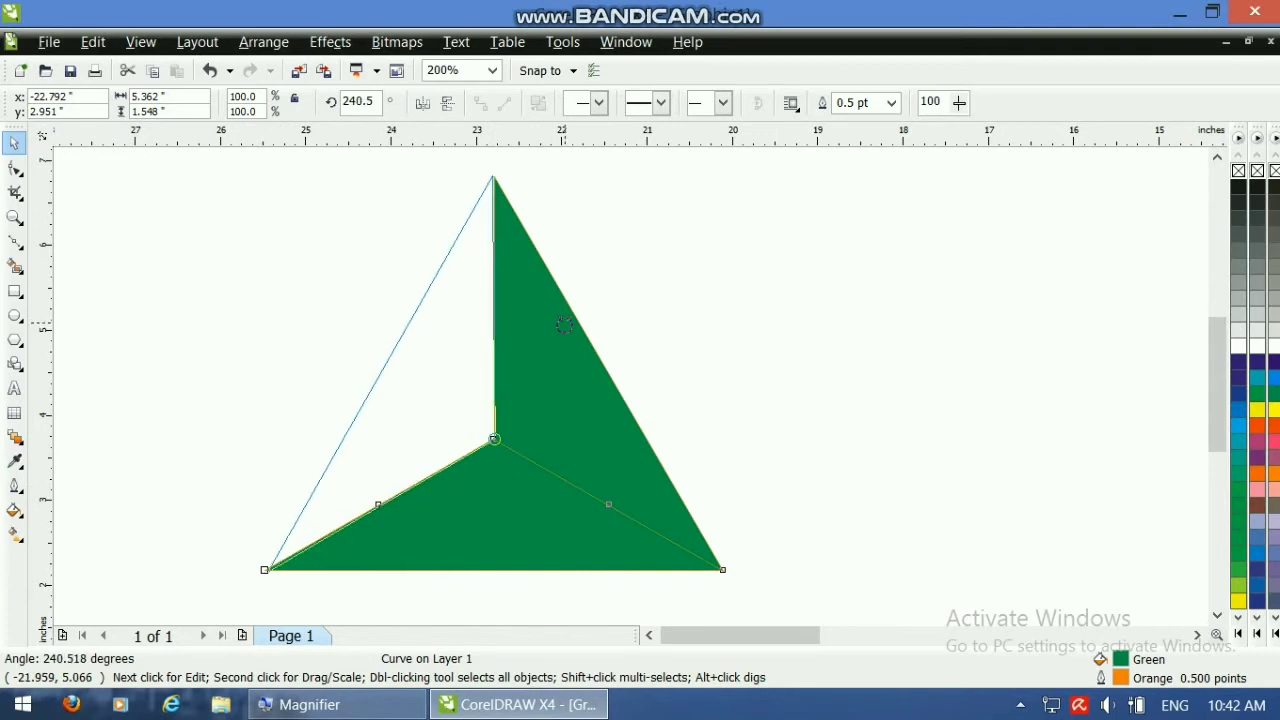
pyautogui.rightClick(564, 324)
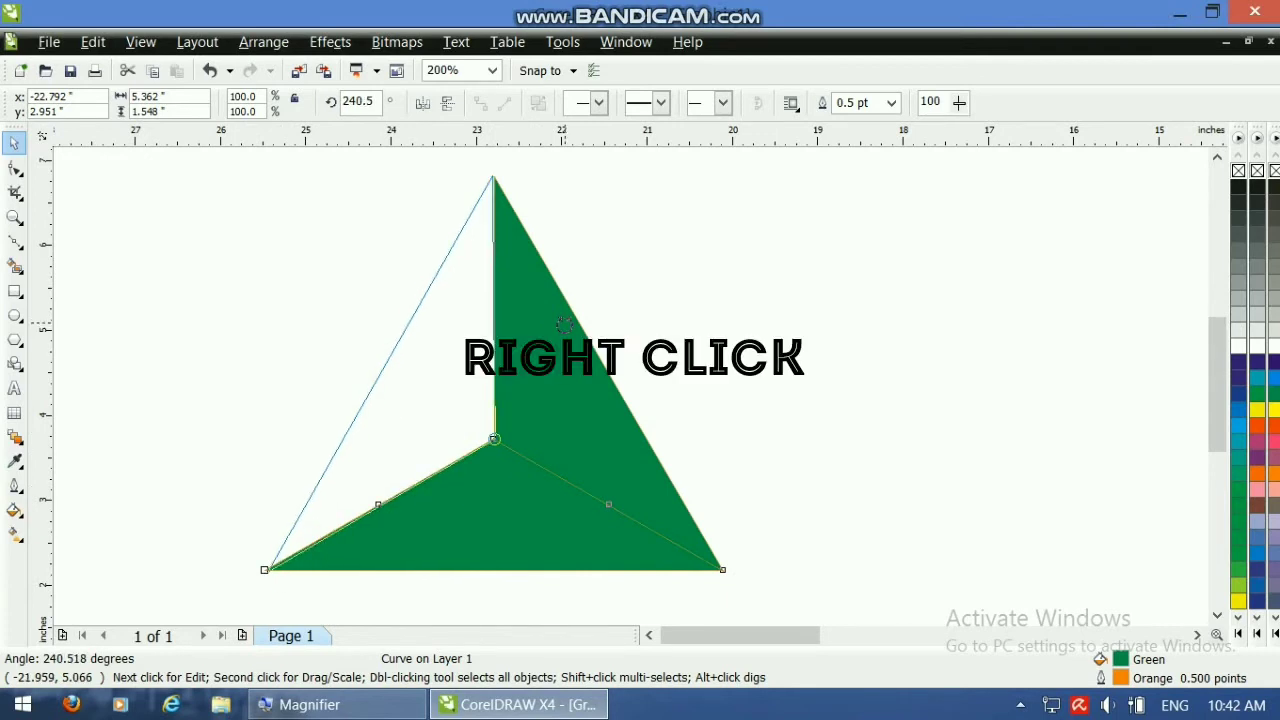
pyautogui.moveTo(564, 324); pyautogui.dragTo(566, 331)
pyautogui.click(137, 269)
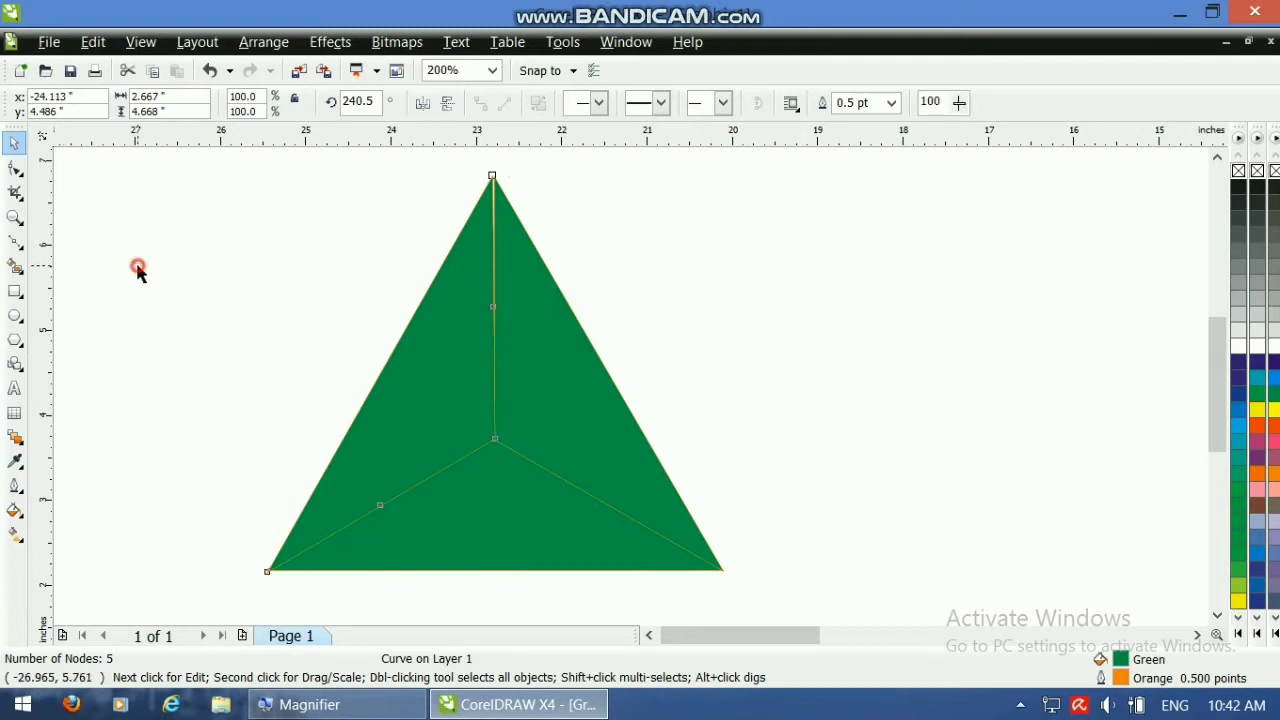
# Give the right-hand triangle a radial two-color fountain fill from 60% Black to white
pyautogui.click(406, 414)
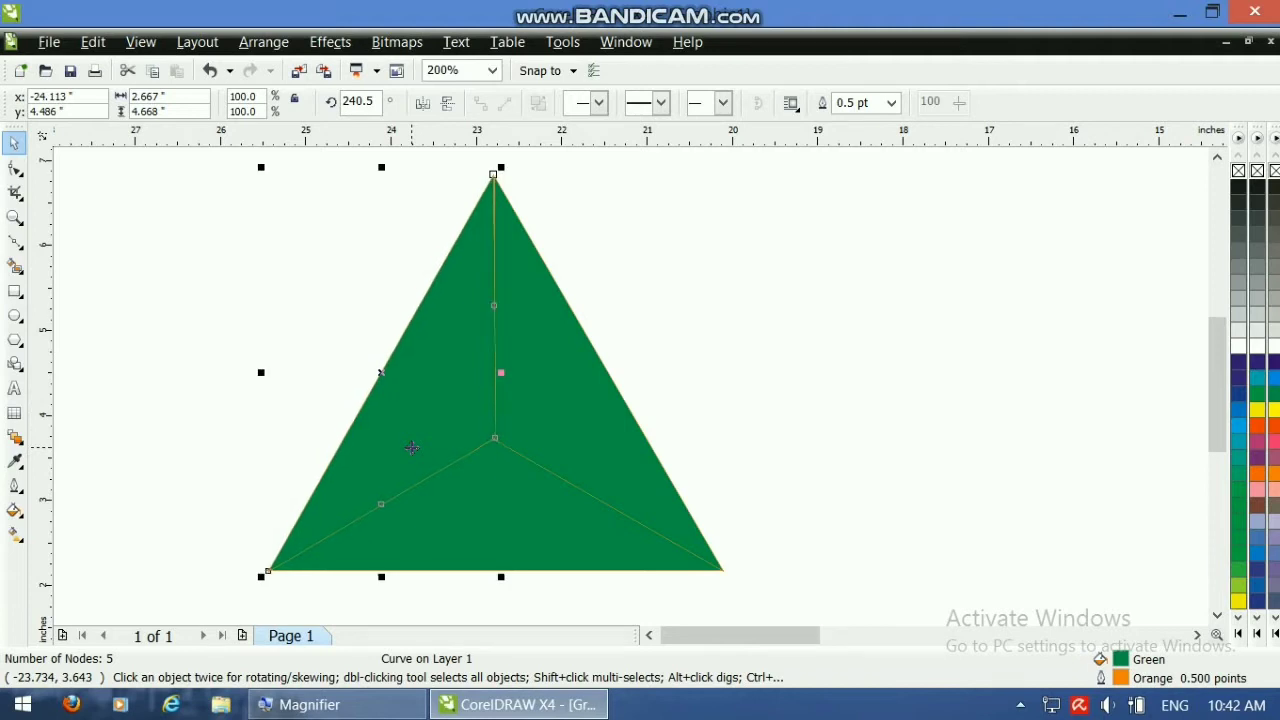
pyautogui.click(270, 432)
pyautogui.click(538, 428)
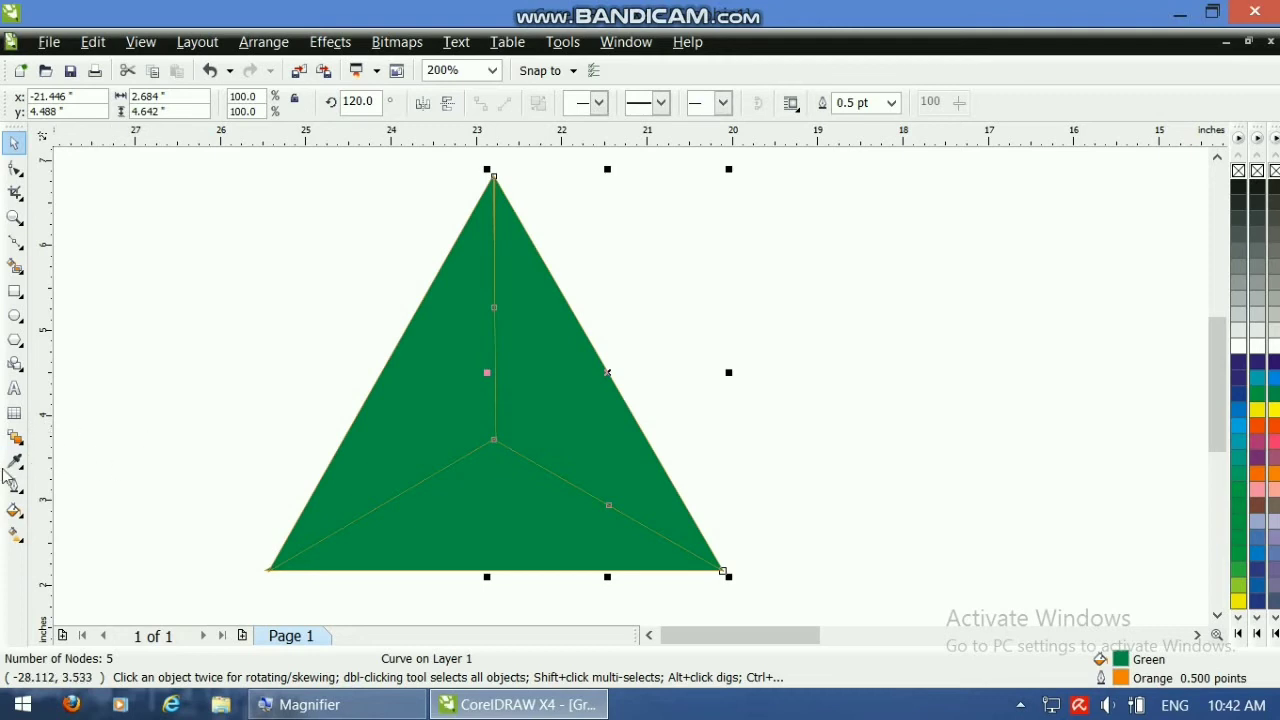
pyautogui.click(14, 511)
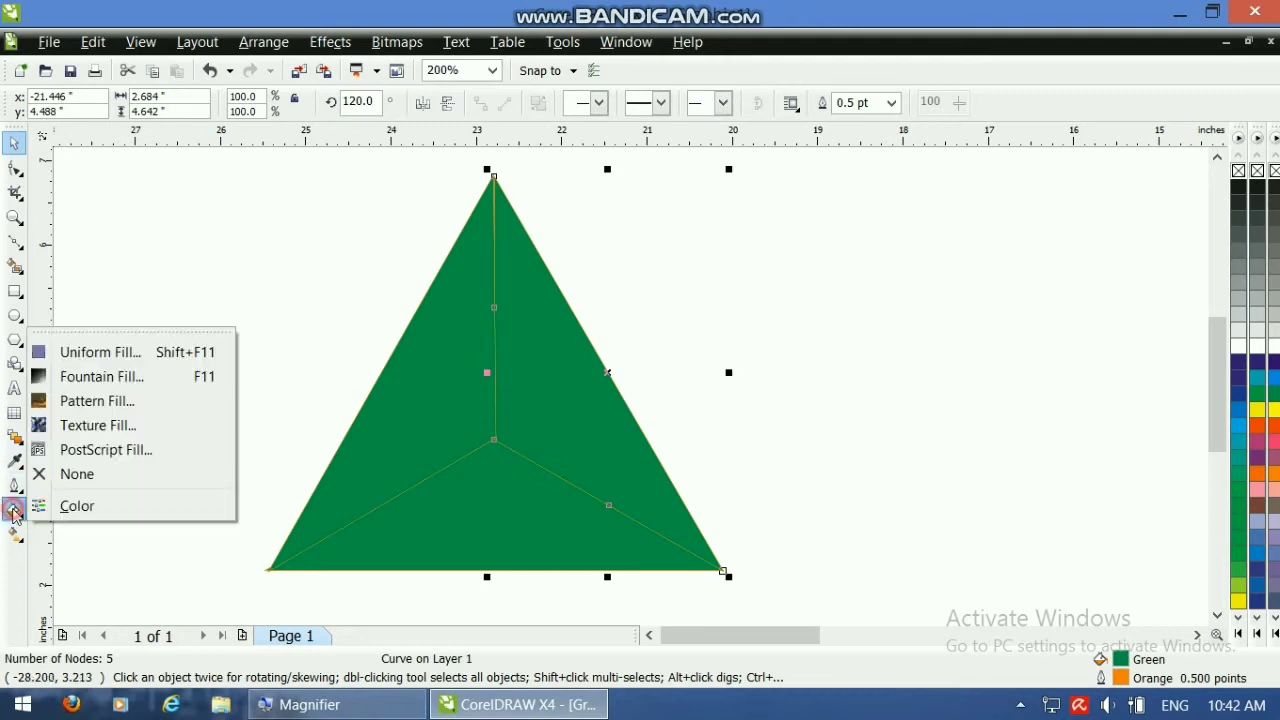
pyautogui.click(102, 378)
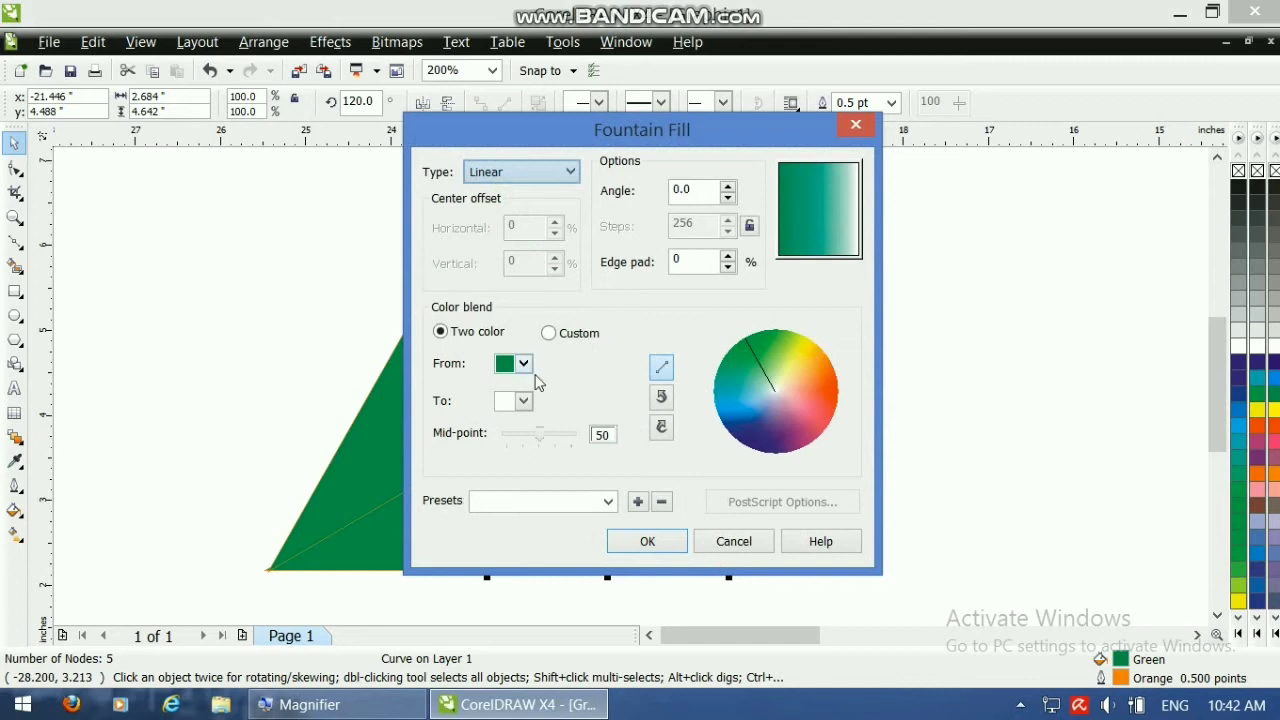
pyautogui.click(523, 364)
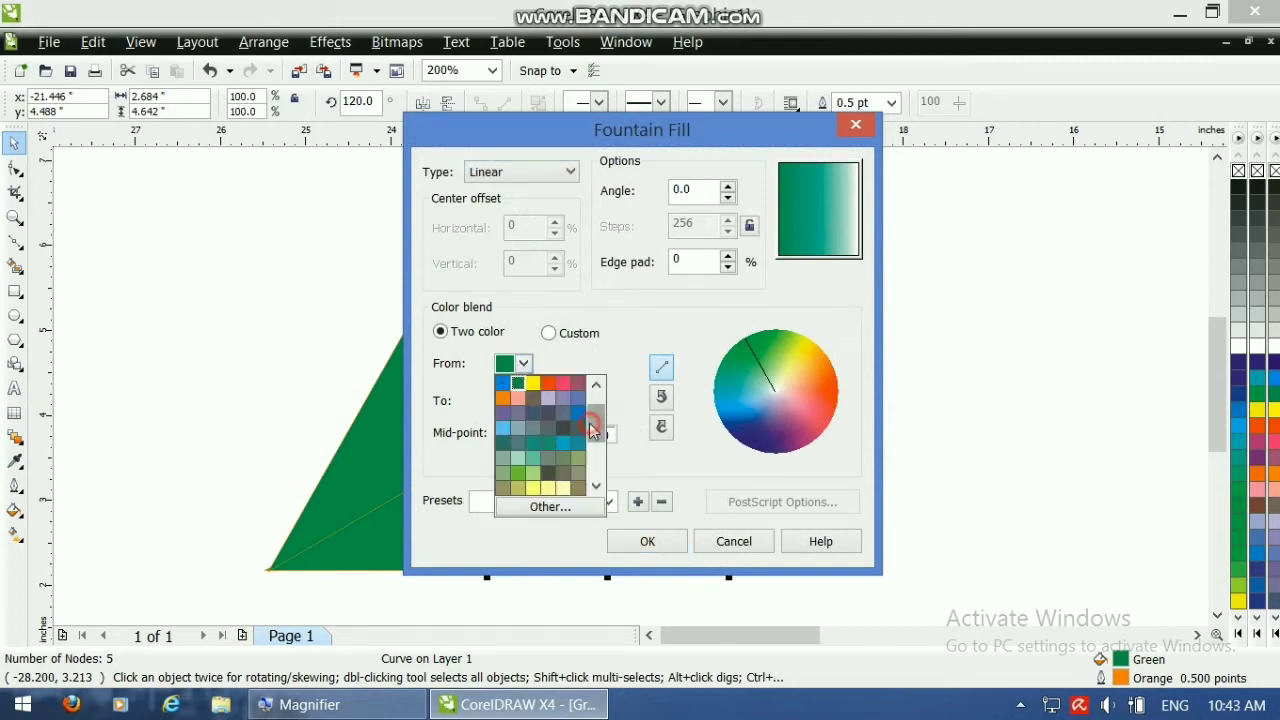
pyautogui.moveTo(590, 428); pyautogui.dragTo(591, 405)
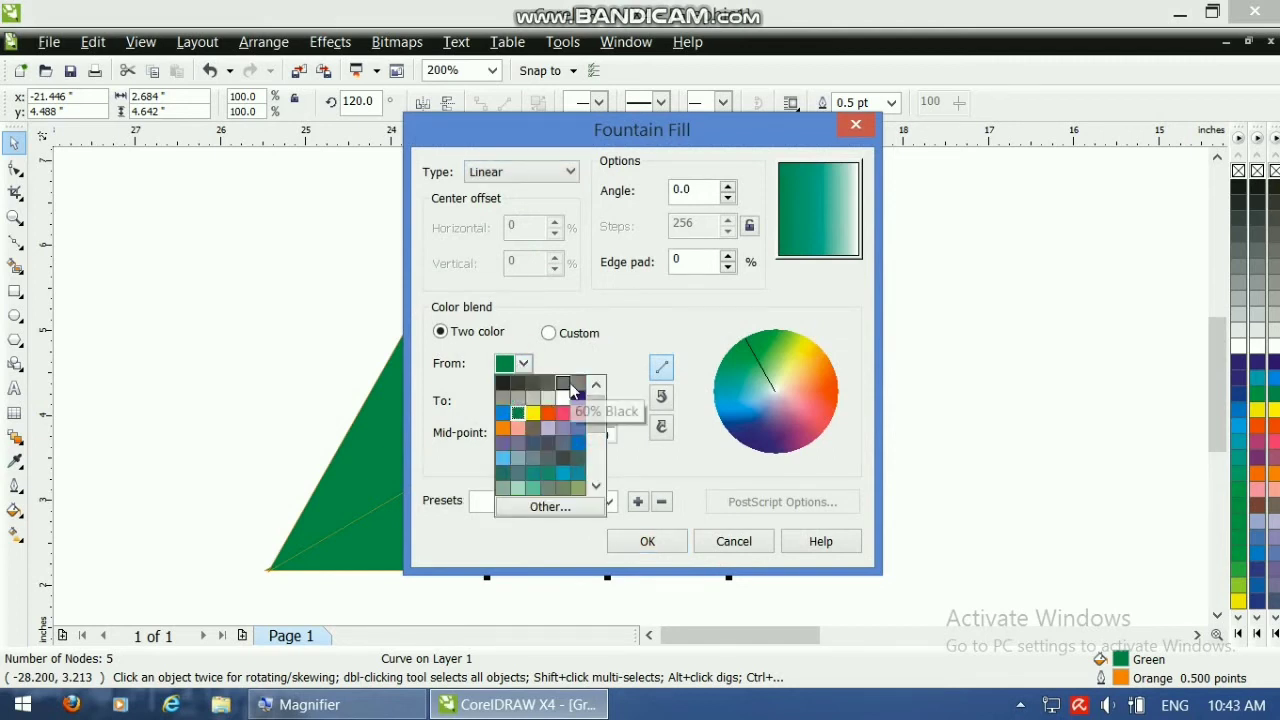
pyautogui.click(564, 384)
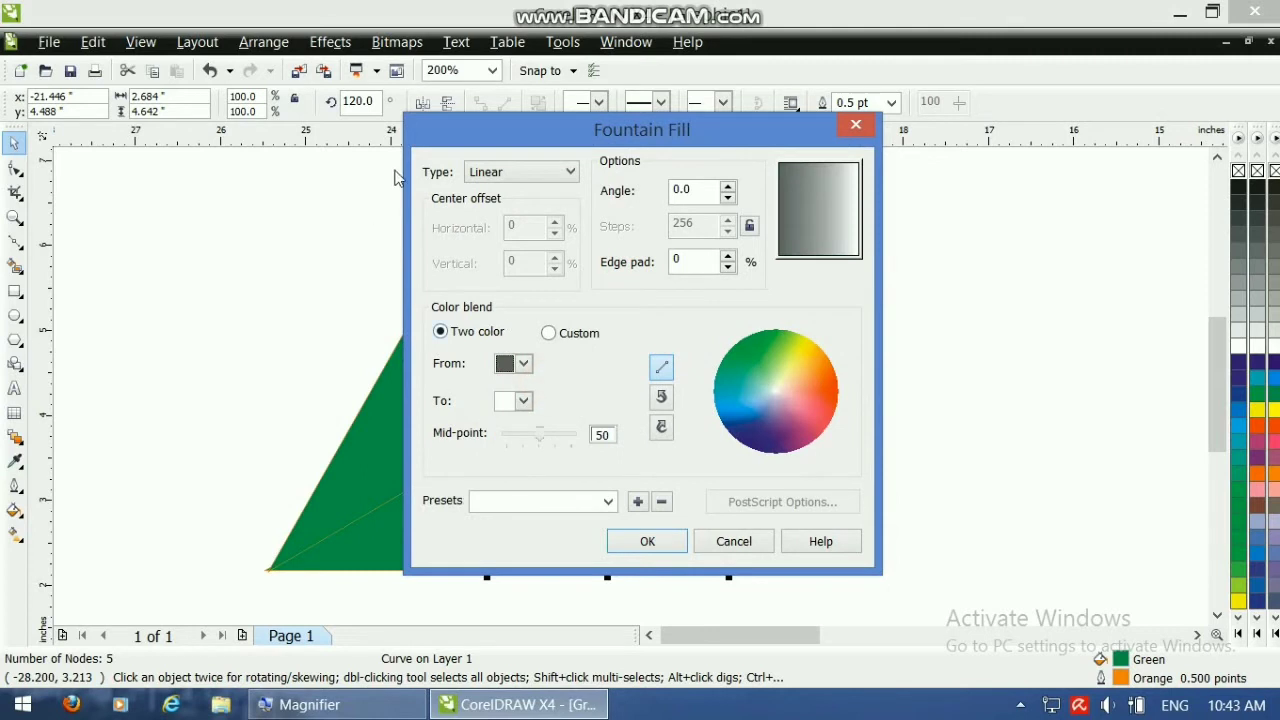
pyautogui.click(551, 172)
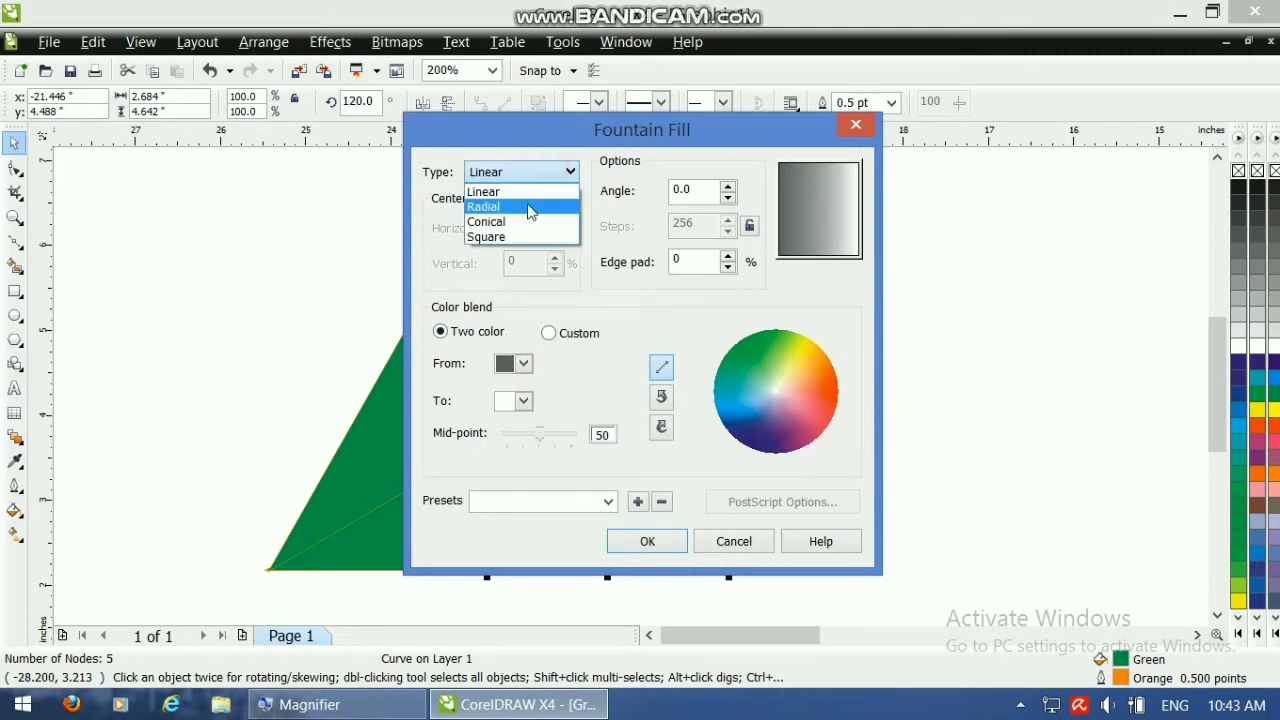
pyautogui.click(545, 202)
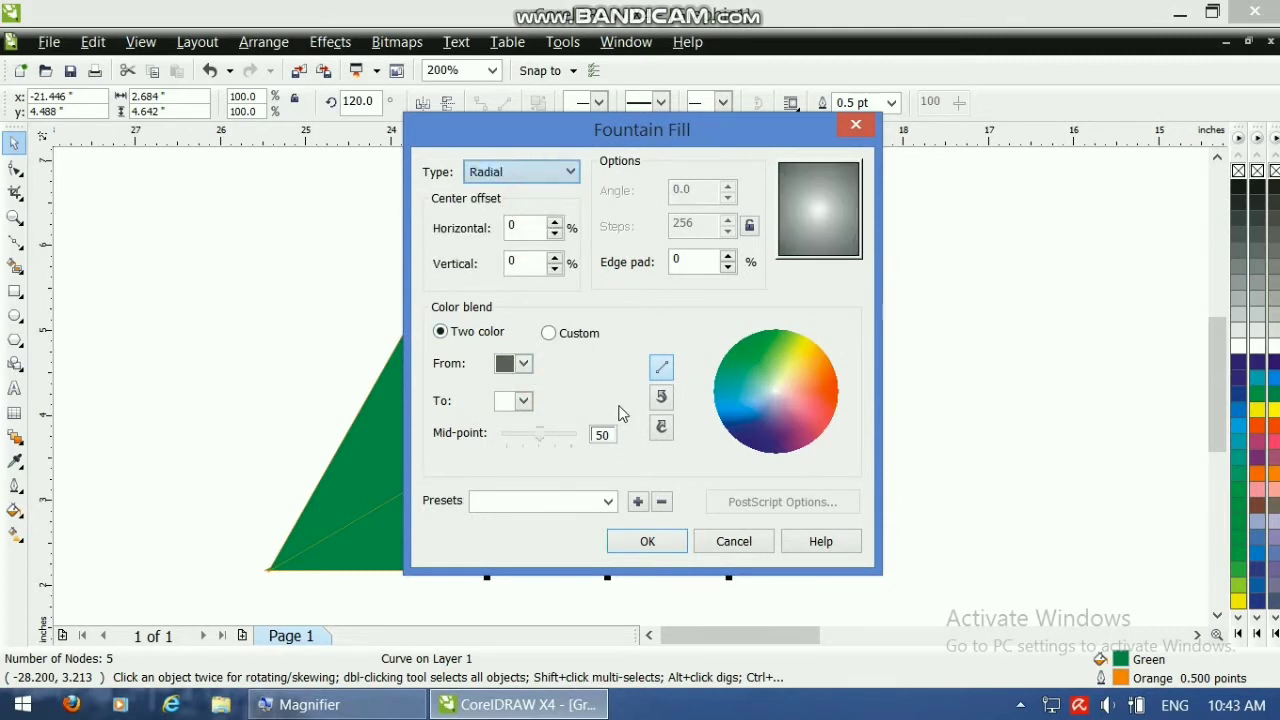
pyautogui.click(648, 541)
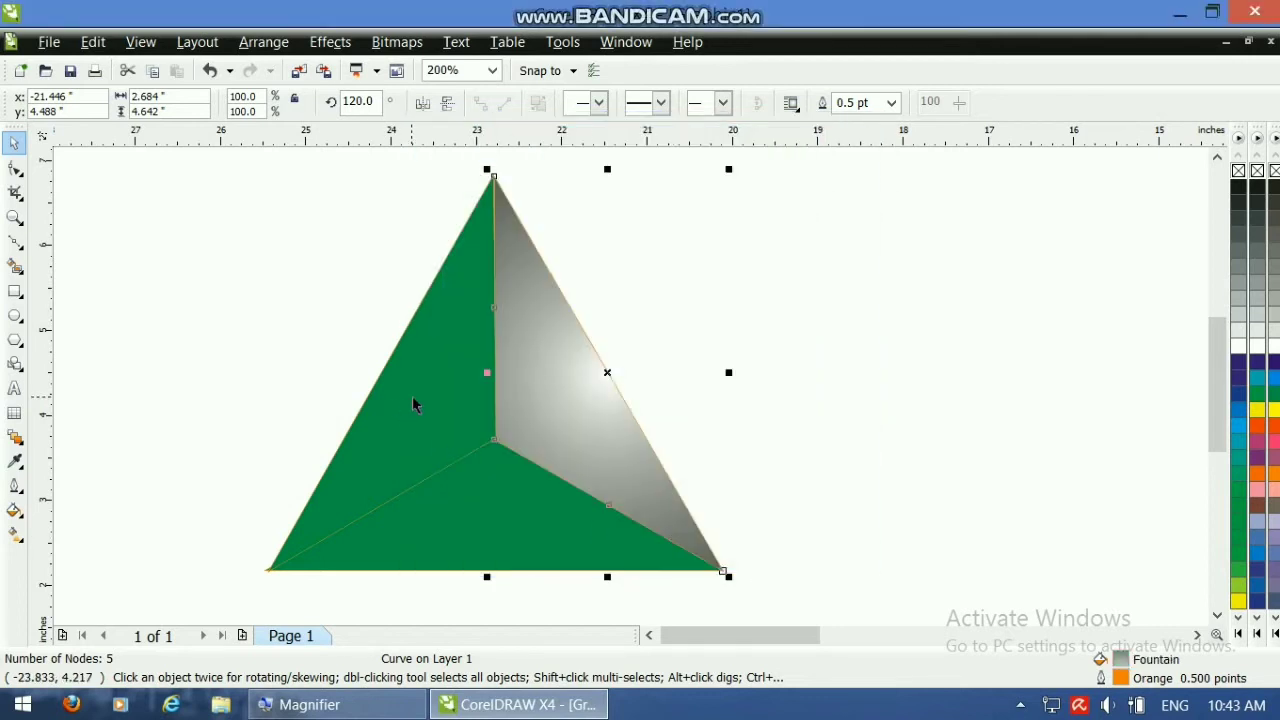
# Give the left-hand triangle a radial two-color fountain fill from pink to white
pyautogui.click(15, 511)
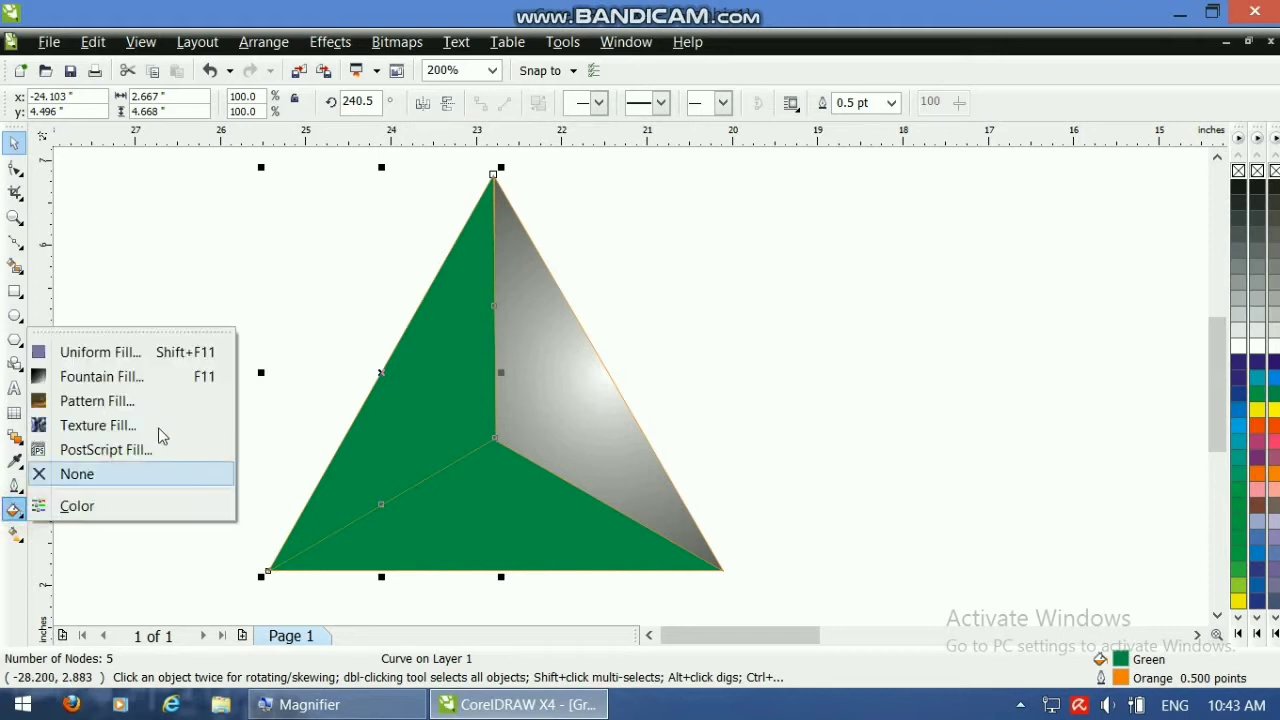
pyautogui.click(113, 380)
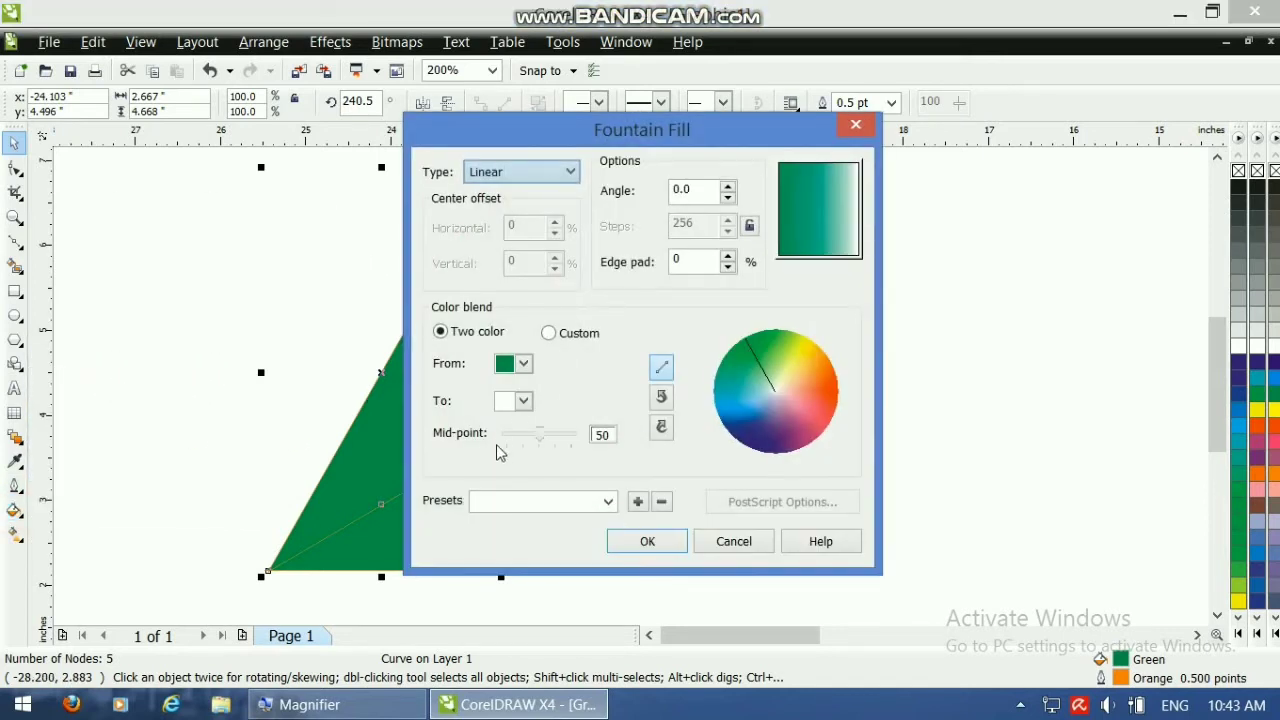
pyautogui.click(524, 364)
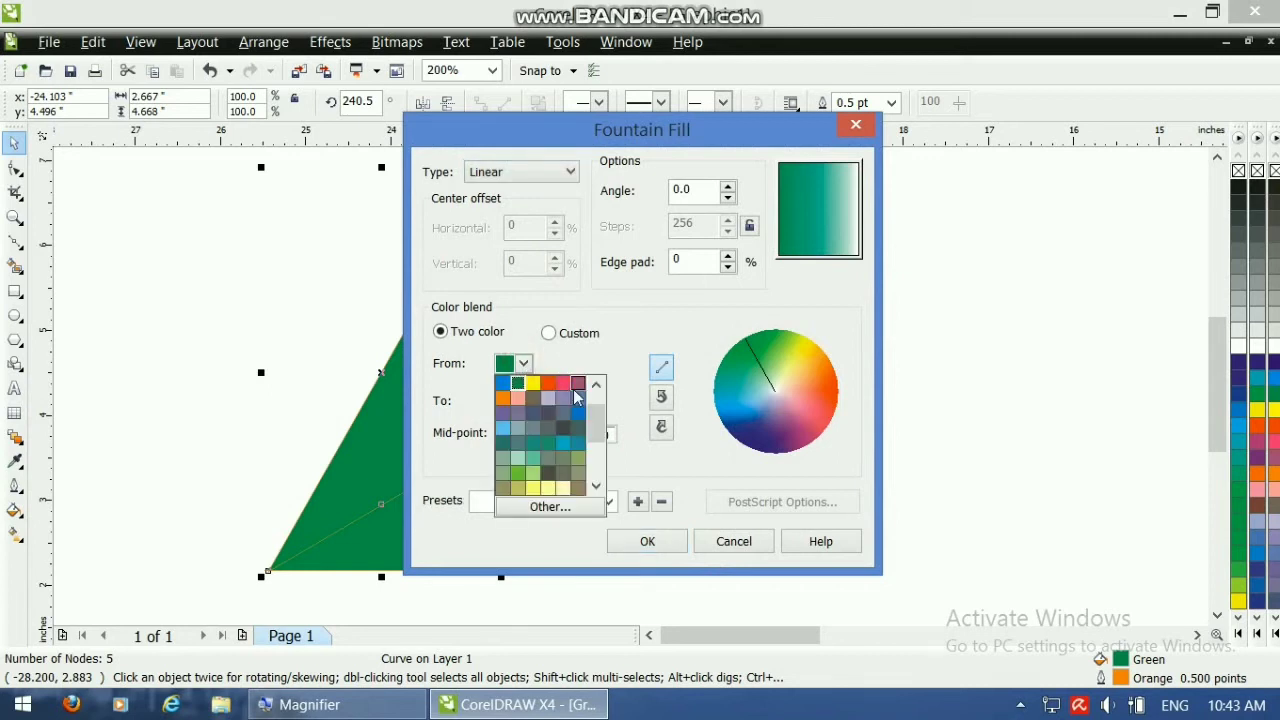
pyautogui.click(563, 384)
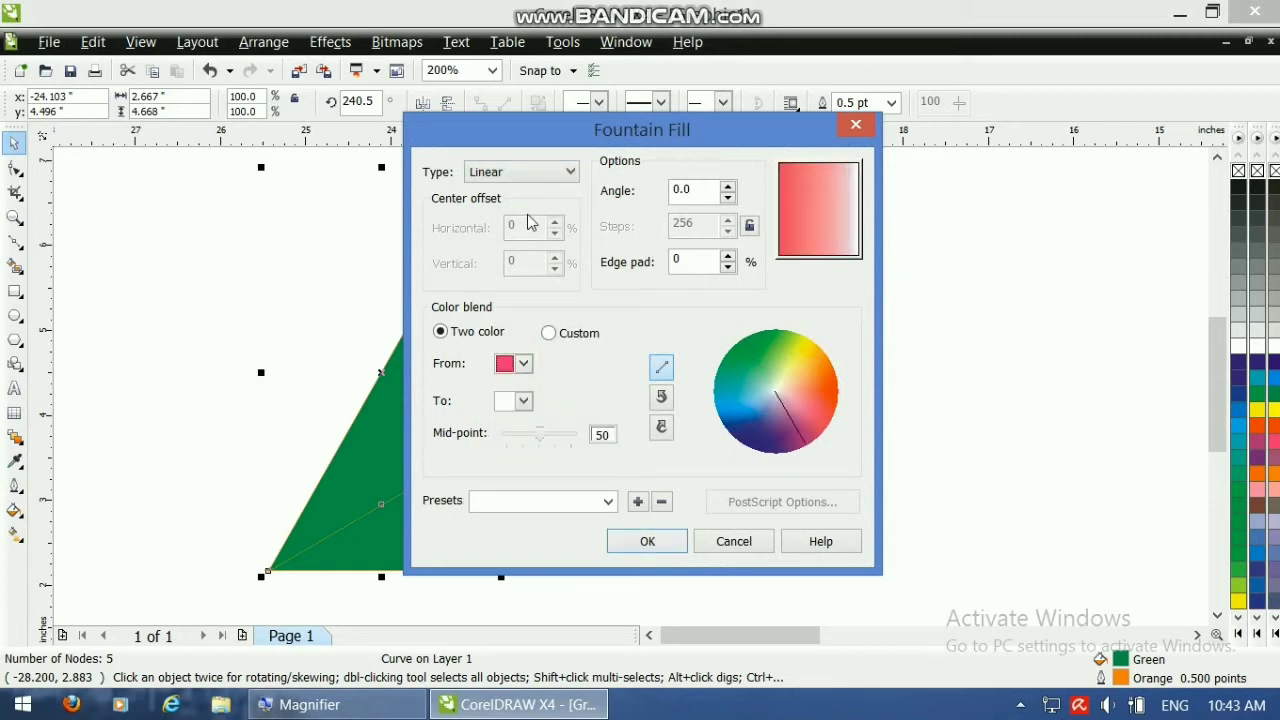
pyautogui.click(509, 178)
pyautogui.click(530, 205)
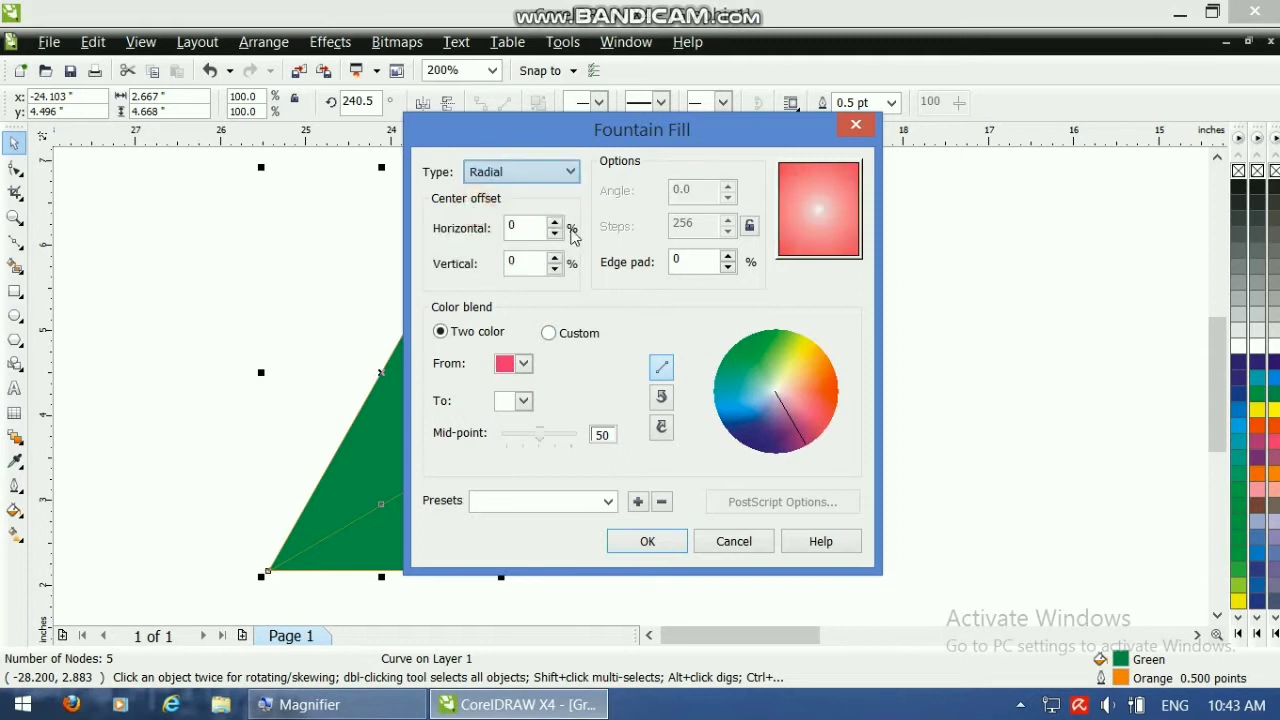
pyautogui.click(647, 543)
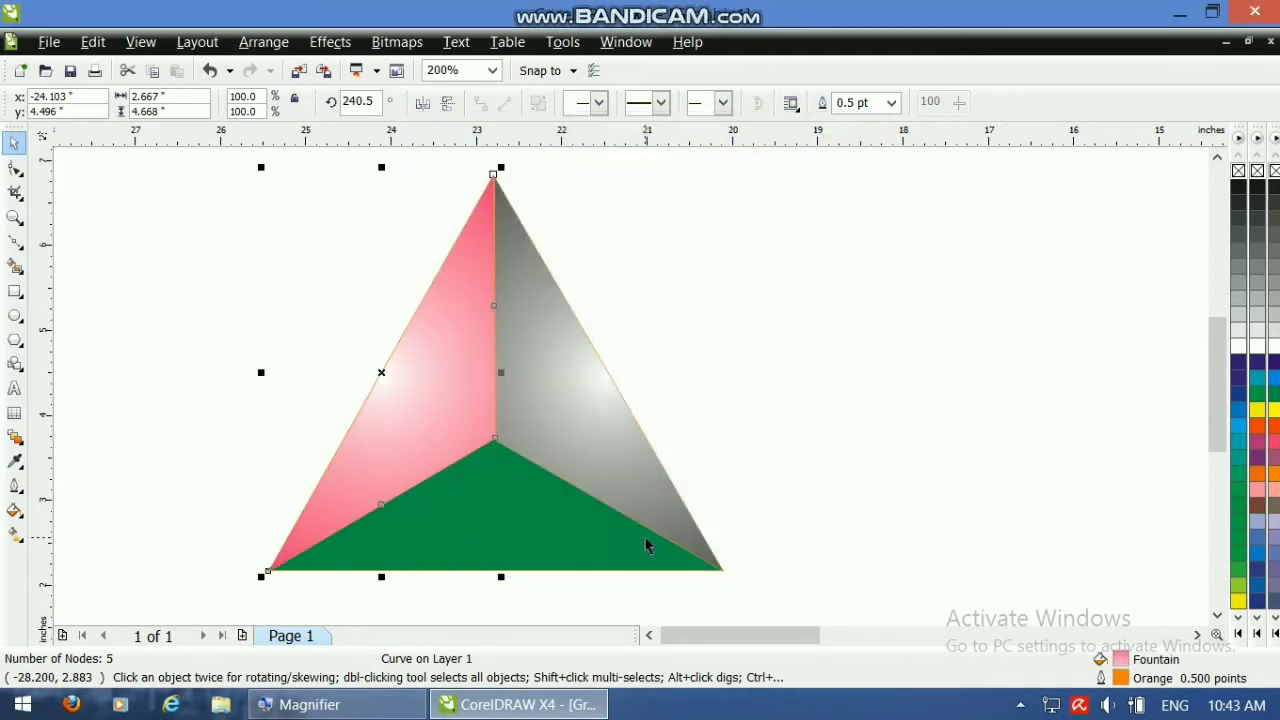
# Give the bottom triangle a radial two-color fountain fill from green to white and deselect it
pyautogui.click(506, 504)
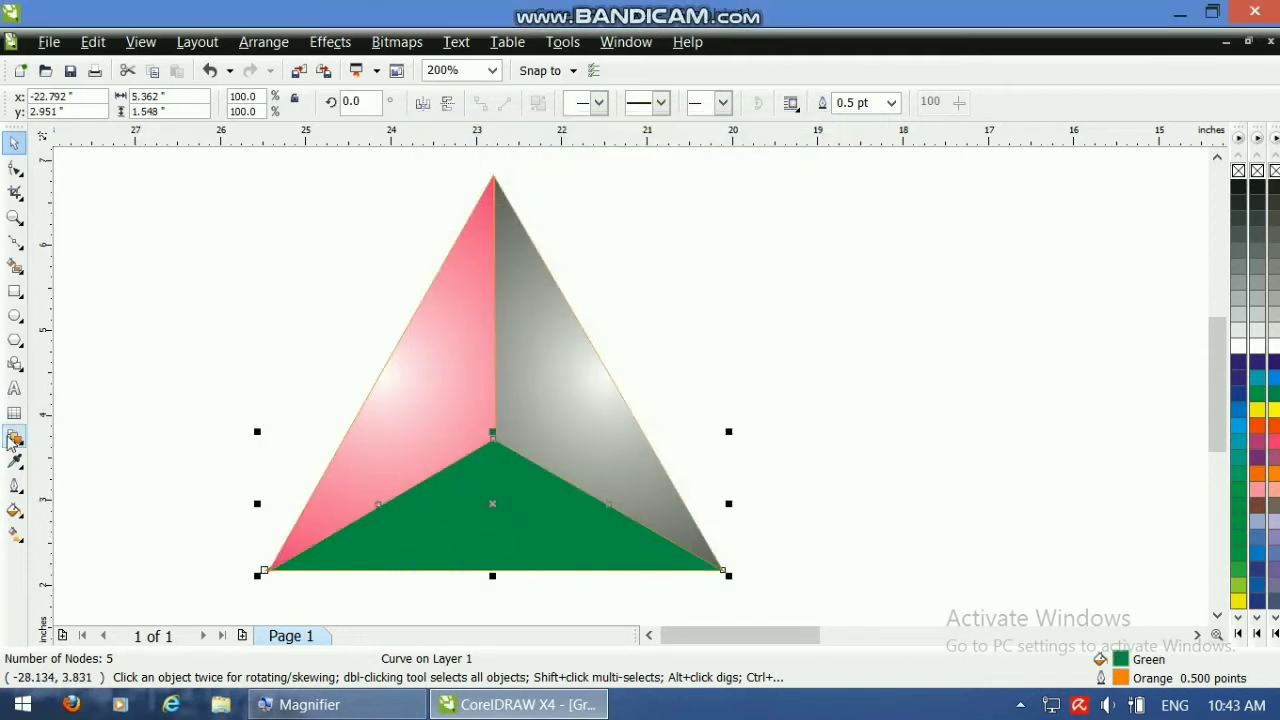
pyautogui.click(14, 510)
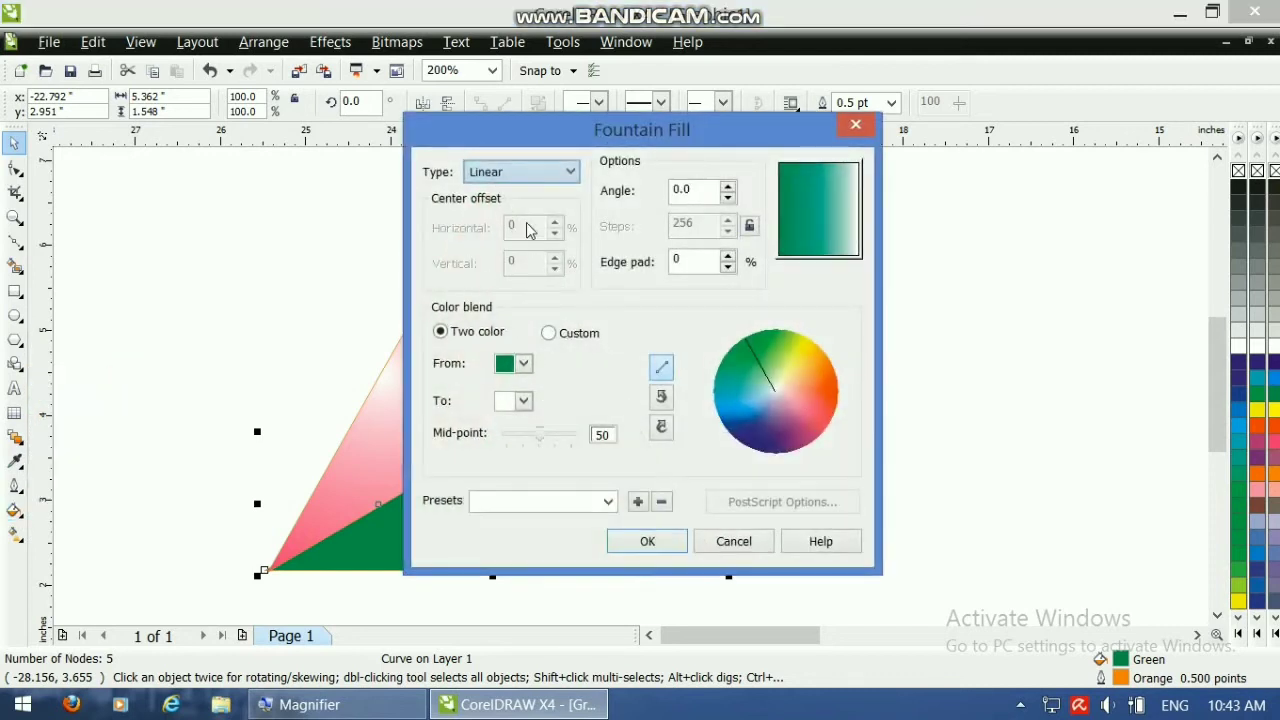
pyautogui.click(560, 172)
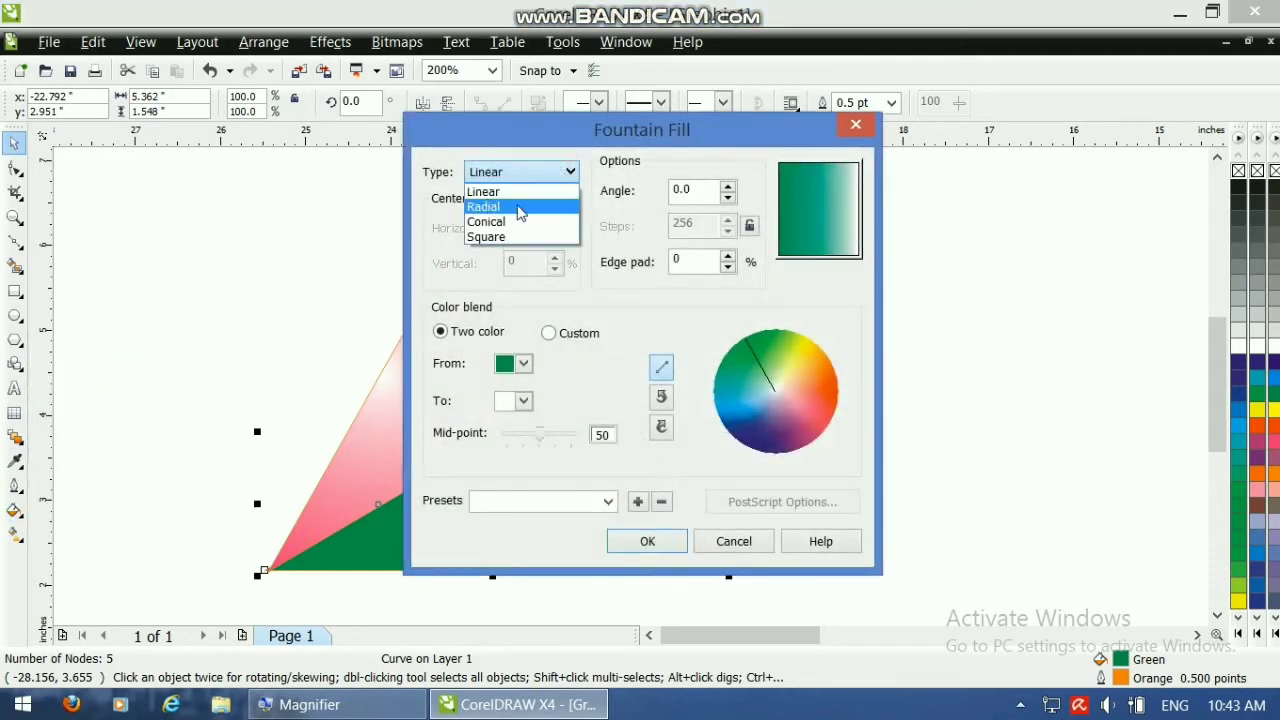
pyautogui.click(519, 207)
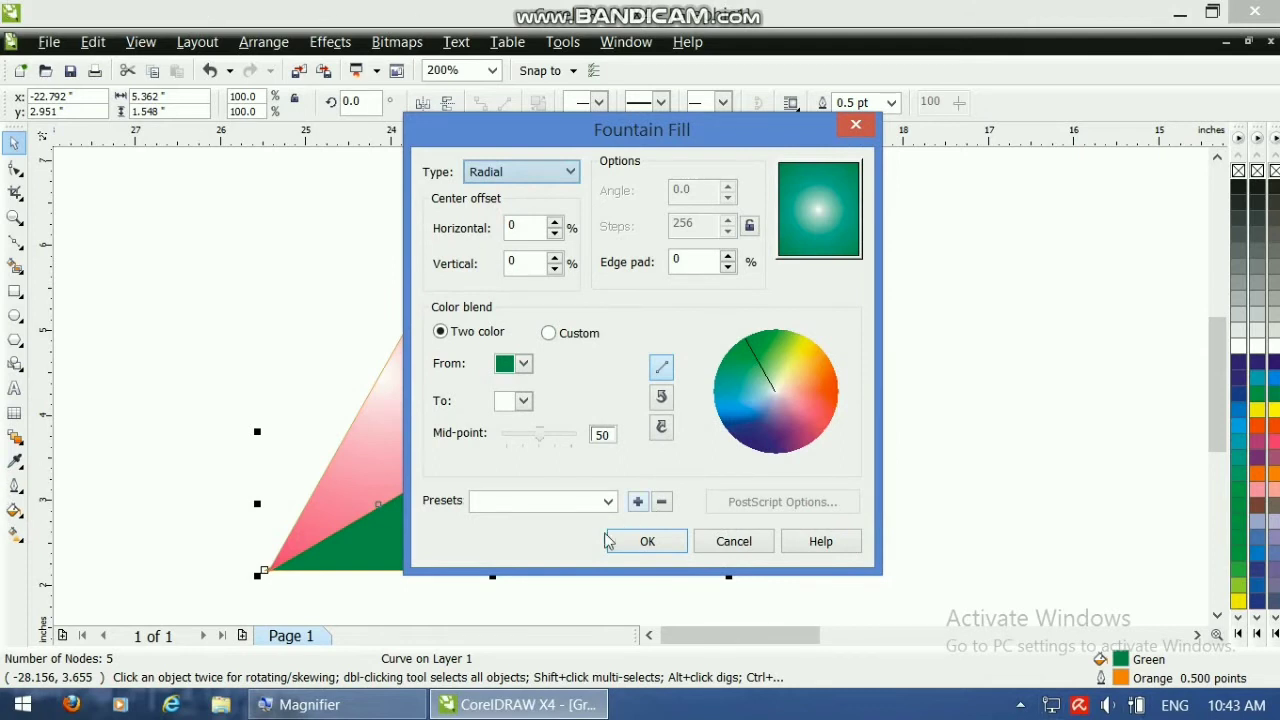
pyautogui.click(645, 545)
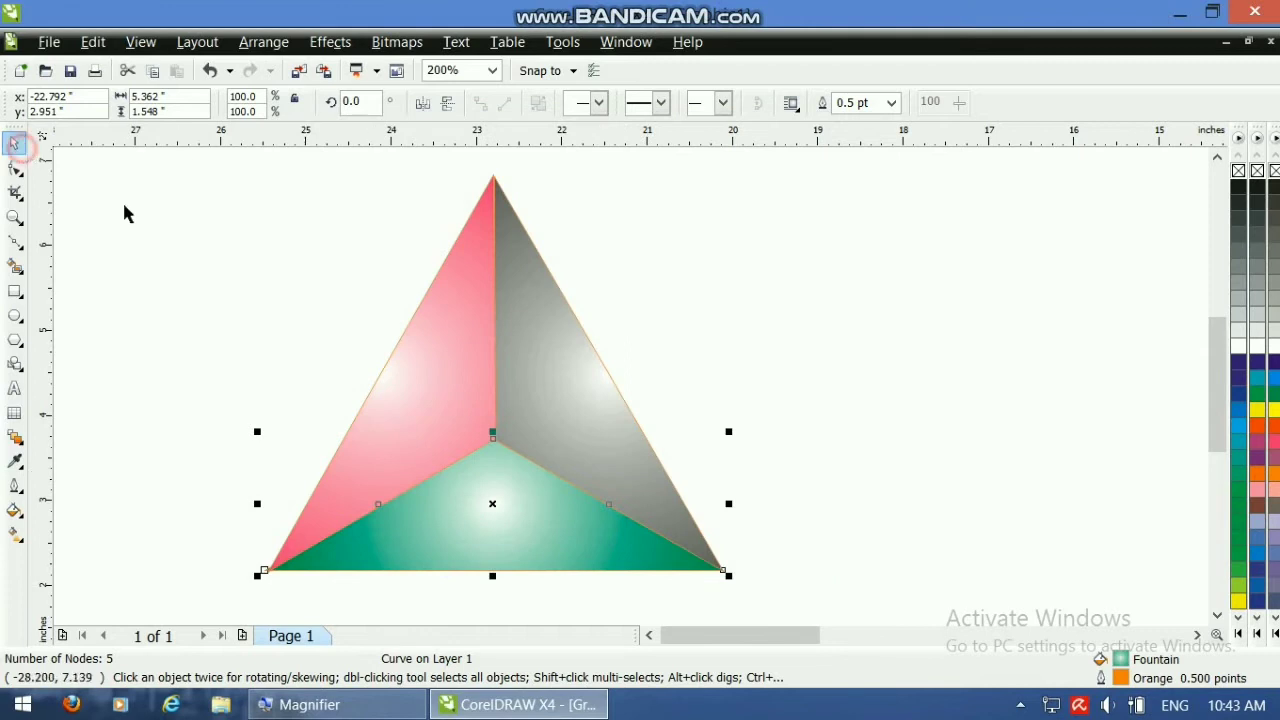
pyautogui.click(240, 252)
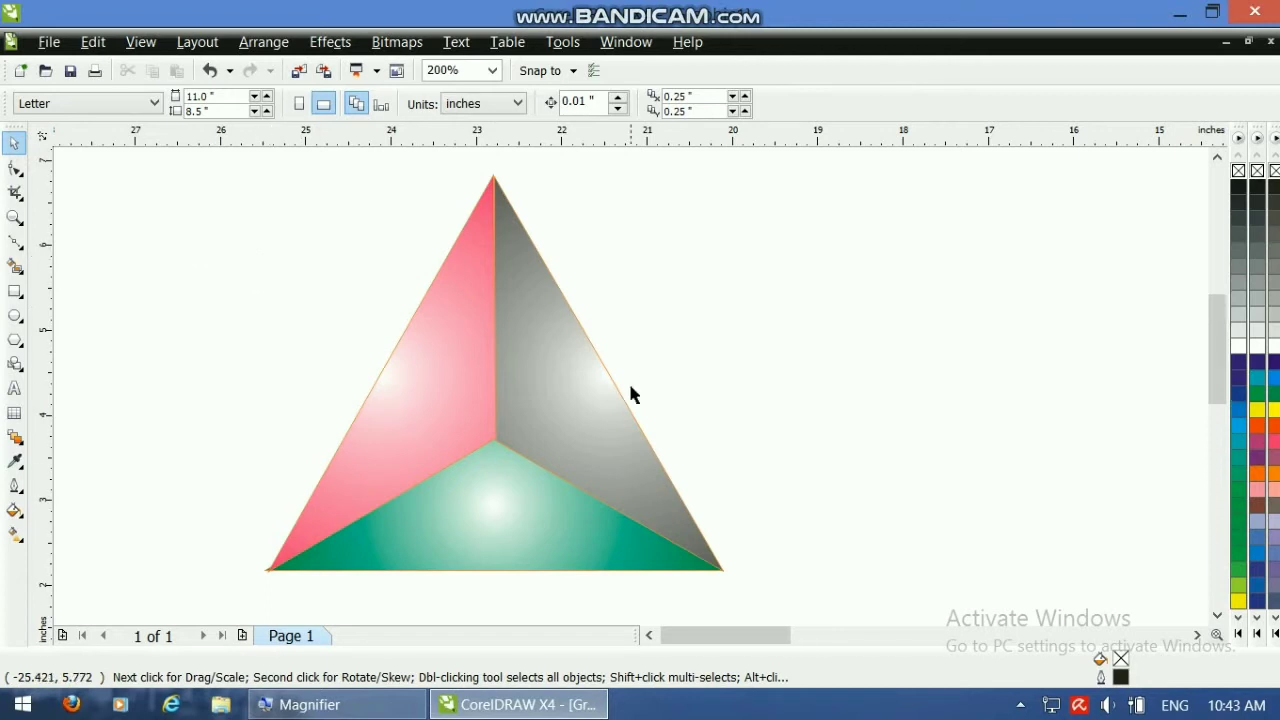
# Group the three shaded triangles and move the group to the upper middle of the drawing area
pyautogui.scroll(-2, 630, 392)
pyautogui.scroll(-2, 630, 393)
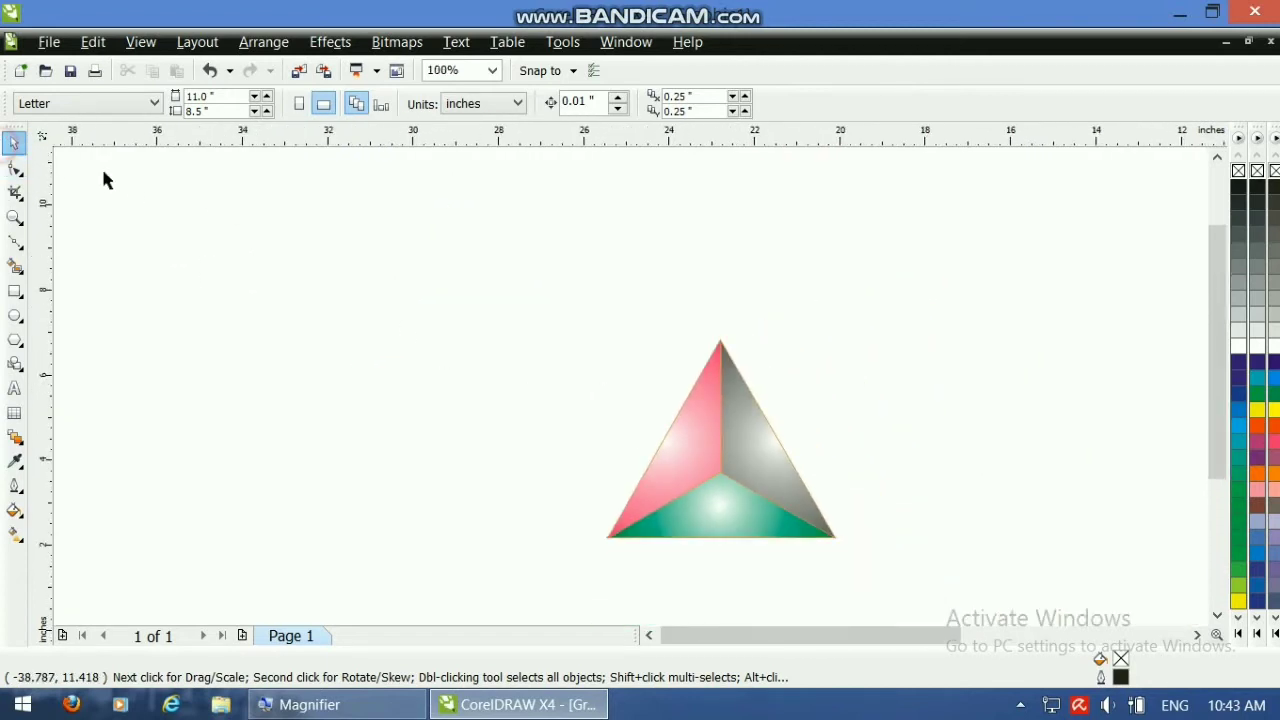
pyautogui.moveTo(490, 262); pyautogui.dragTo(974, 600)
pyautogui.moveTo(670, 446); pyautogui.dragTo(415, 334)
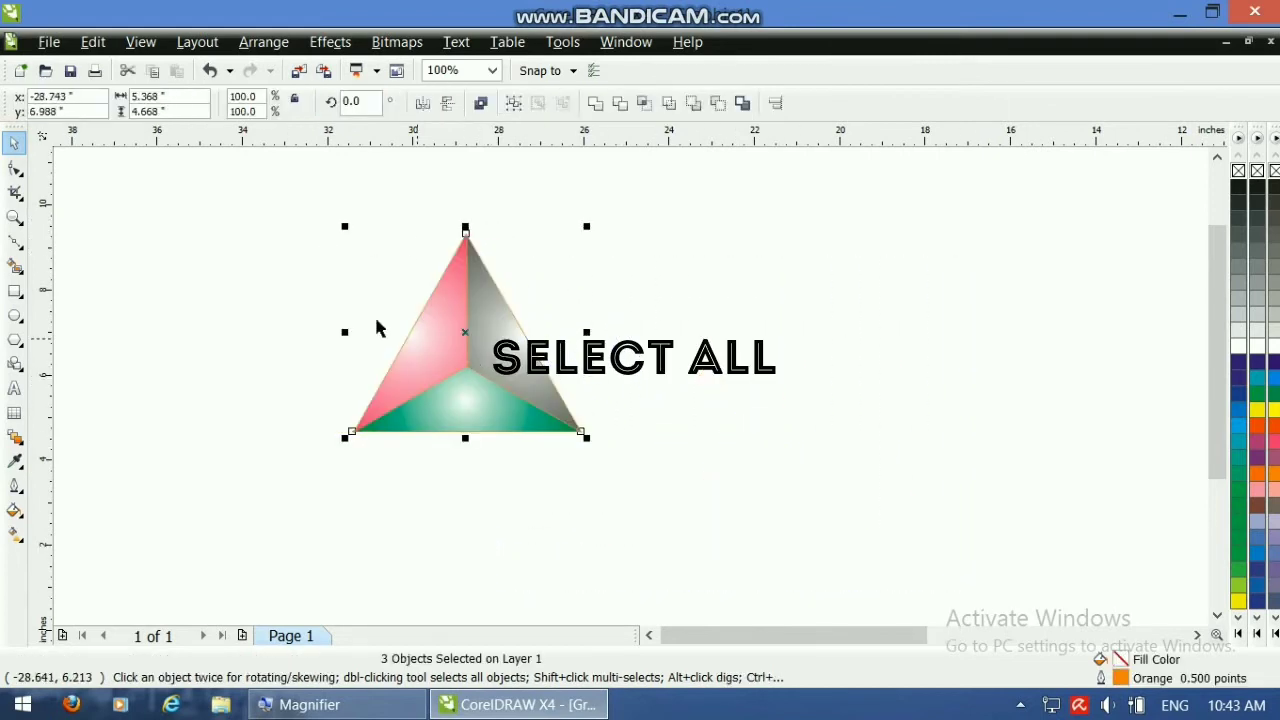
pyautogui.click(513, 110)
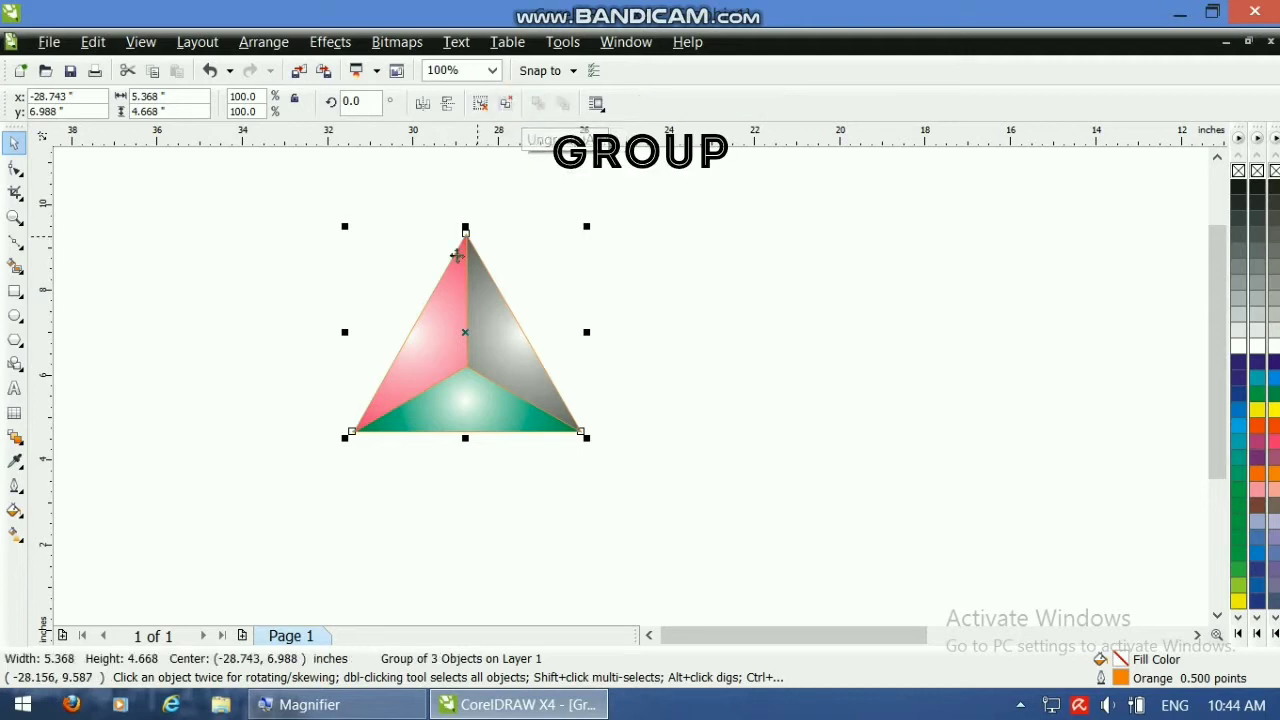
pyautogui.moveTo(446, 333); pyautogui.dragTo(567, 301)
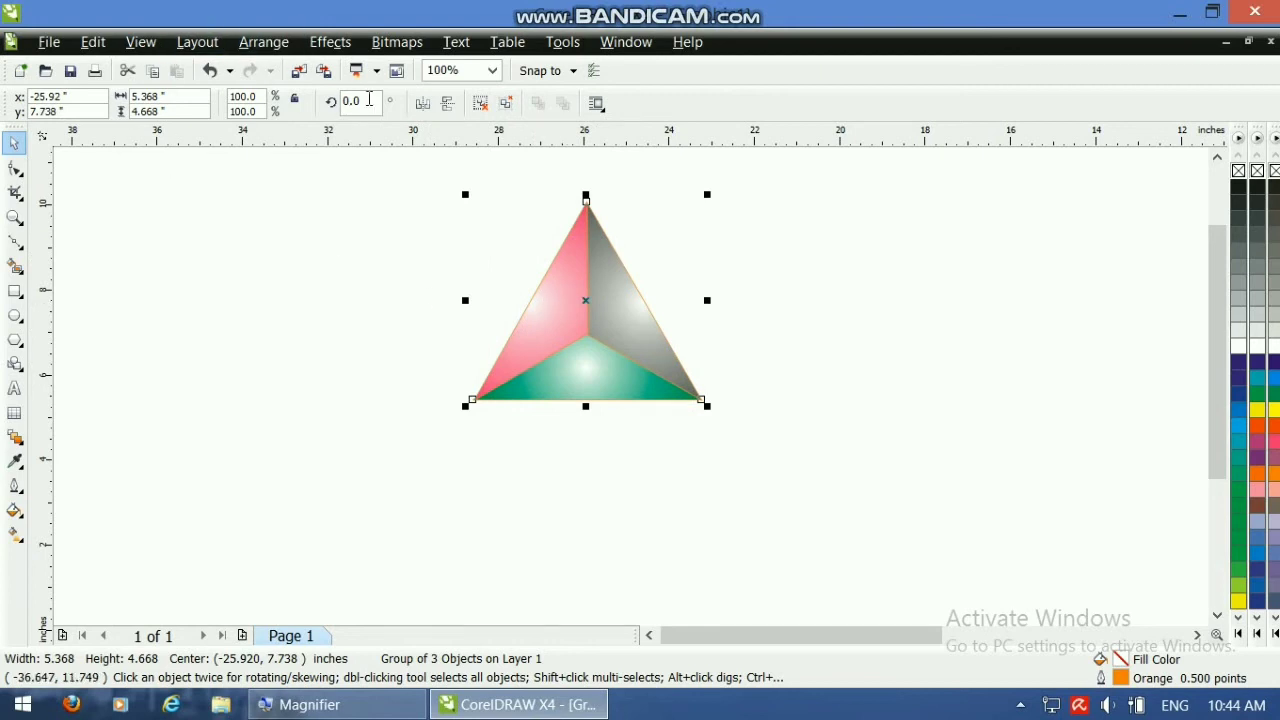
# Duplicate the triangle group, rotate the copy to 60°, and place it against the original's left slanted edge to form a rhombus
pyautogui.hotkey('ctrl', 'd')
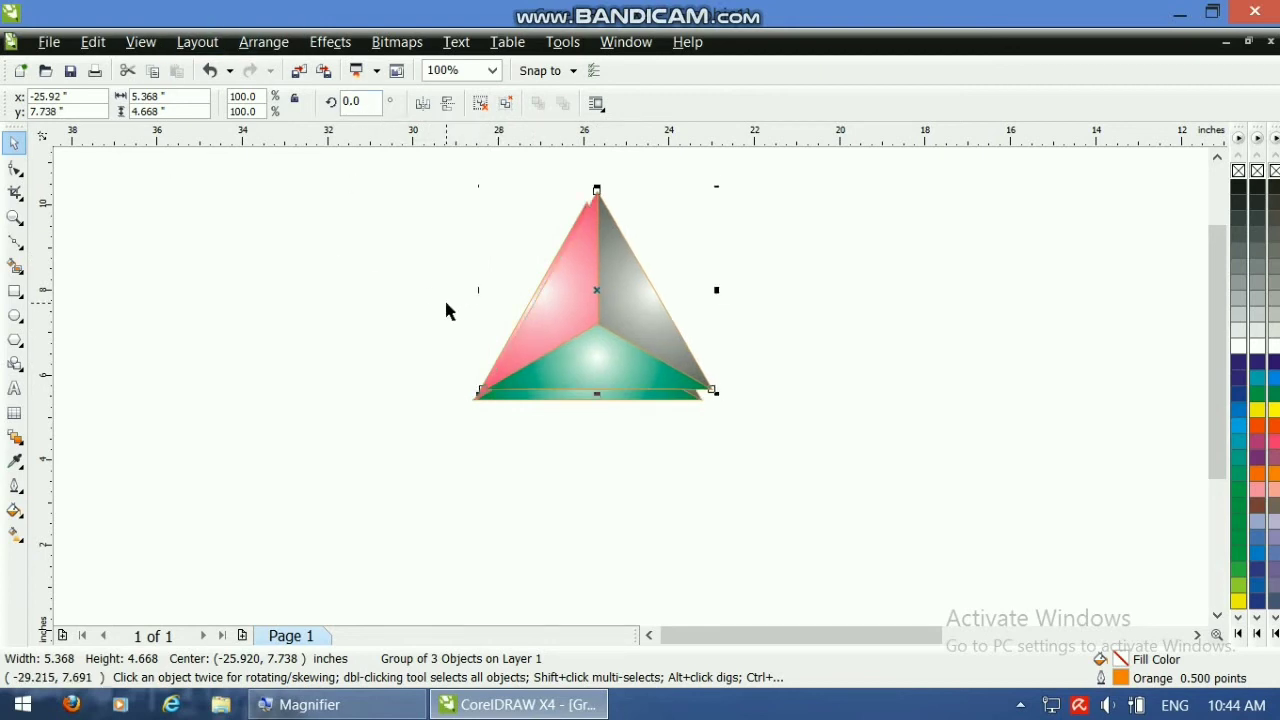
pyautogui.click(371, 100)
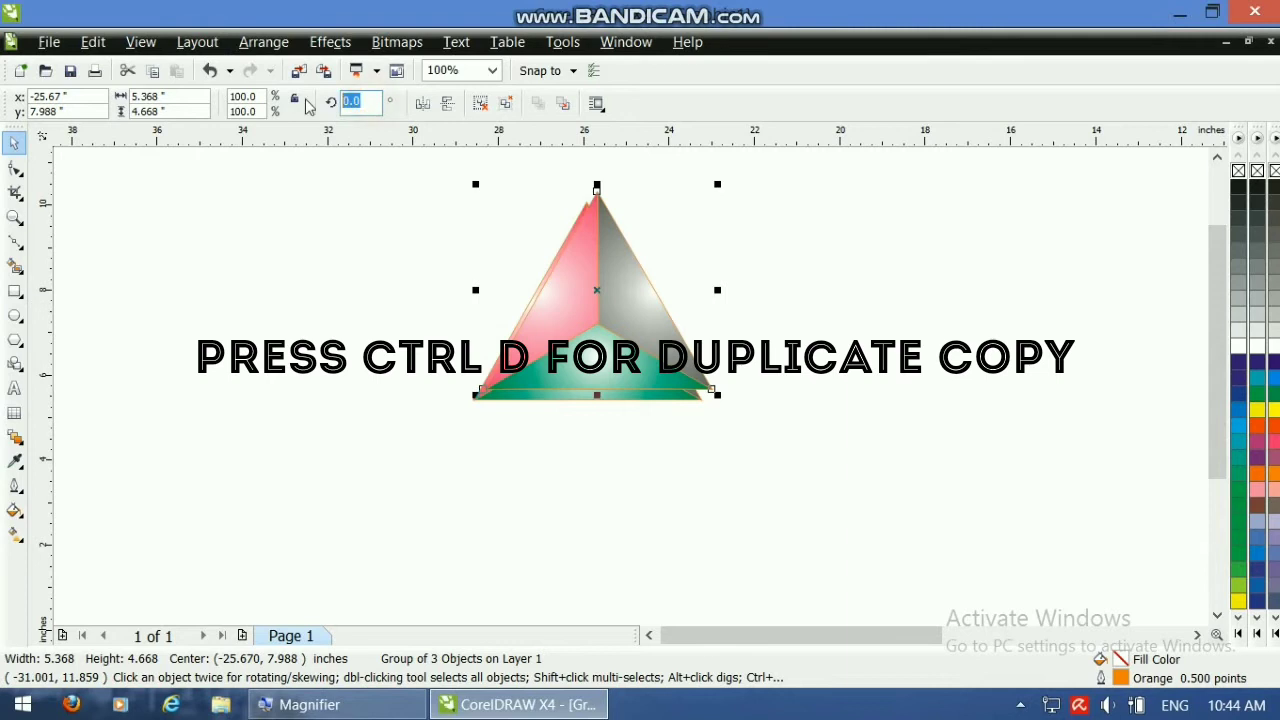
pyautogui.write('60')
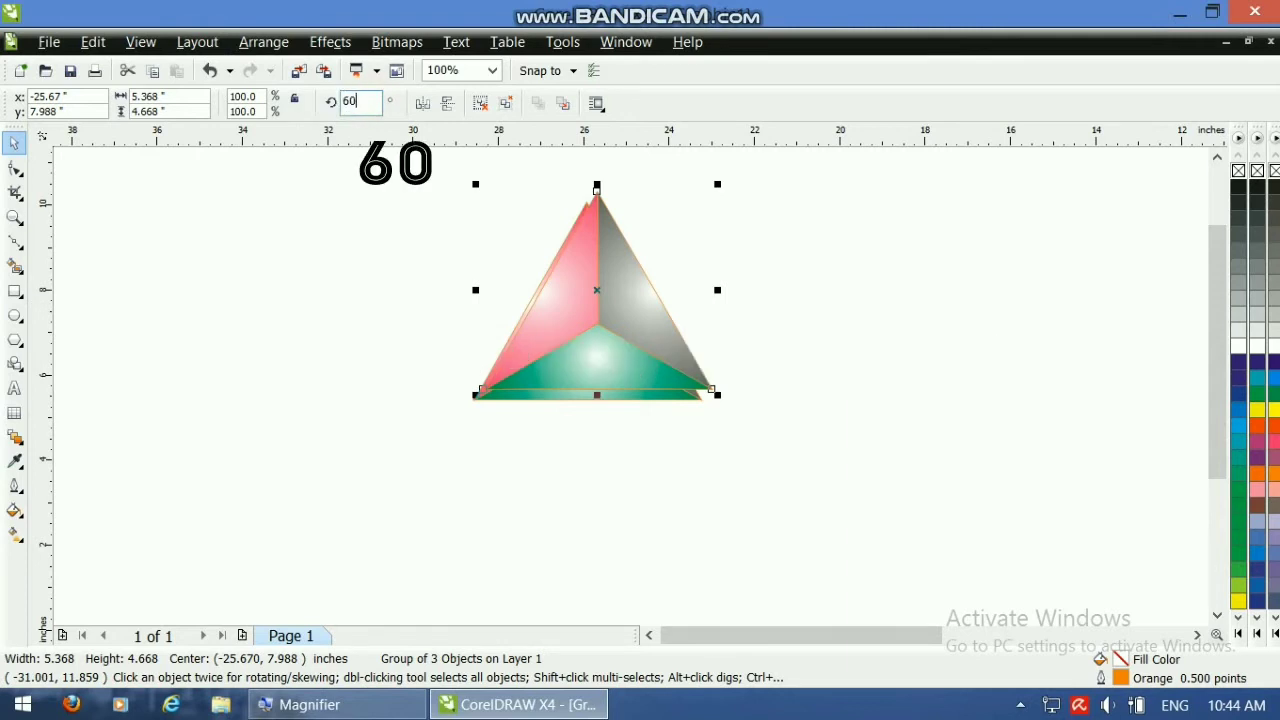
pyautogui.press('Return')
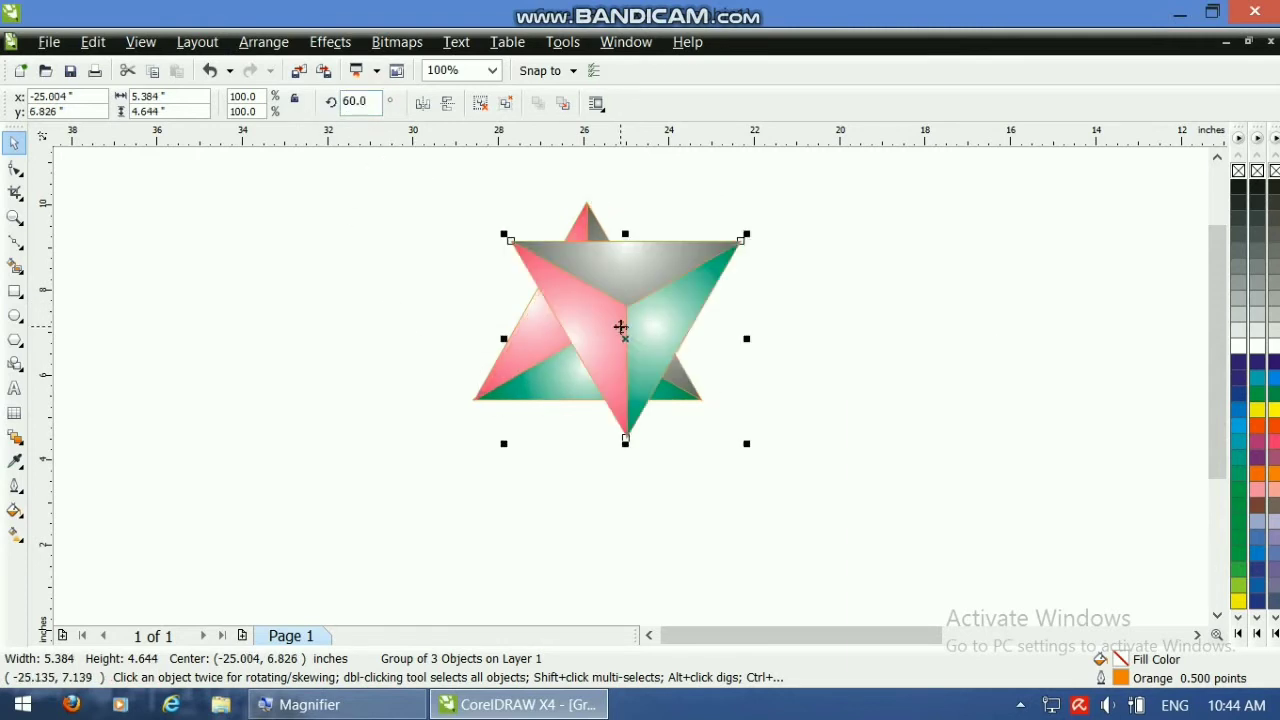
pyautogui.moveTo(620, 327); pyautogui.dragTo(467, 285)
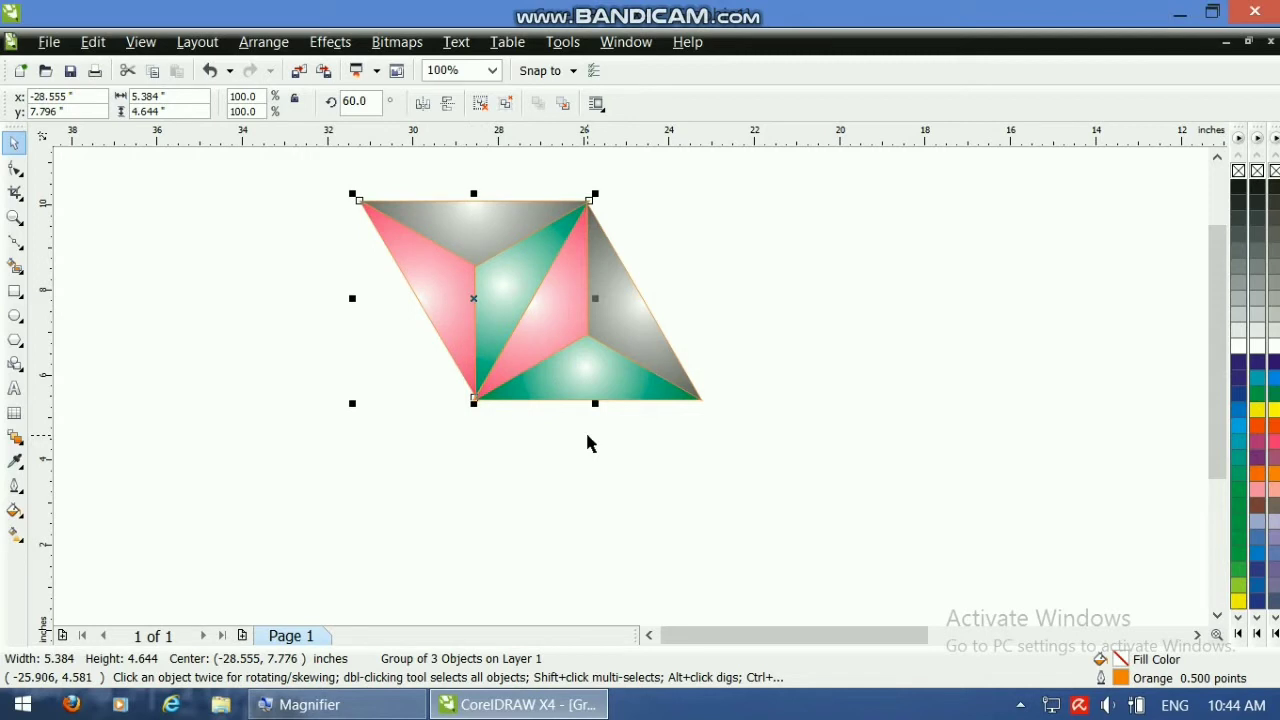
# Nudge the 60° group flush with the original and place another copy rotated to 120° against its left edge, forming a trapezoid
pyautogui.hotkey('ctrl', 'd')
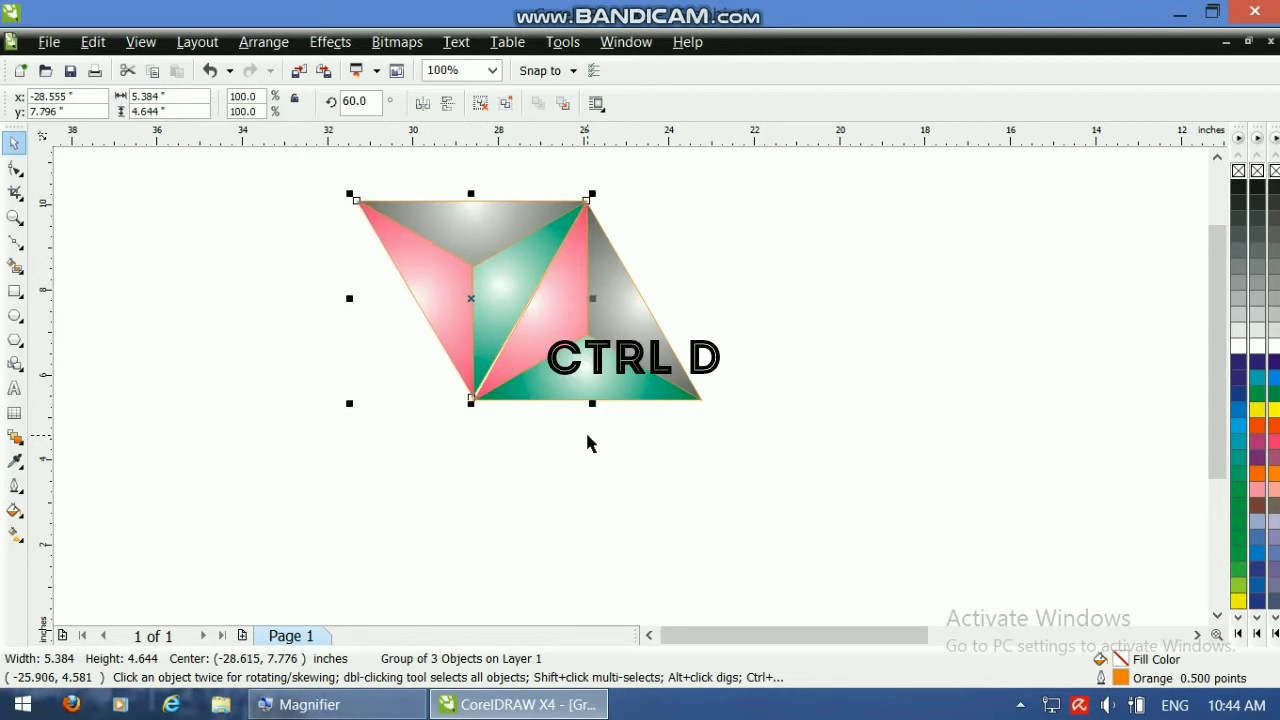
pyautogui.press('Right')
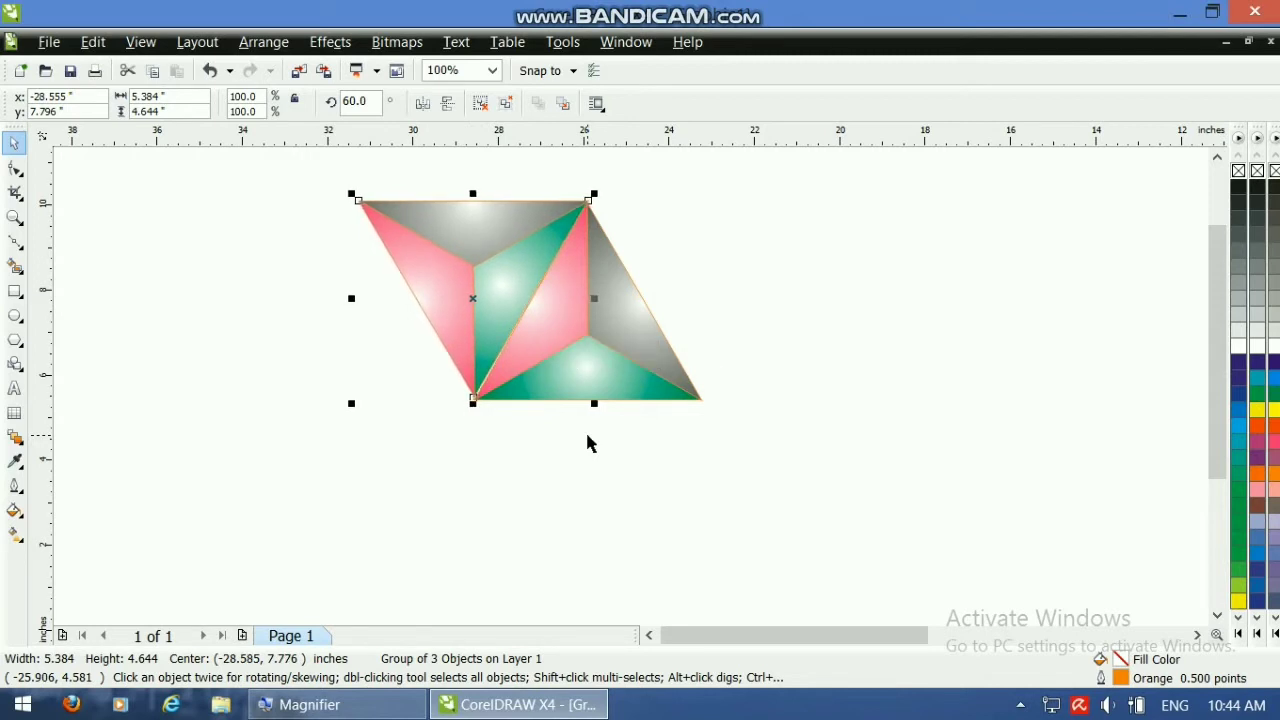
pyautogui.press('Down')
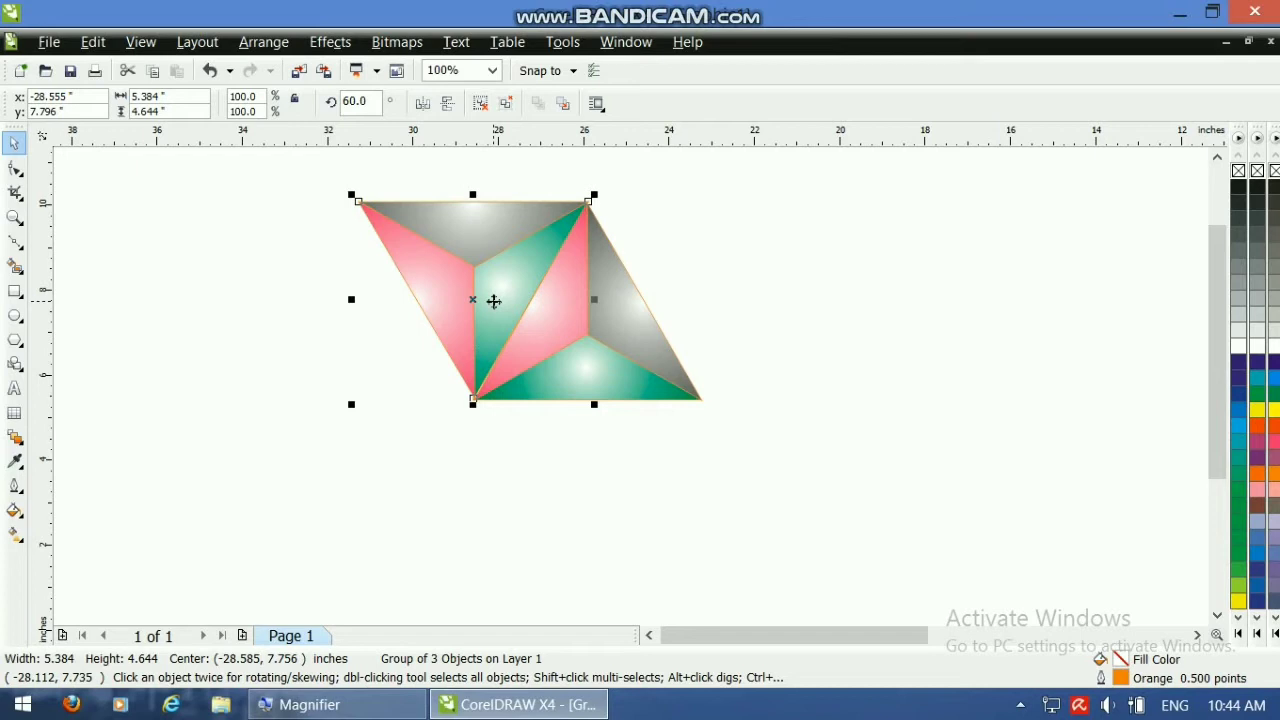
pyautogui.hotkey('ctrl', 'r')
pyautogui.moveTo(338, 210); pyautogui.dragTo(366, 357)
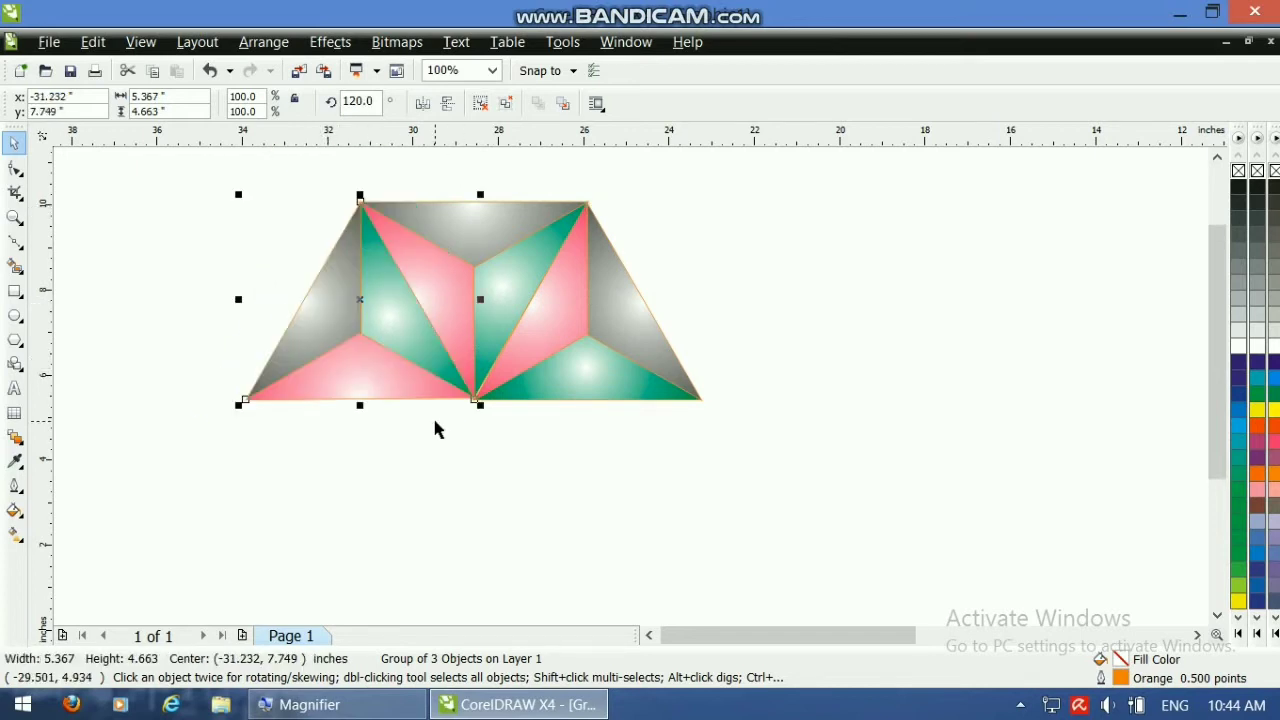
# Place a copy of the triangle group rotated to 180° beneath the trapezoid's left triangle and nudge their shared edge flush
pyautogui.press('Down')
pyautogui.hotkey('ctrl', 'r')
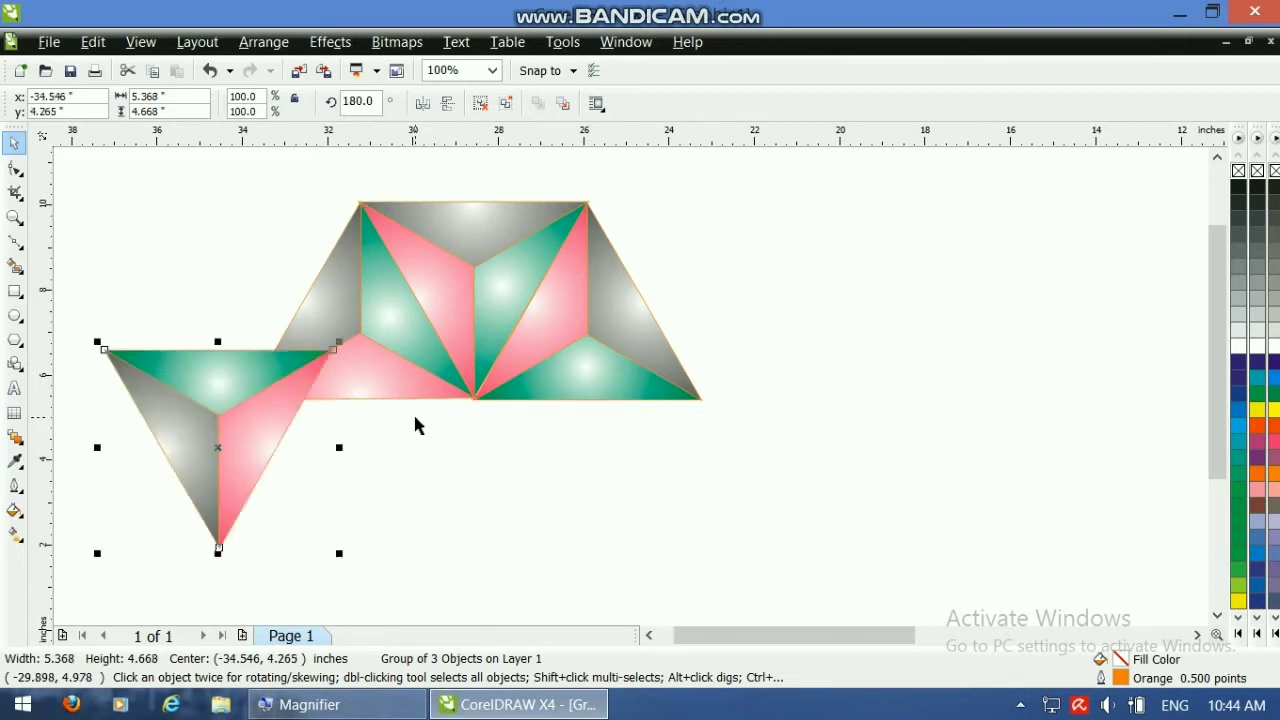
pyautogui.moveTo(269, 420)
pyautogui.mouseDown()
pyautogui.moveTo(466, 487)
pyautogui.moveTo(423, 446)
pyautogui.moveTo(423, 471)
pyautogui.moveTo(410, 470)
pyautogui.mouseUp()
pyautogui.press('Up')
pyautogui.hotkey('ctrl', 'd')
pyautogui.press('Up')
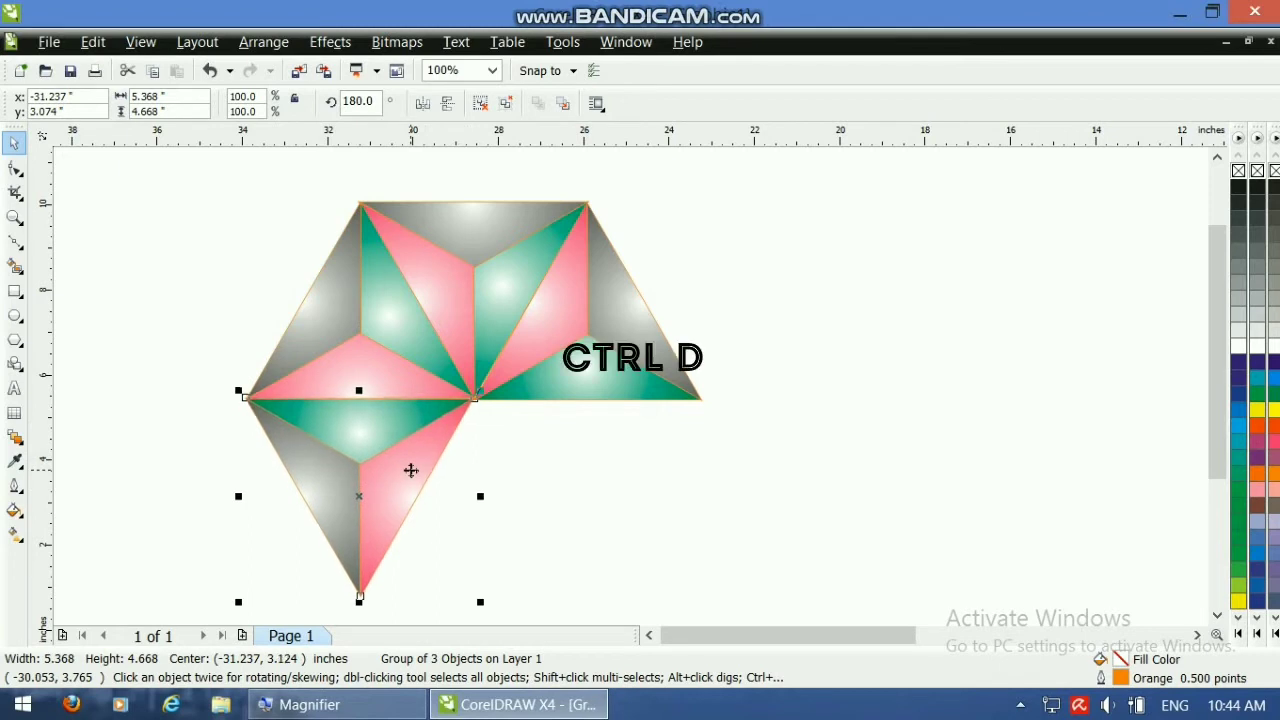
pyautogui.press('Right')
pyautogui.press('Left')
pyautogui.press('Left')
pyautogui.press('Left')
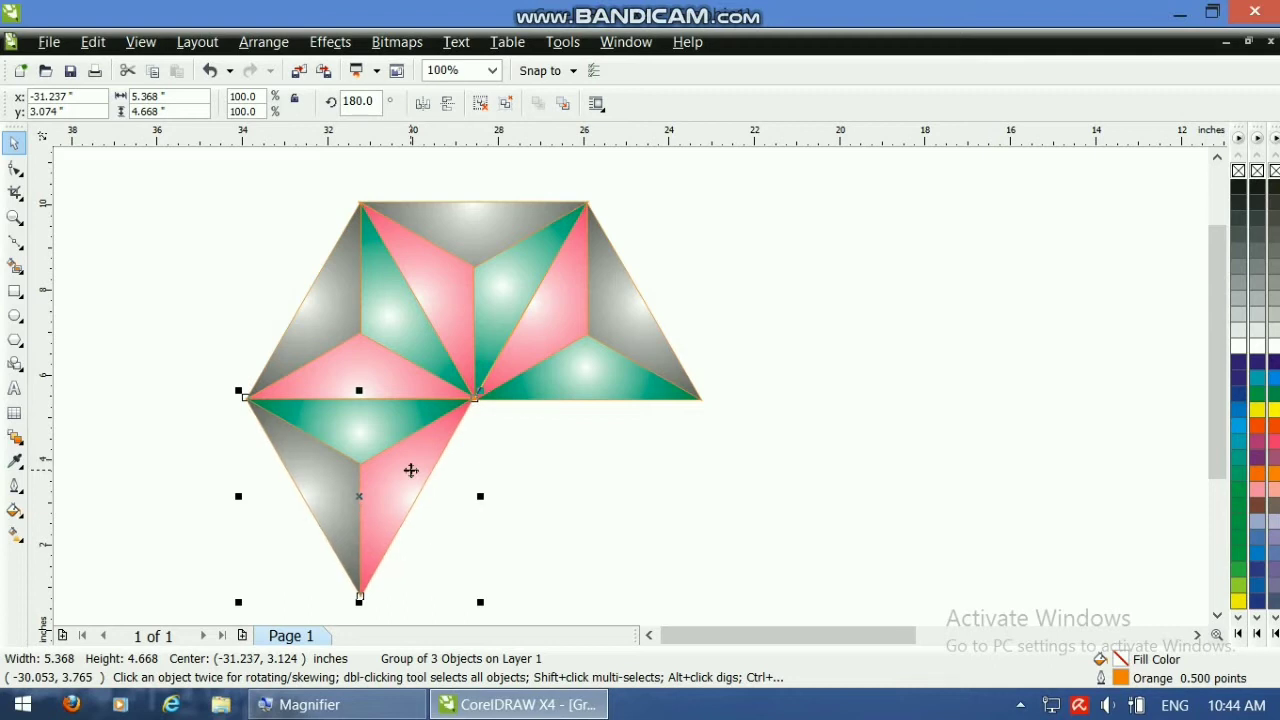
# Add copies of the triangle group rotated to 240° and 300° and fit them into the lower gap to complete the hexagon
pyautogui.hotkey('ctrl', 'd')
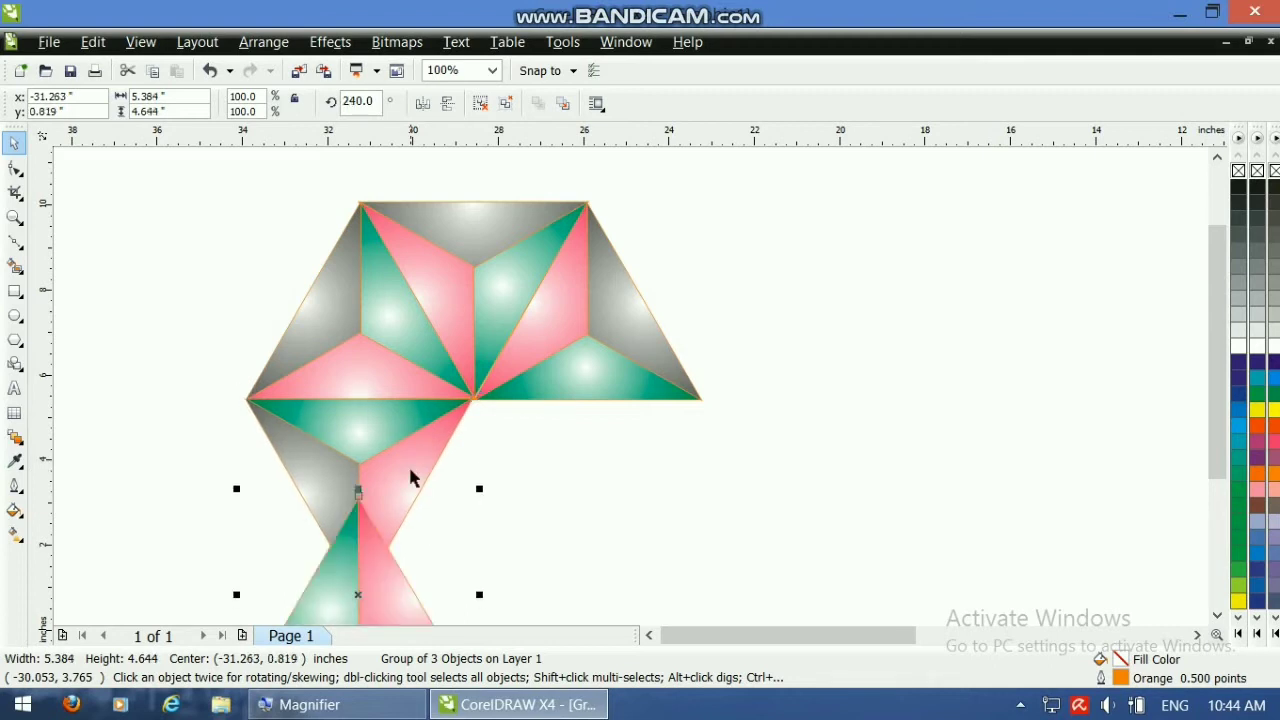
pyautogui.moveTo(373, 575); pyautogui.dragTo(491, 476)
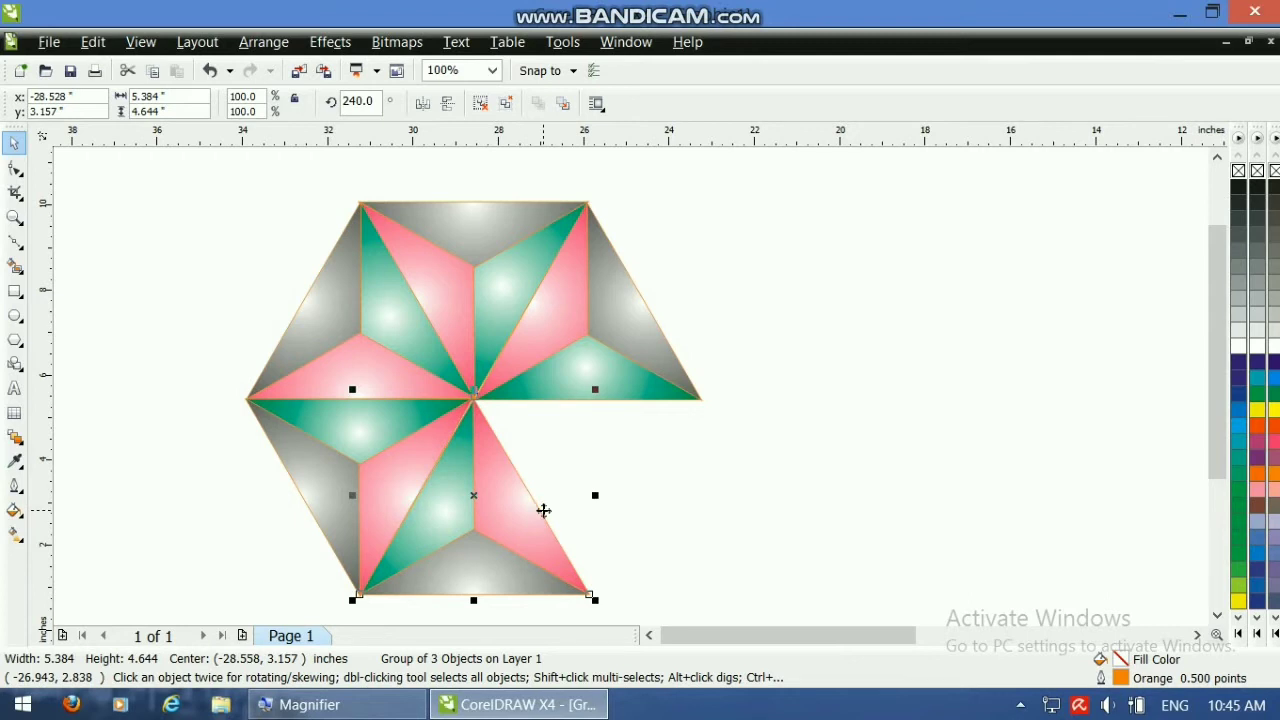
pyautogui.hotkey('ctrl', 'd')
pyautogui.moveTo(571, 583); pyautogui.dragTo(558, 443)
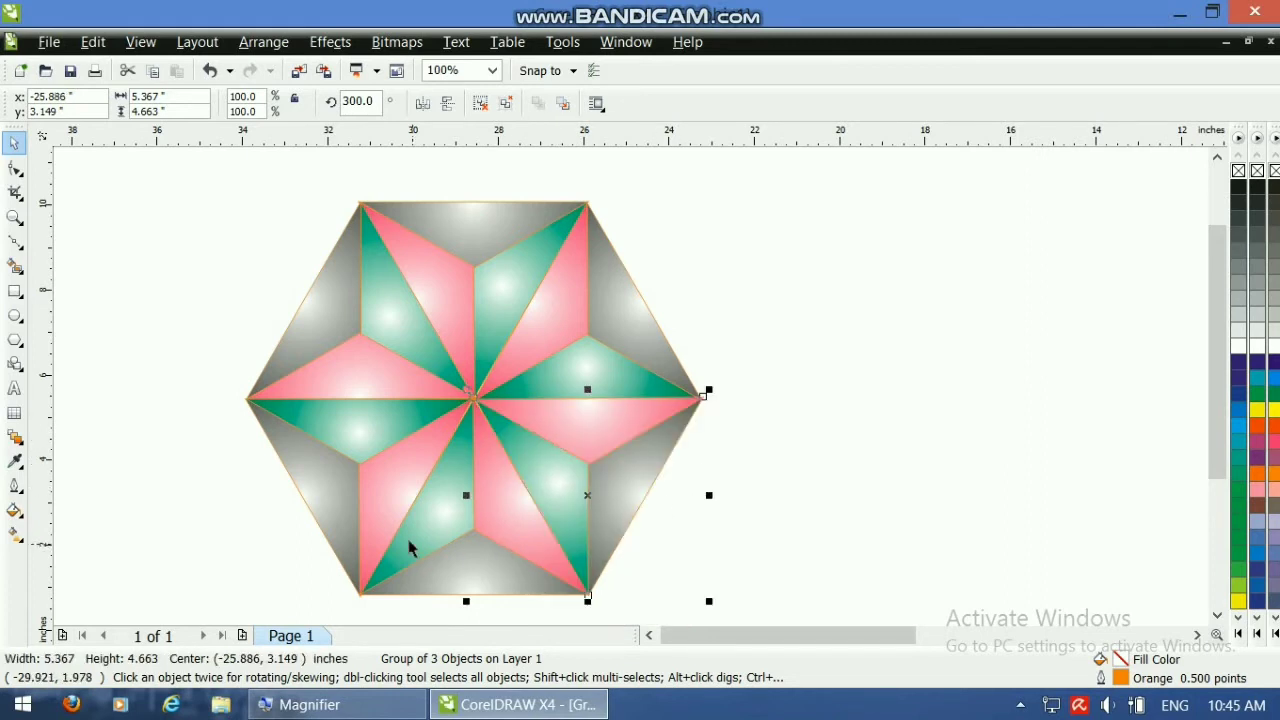
pyautogui.click(484, 512)
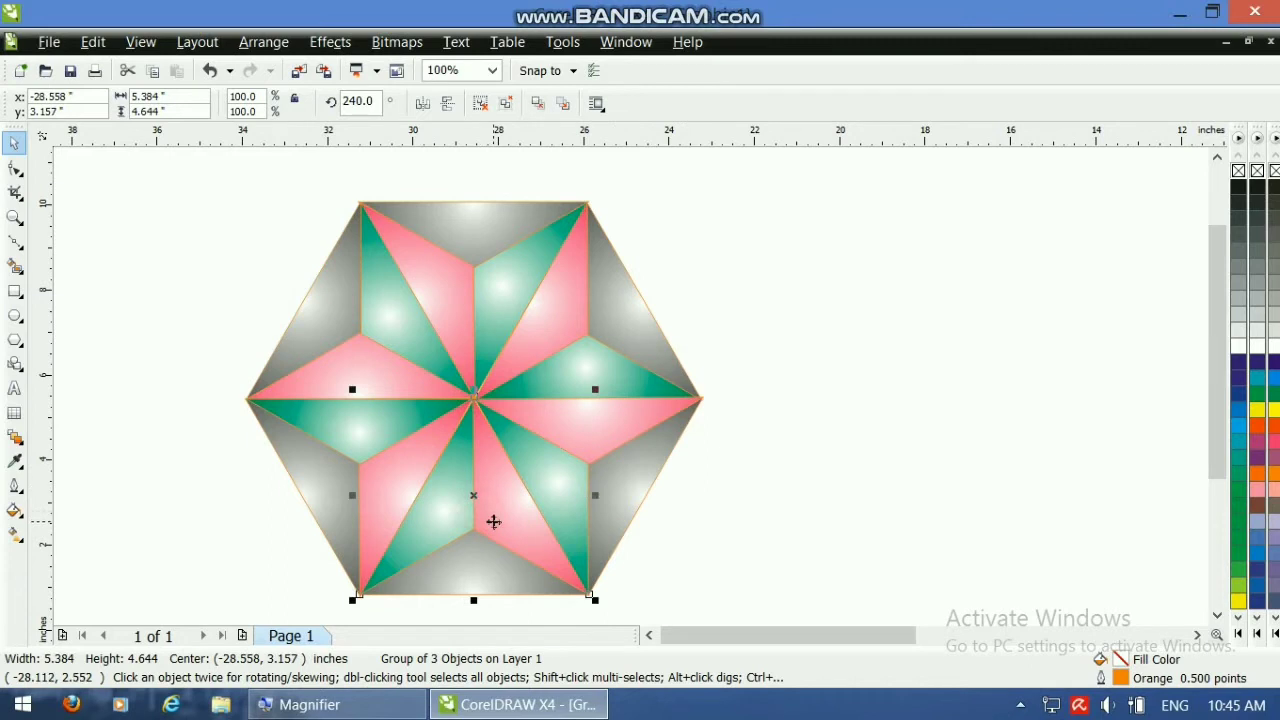
pyautogui.press('Down')
pyautogui.hotkey('ctrl', 'z')
pyautogui.click(700, 242)
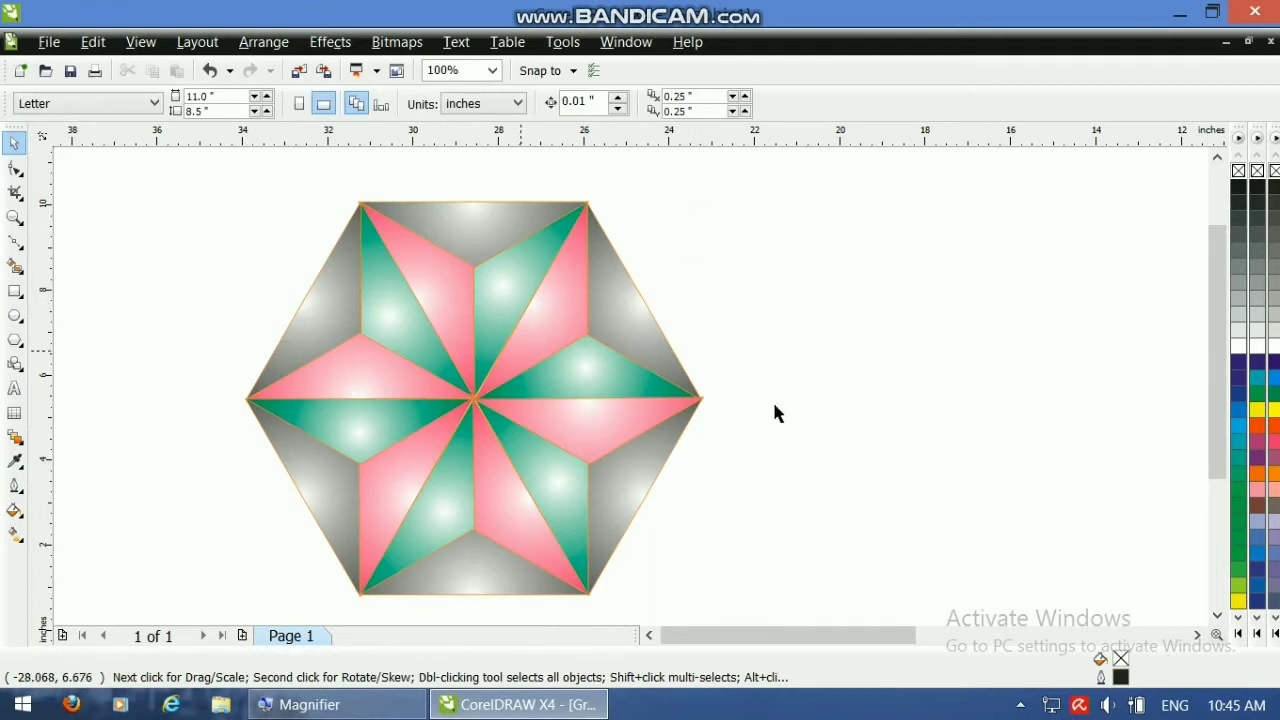
# Nudge the hexagon's upper-right and lower-right triangle groups to tighten their joints, and deselect
pyautogui.click(593, 357)
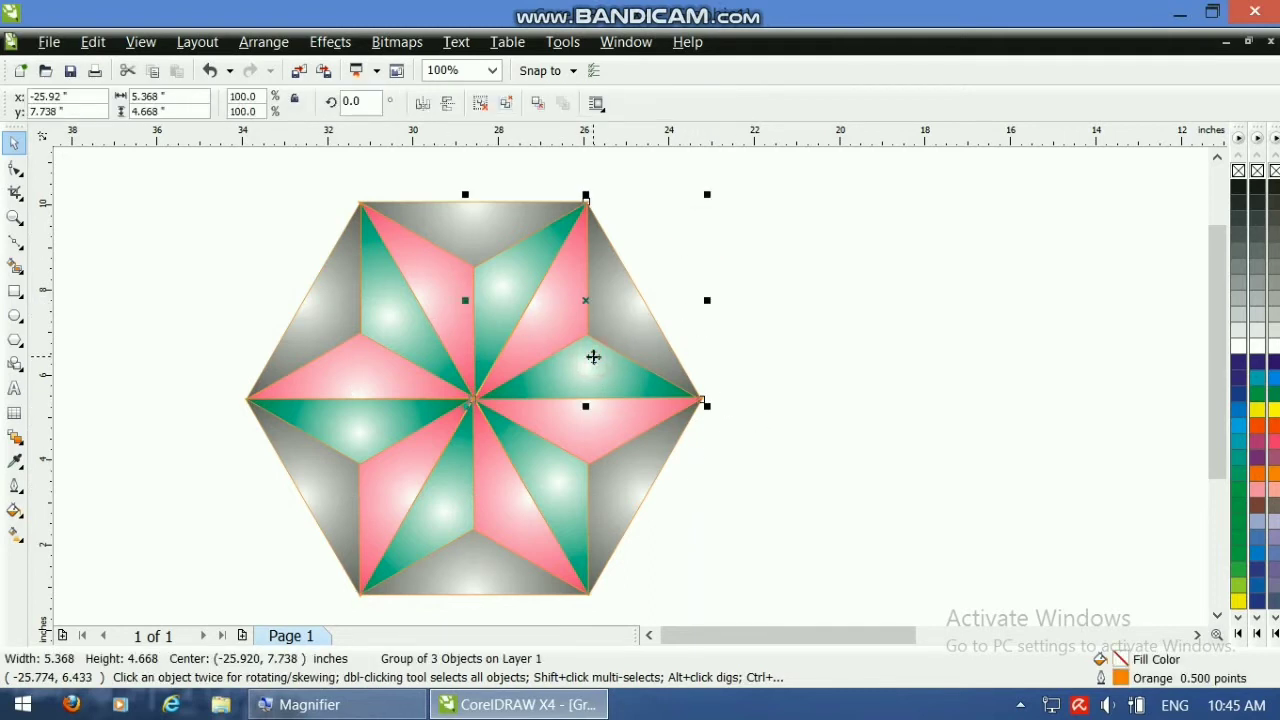
pyautogui.press('Right')
pyautogui.click(626, 451)
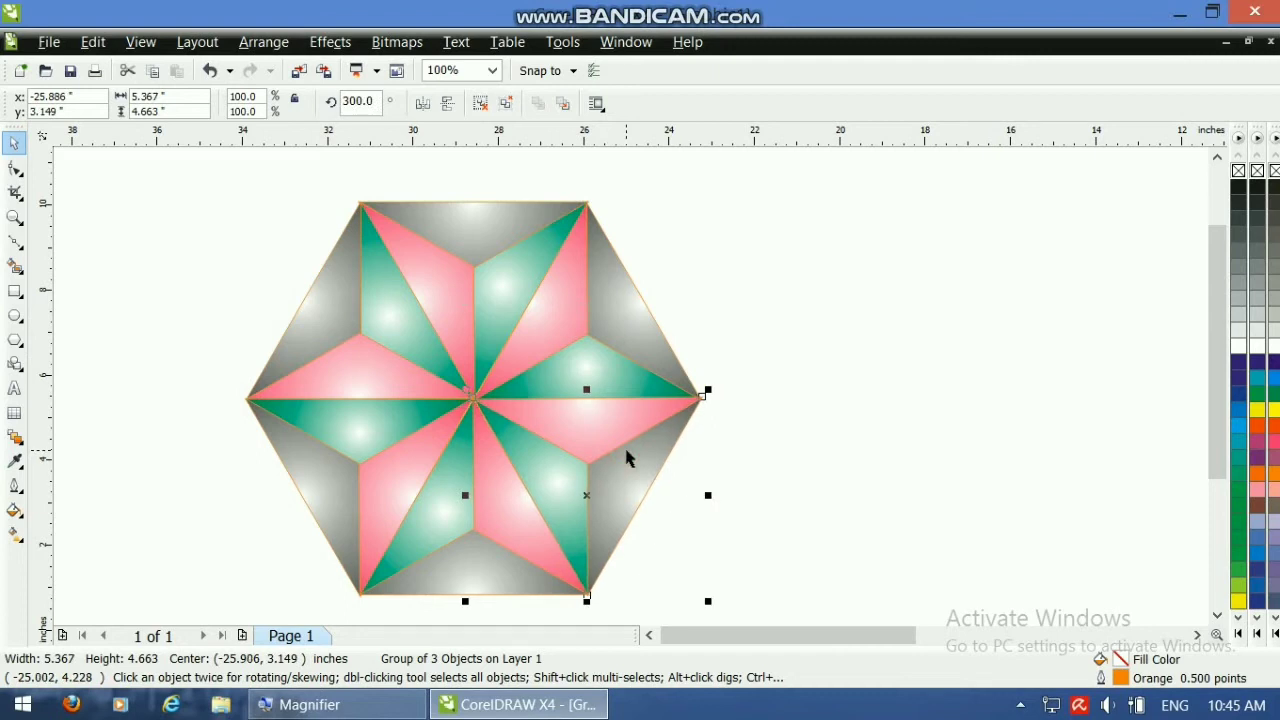
pyautogui.click(716, 537)
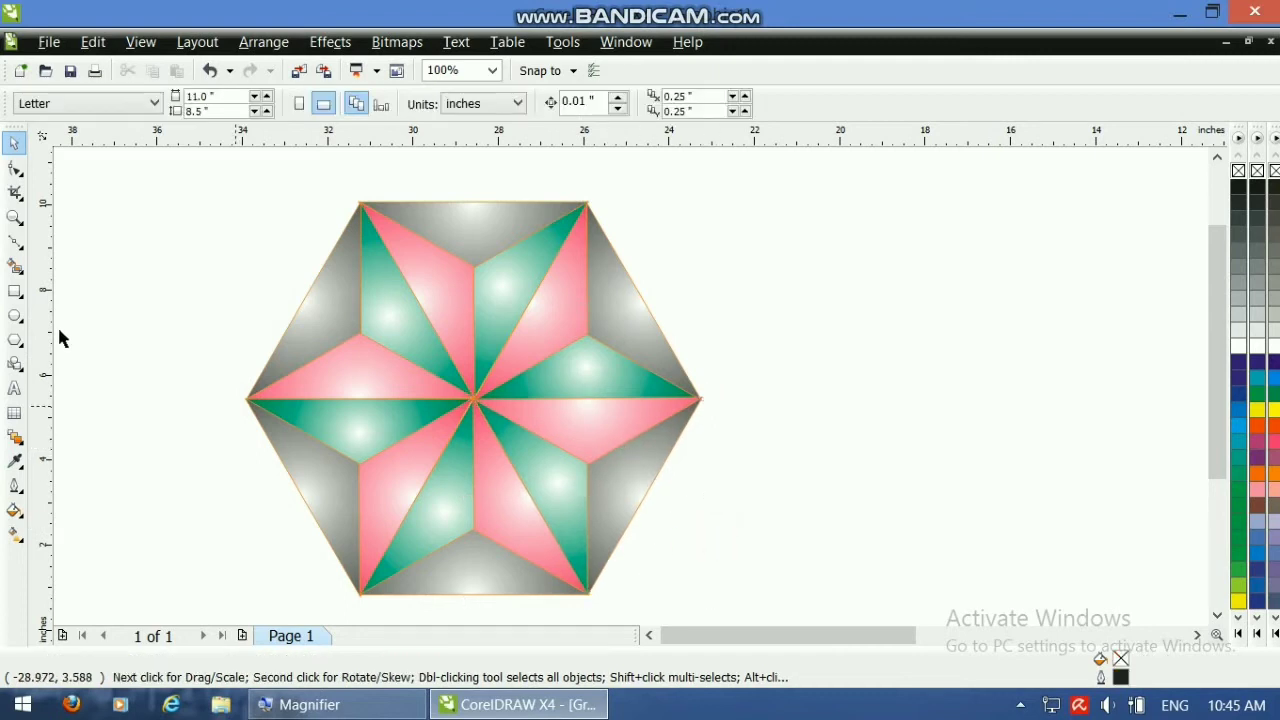
# Group the six triangle groups into one hexagon, shrink it to about 5.3 inches wide, and move it up
pyautogui.moveTo(191, 168); pyautogui.dragTo(740, 602)
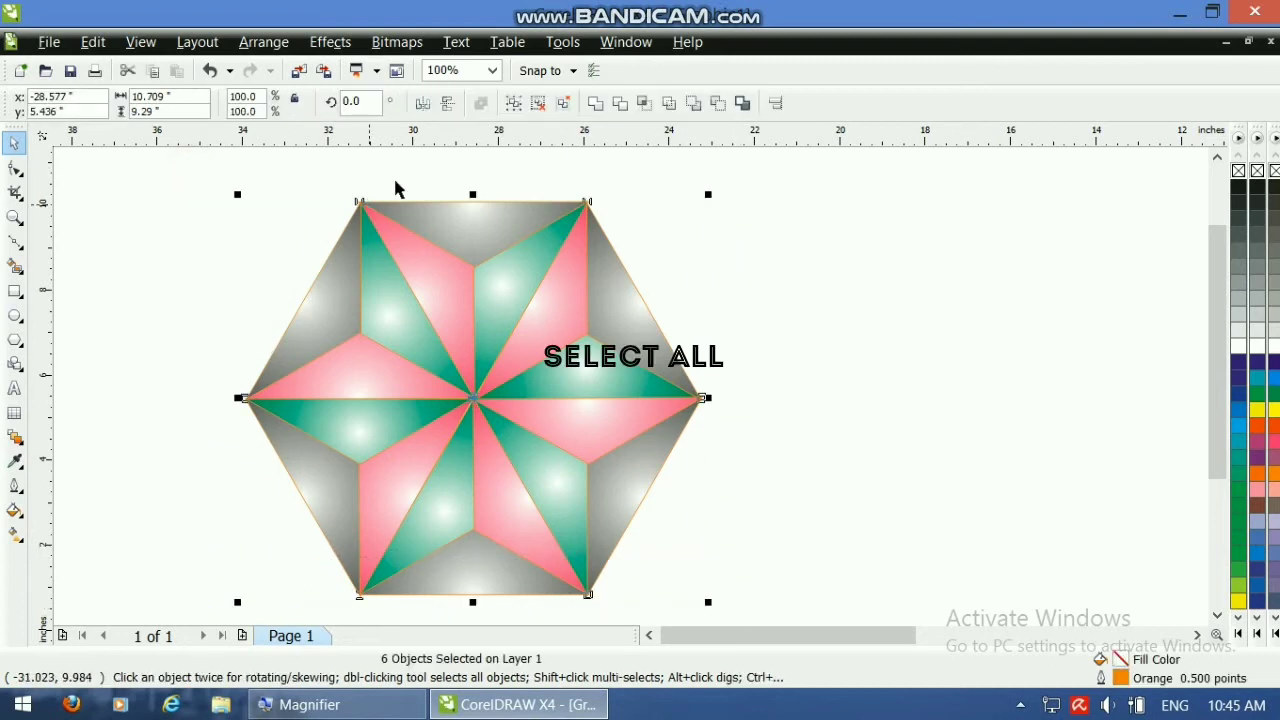
pyautogui.click(513, 103)
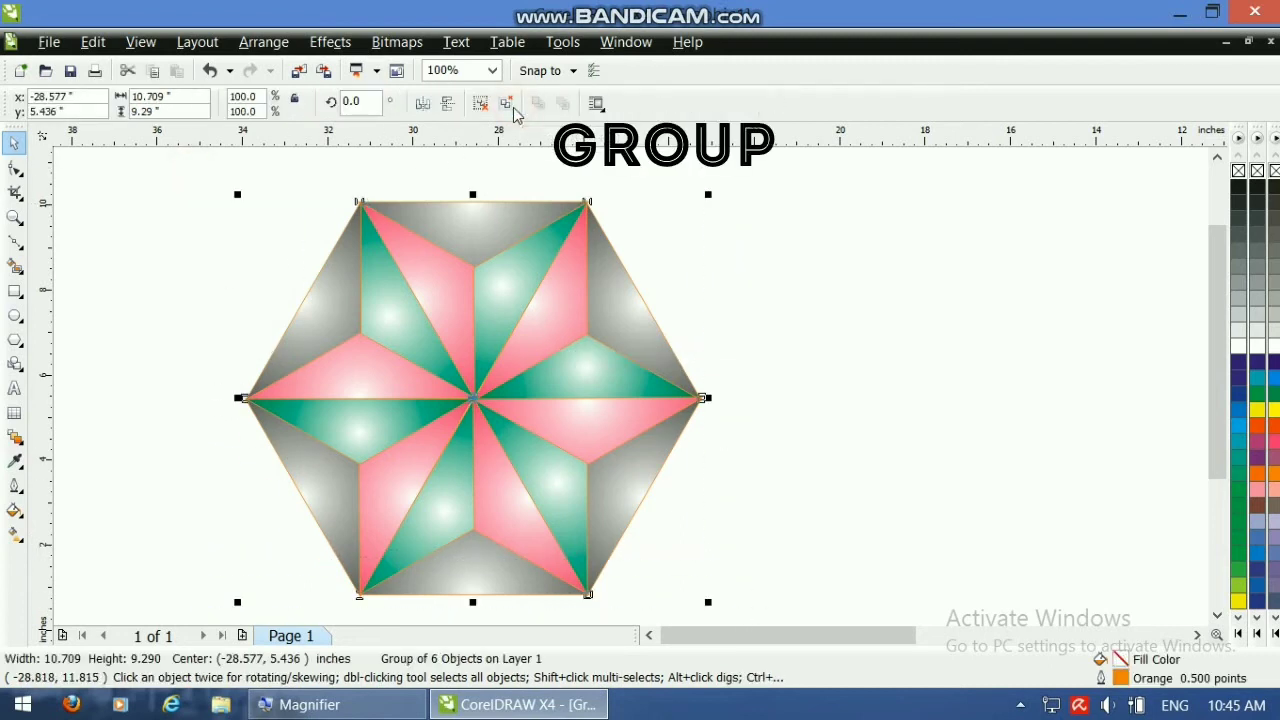
pyautogui.moveTo(708, 194); pyautogui.dragTo(477, 393)
pyautogui.moveTo(392, 474); pyautogui.dragTo(401, 327)
# Rotate the hexagon to 30° and shrink it to about 2.3 inches wide near the drawing area's upper left
pyautogui.click(362, 101)
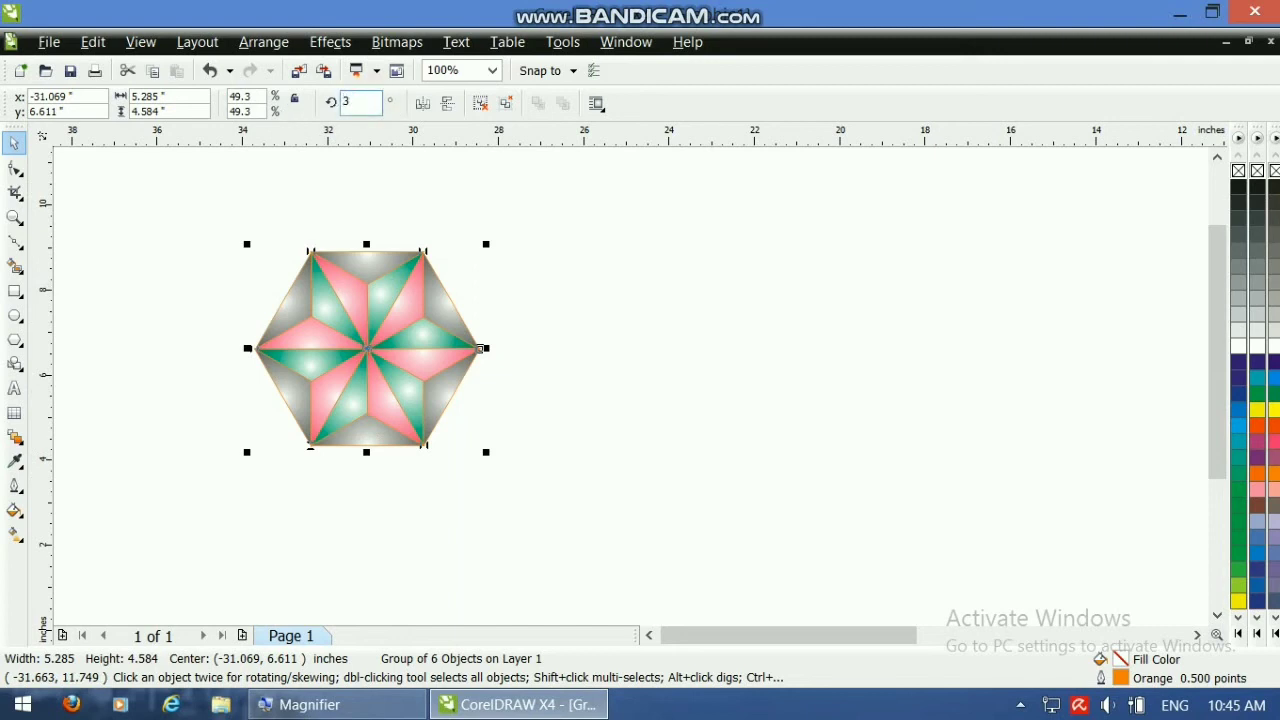
pyautogui.press('Return')
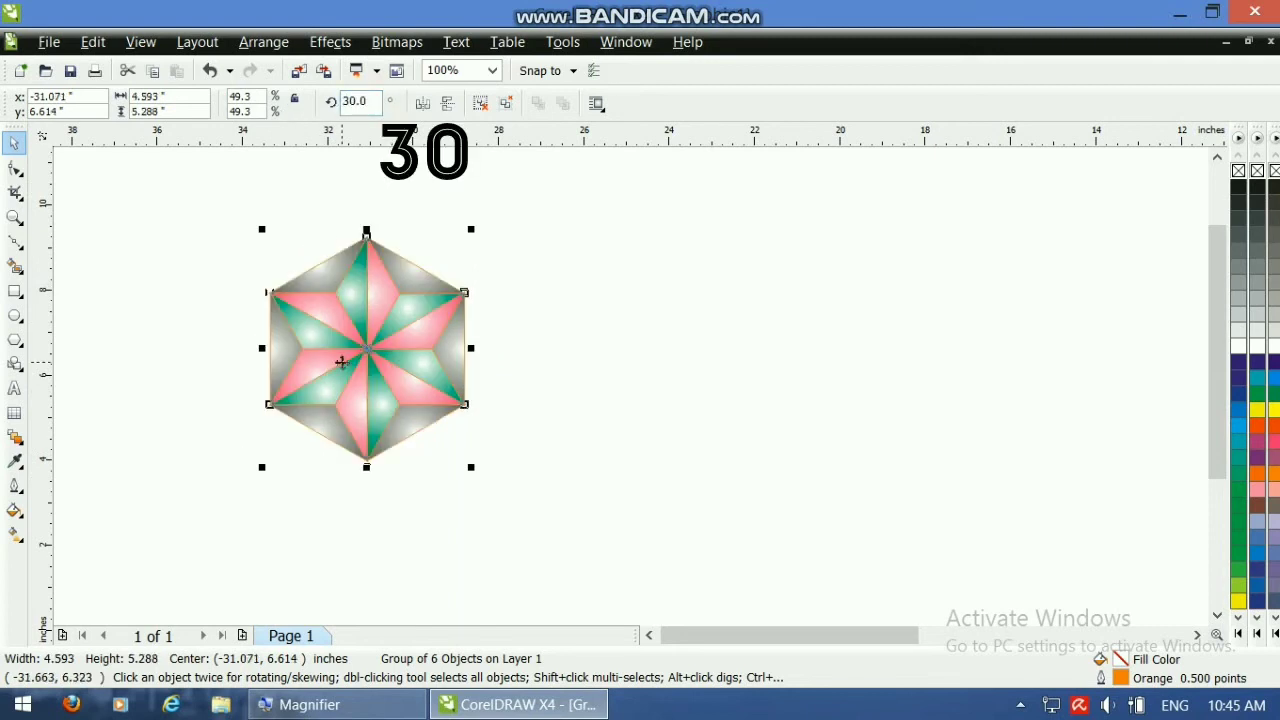
pyautogui.moveTo(471, 229); pyautogui.dragTo(278, 240)
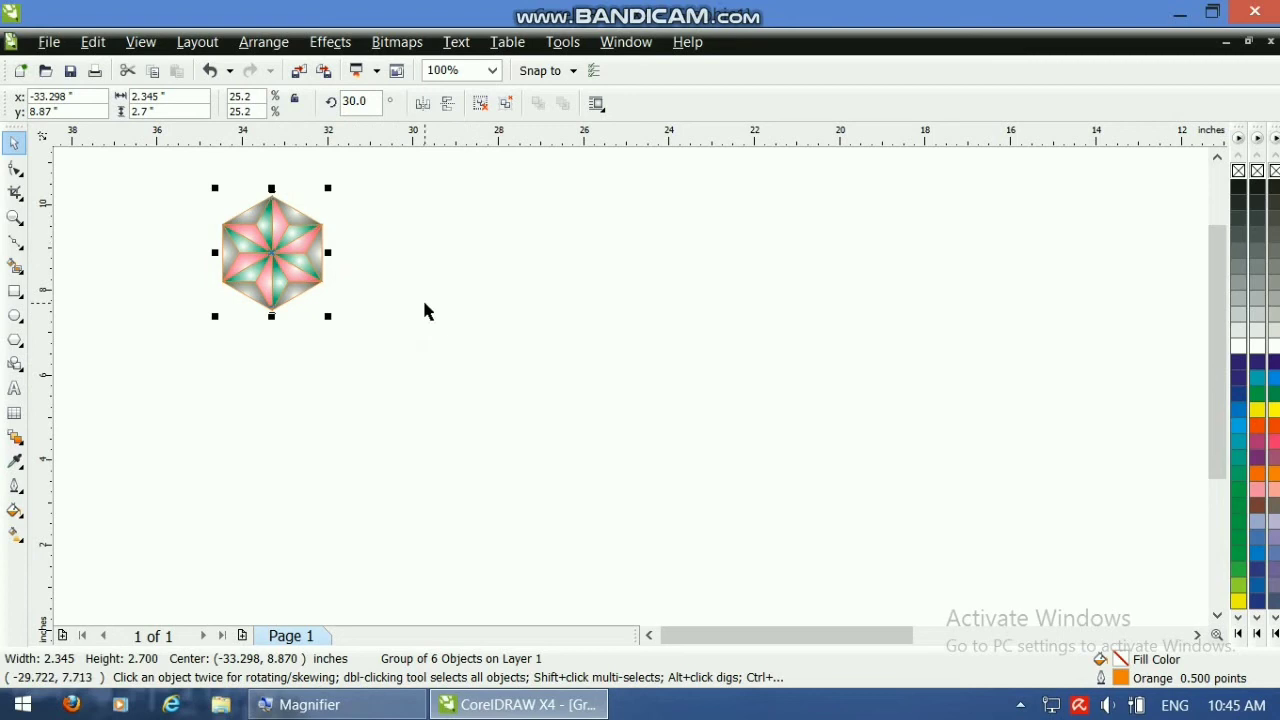
# Place a copy of the hexagon flush against its right side and repeat the duplication to form a row of eight hexagons
pyautogui.moveTo(271, 272); pyautogui.dragTo(374, 262)
pyautogui.rightClick(374, 262)
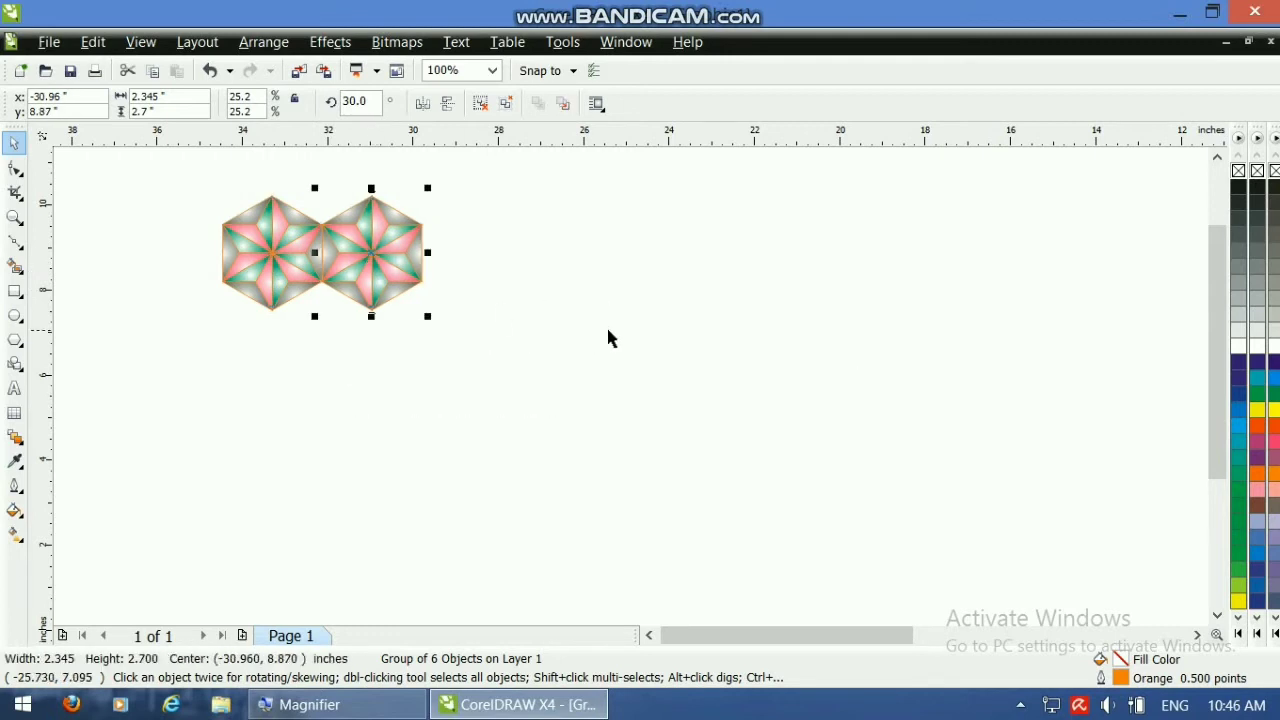
pyautogui.hotkey('ctrl', 'd')
pyautogui.hotkey('ctrl', 'd')
pyautogui.hotkey('ctrl', 'd')
pyautogui.hotkey('ctrl', 'd')
pyautogui.hotkey('ctrl', 'd')
pyautogui.hotkey('ctrl', 'd')
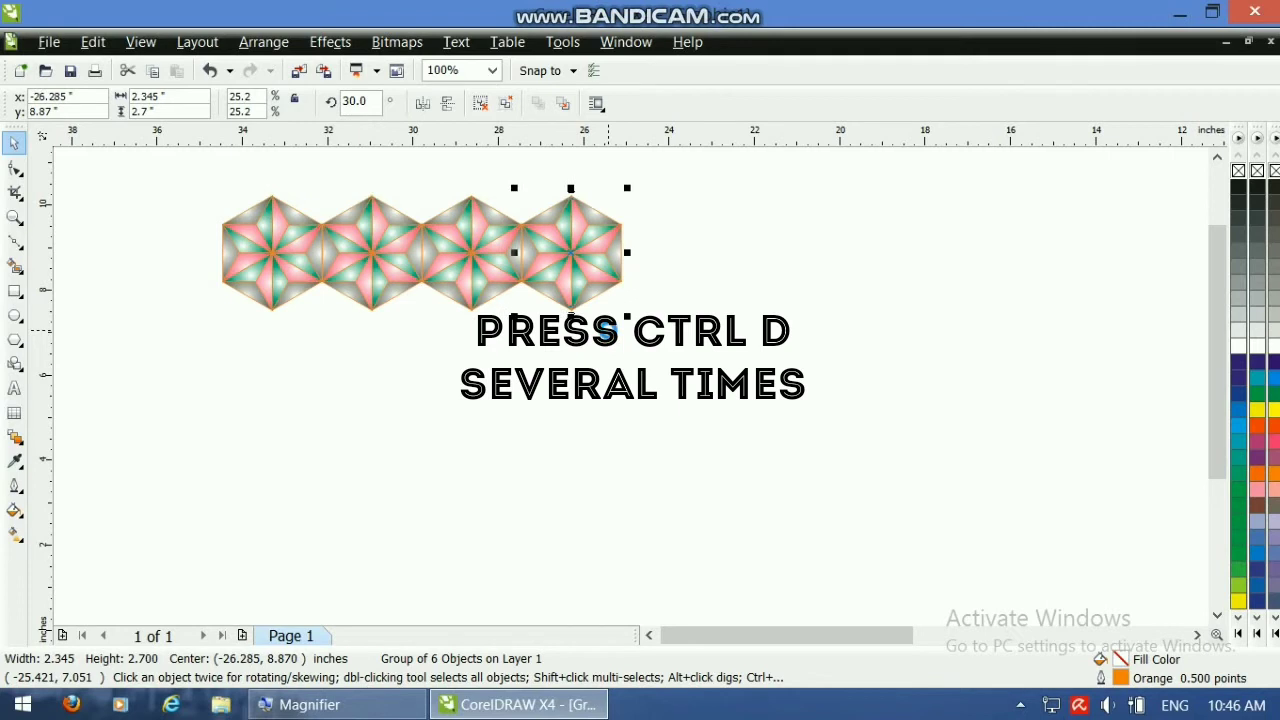
pyautogui.click(432, 380)
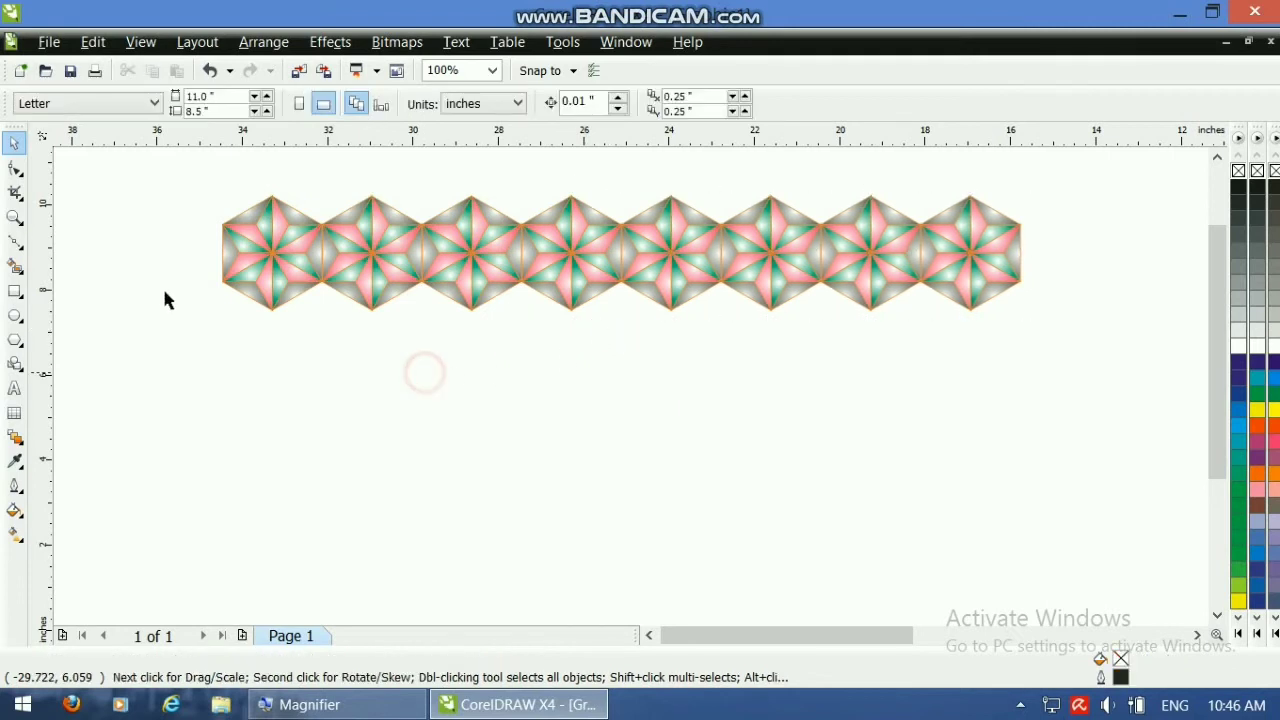
# Group the row of eight hexagons and fit a copy beneath it, offset half a hexagon to the right and nudged flush
pyautogui.moveTo(180, 172); pyautogui.dragTo(1050, 322)
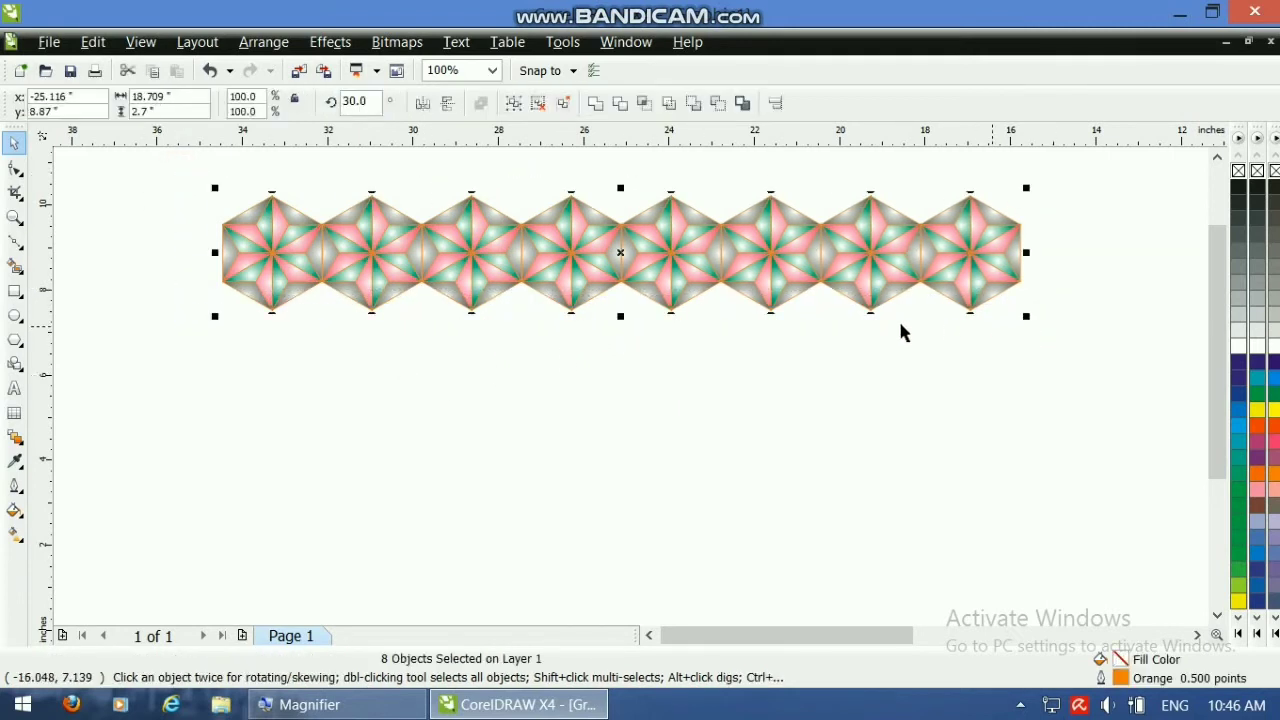
pyautogui.click(513, 104)
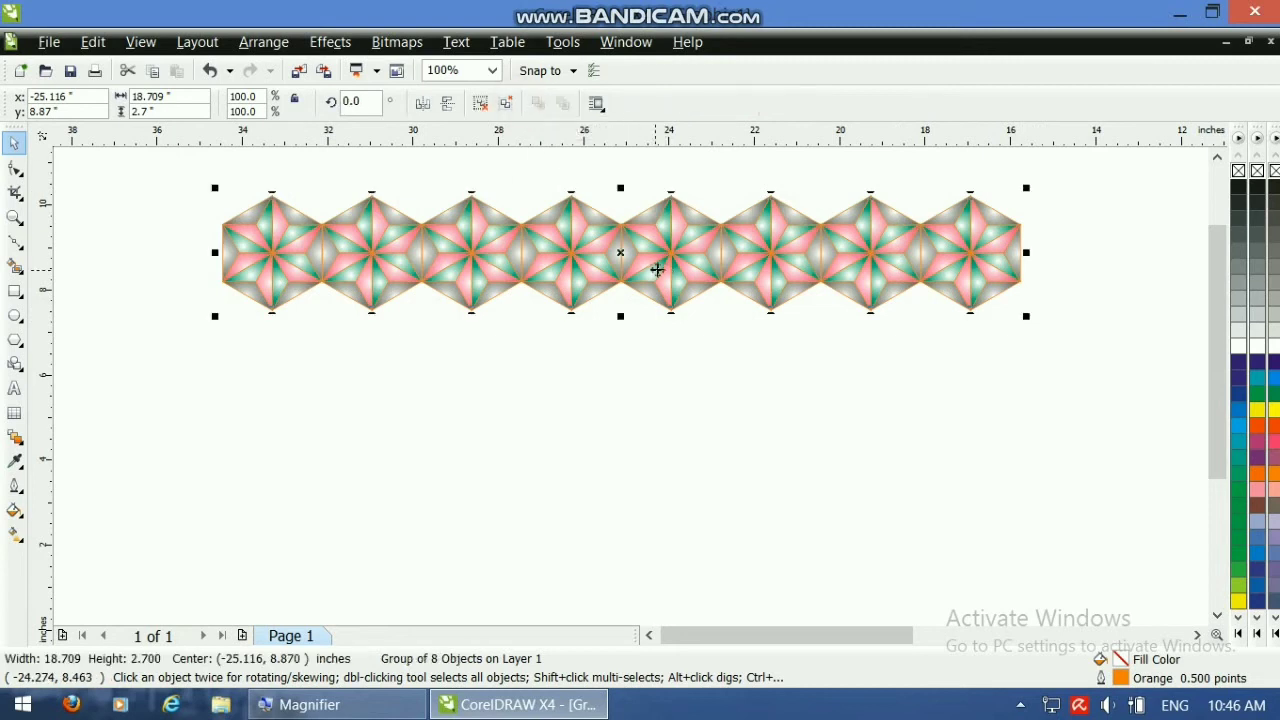
pyautogui.moveTo(665, 262); pyautogui.dragTo(709, 350)
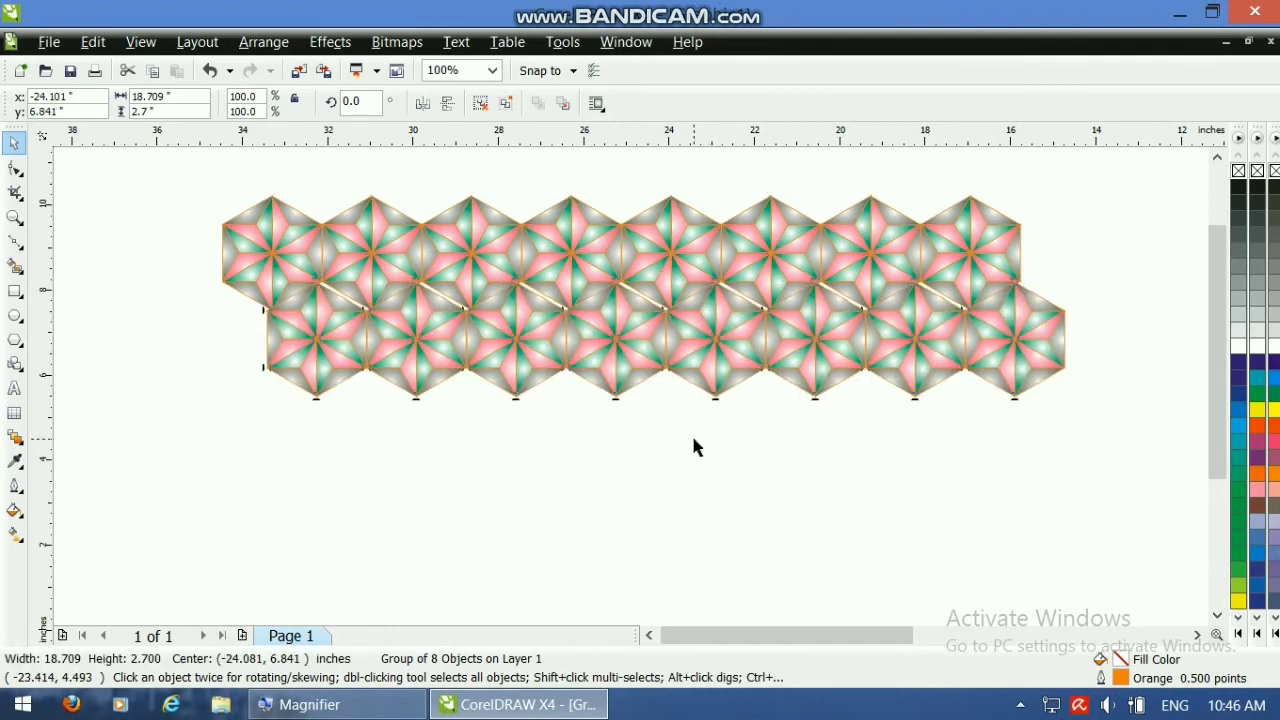
pyautogui.hotkey('ctrl', 'd')
pyautogui.press('Up')
pyautogui.press('Up')
pyautogui.press('Up')
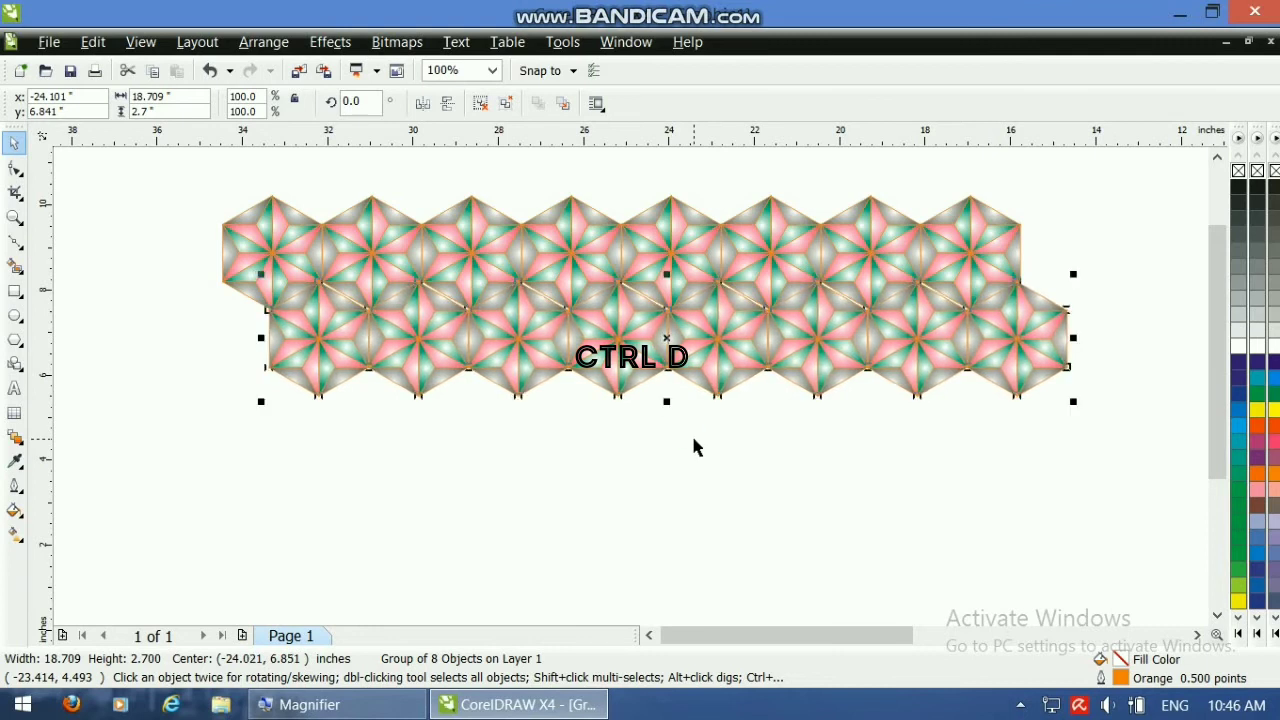
pyautogui.press('Right')
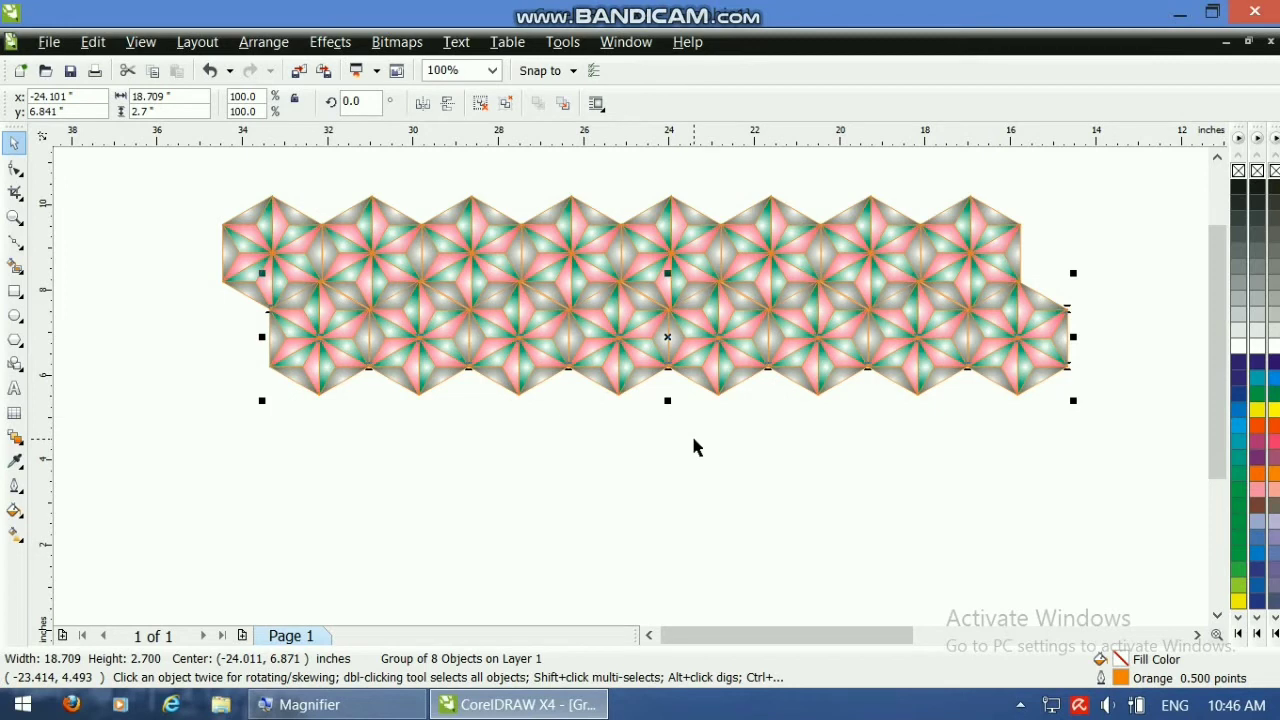
# Repeat the offset duplication of the hexagon row downward until the pattern has six interlocking rows
pyautogui.hotkey('ctrl', 'd')
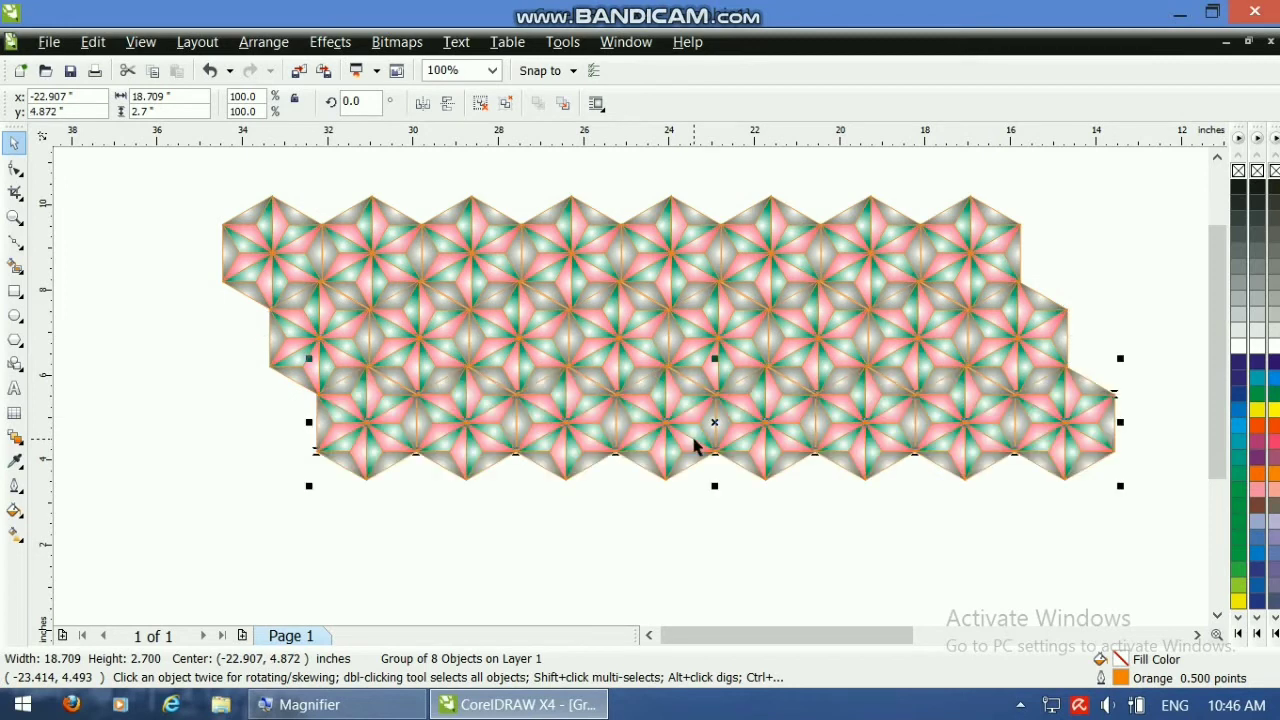
pyautogui.hotkey('ctrl', 'd')
pyautogui.hotkey('ctrl', 'd')
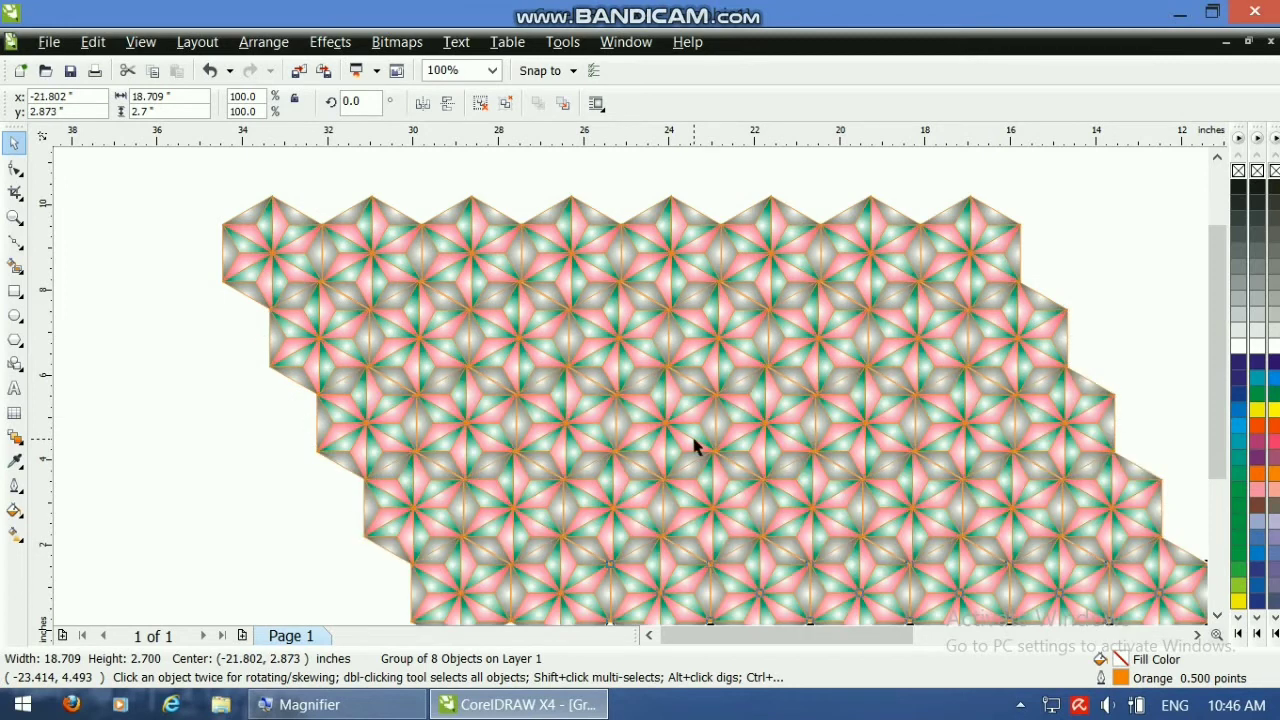
pyautogui.hotkey('ctrl', 'd')
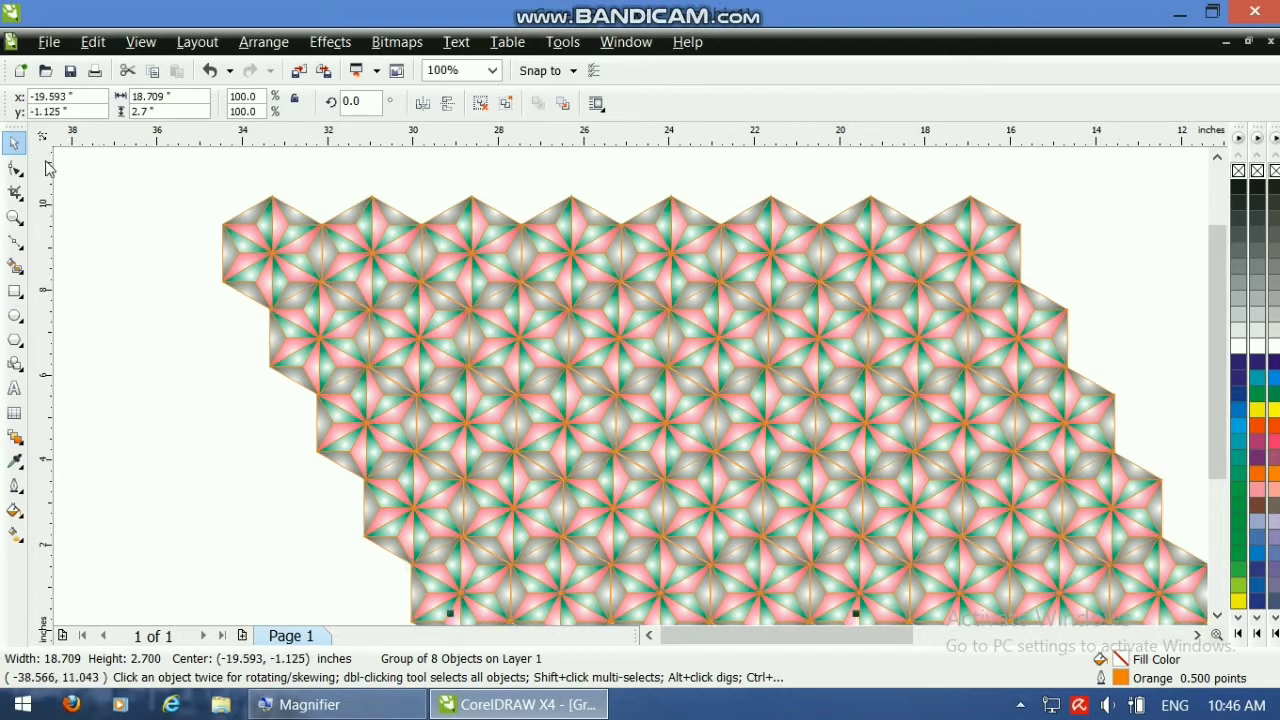
# Select all six hexagon rows and group them into a single pattern
pyautogui.moveTo(174, 168)
pyautogui.mouseDown()
pyautogui.moveTo(684, 547)
pyautogui.moveTo(1010, 675)
pyautogui.moveTo(1024, 616)
pyautogui.mouseUp()
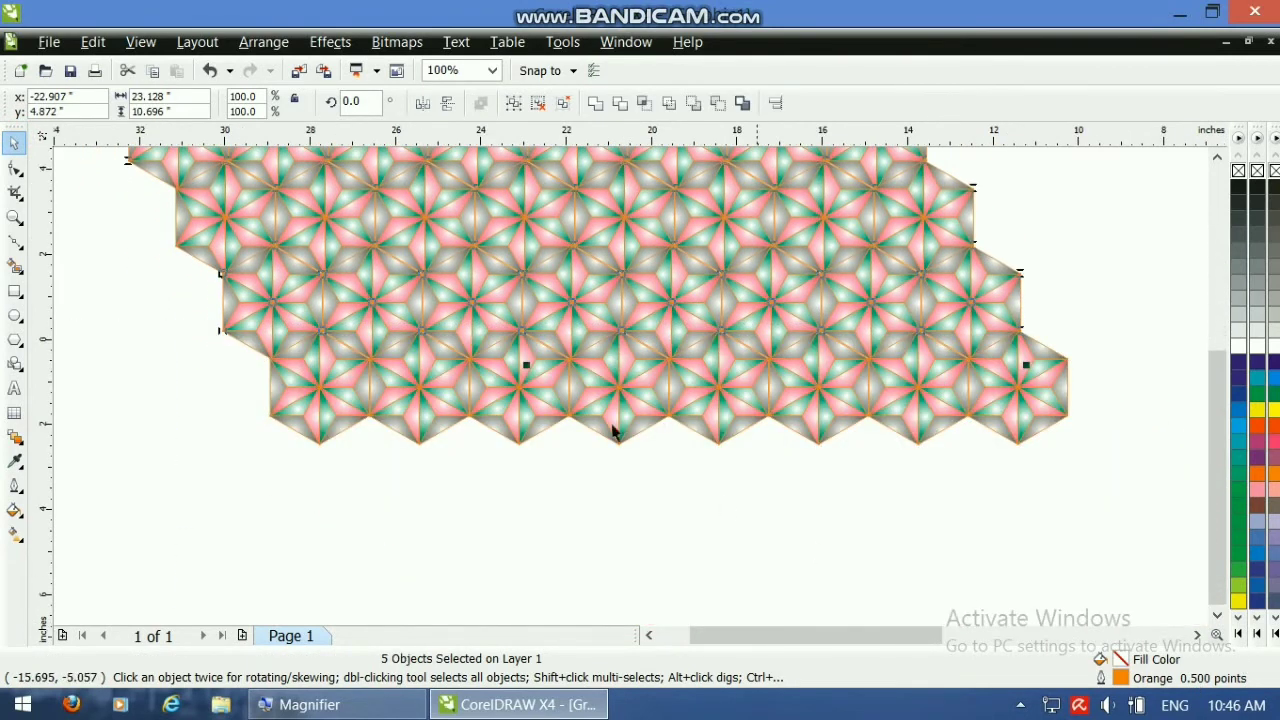
pyautogui.moveTo(1216, 415); pyautogui.dragTo(1218, 340)
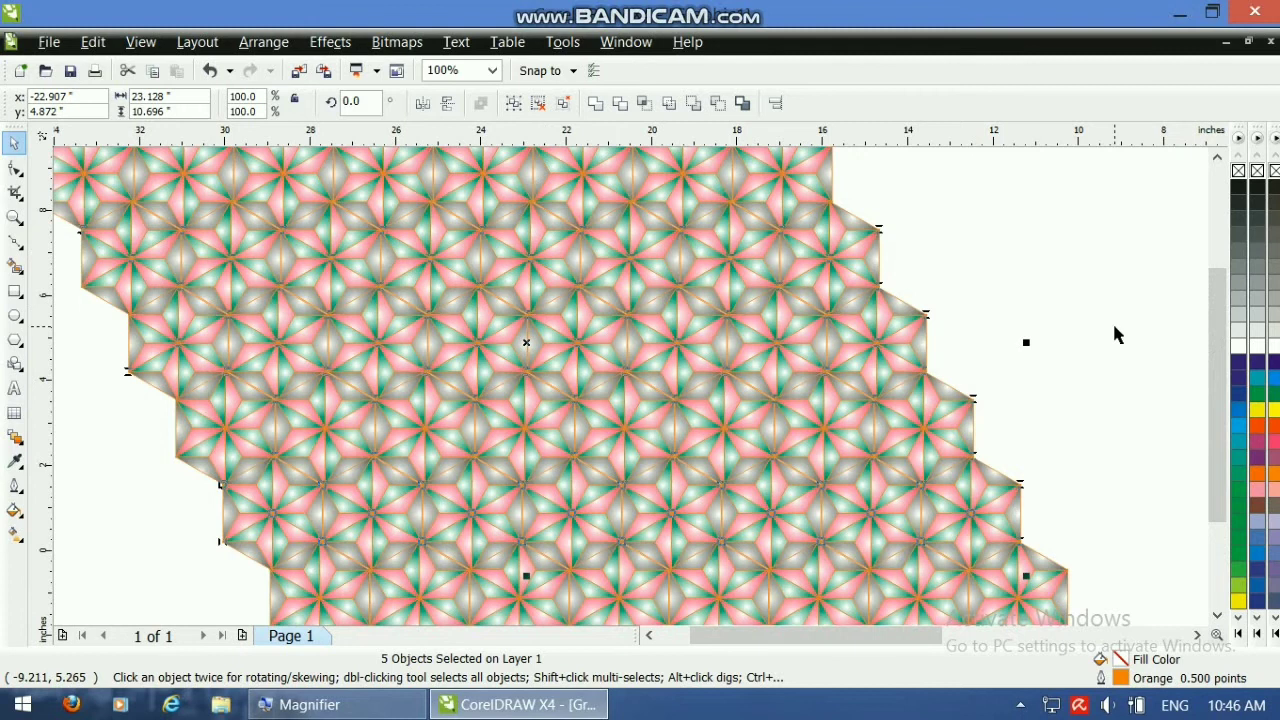
pyautogui.scroll(1, 1114, 332)
pyautogui.scroll(-4, 631, 394)
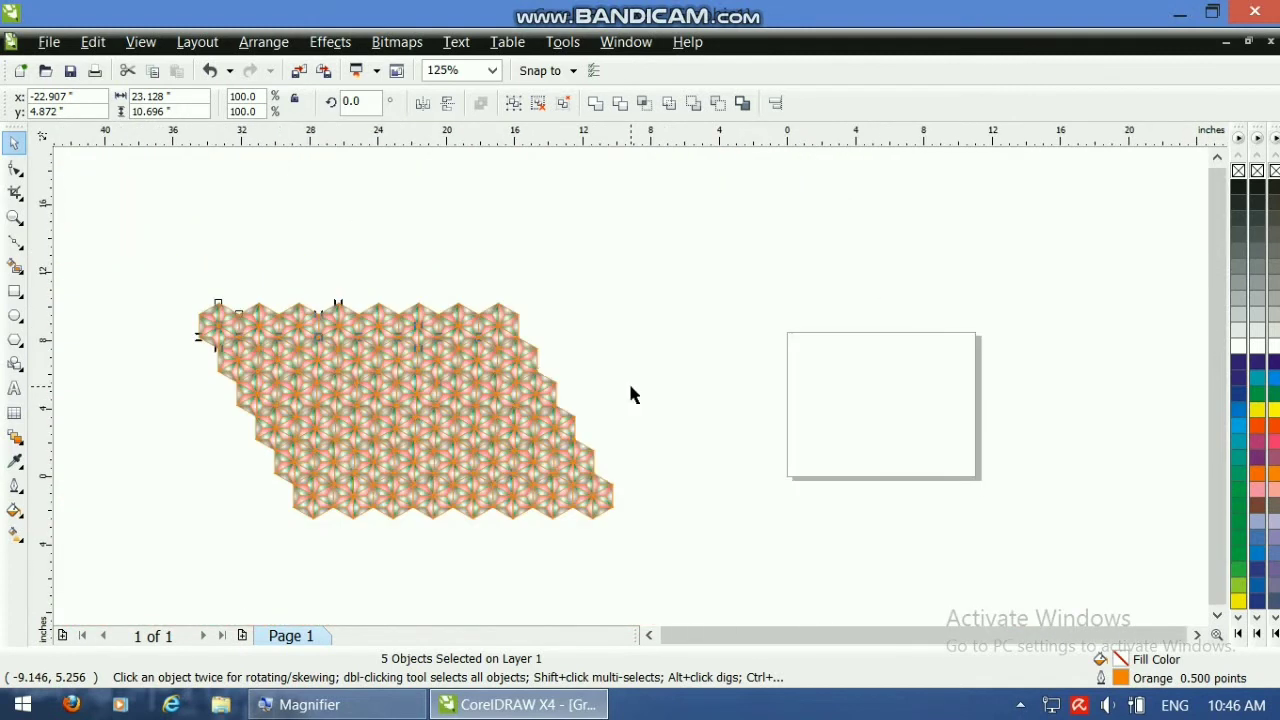
pyautogui.moveTo(126, 248); pyautogui.dragTo(664, 596)
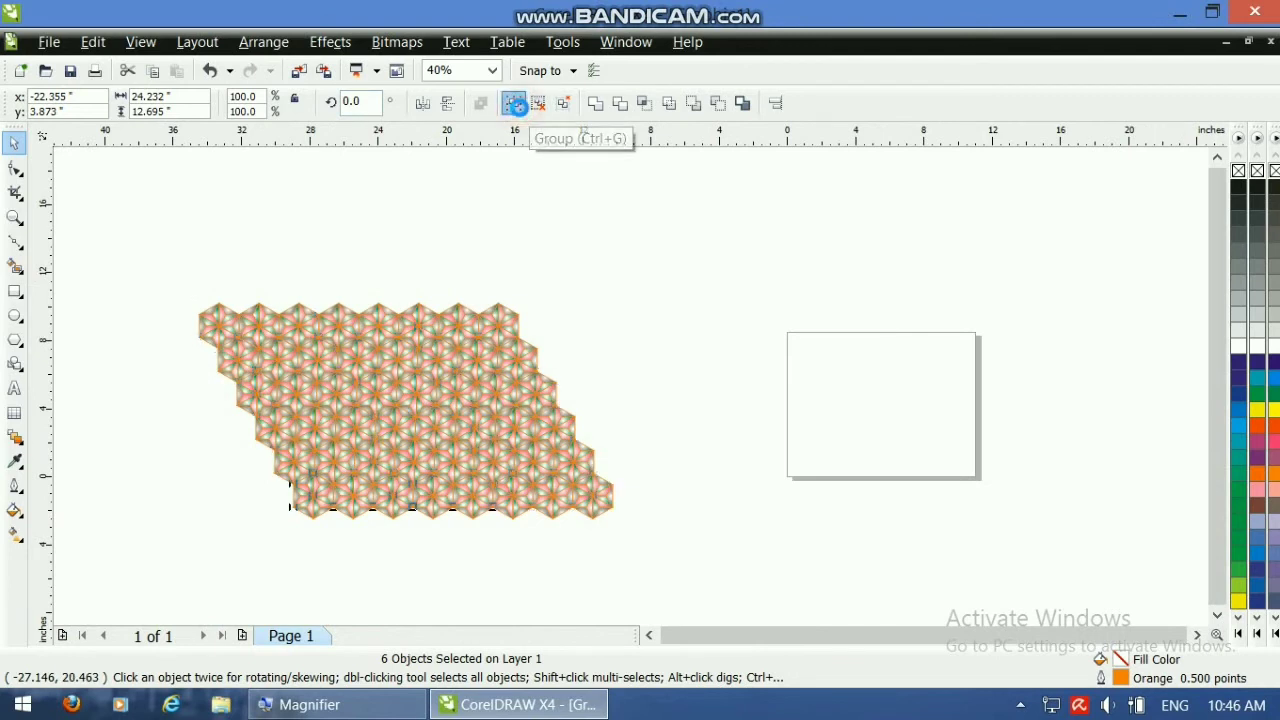
pyautogui.click(519, 108)
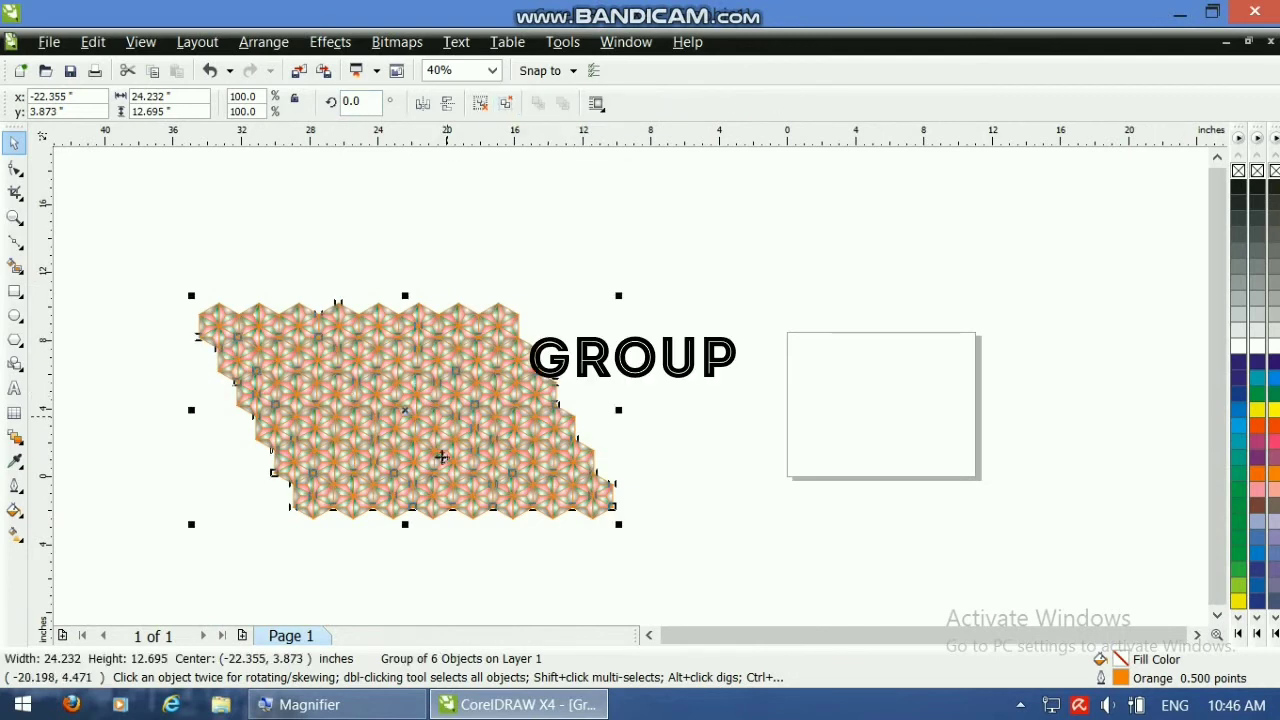
pyautogui.scroll(2, 630, 395)
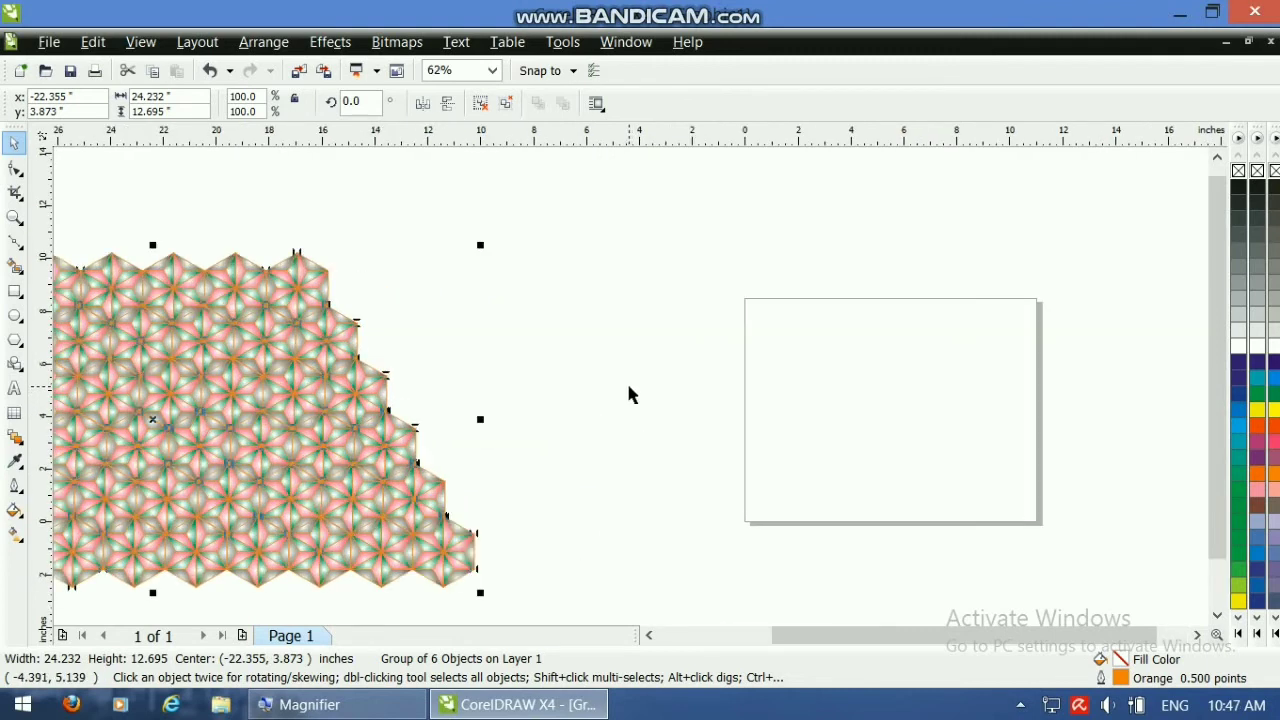
pyautogui.scroll(2, 628, 393)
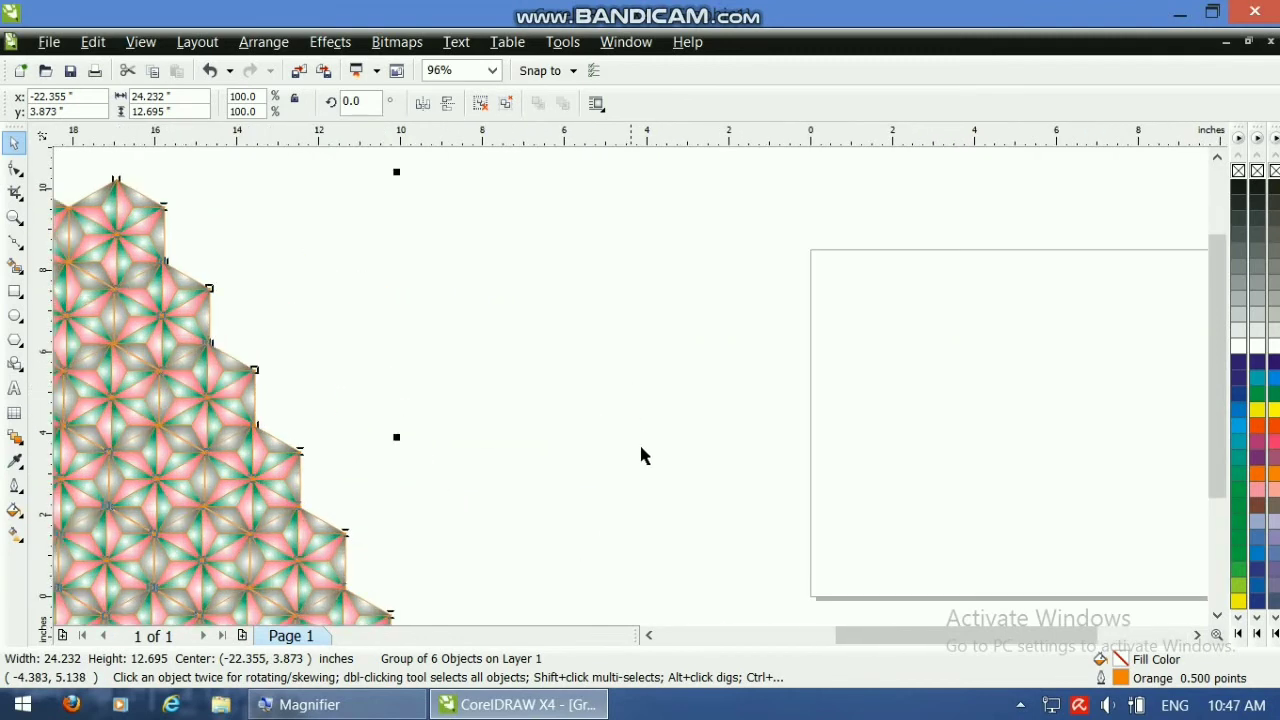
pyautogui.click(651, 637)
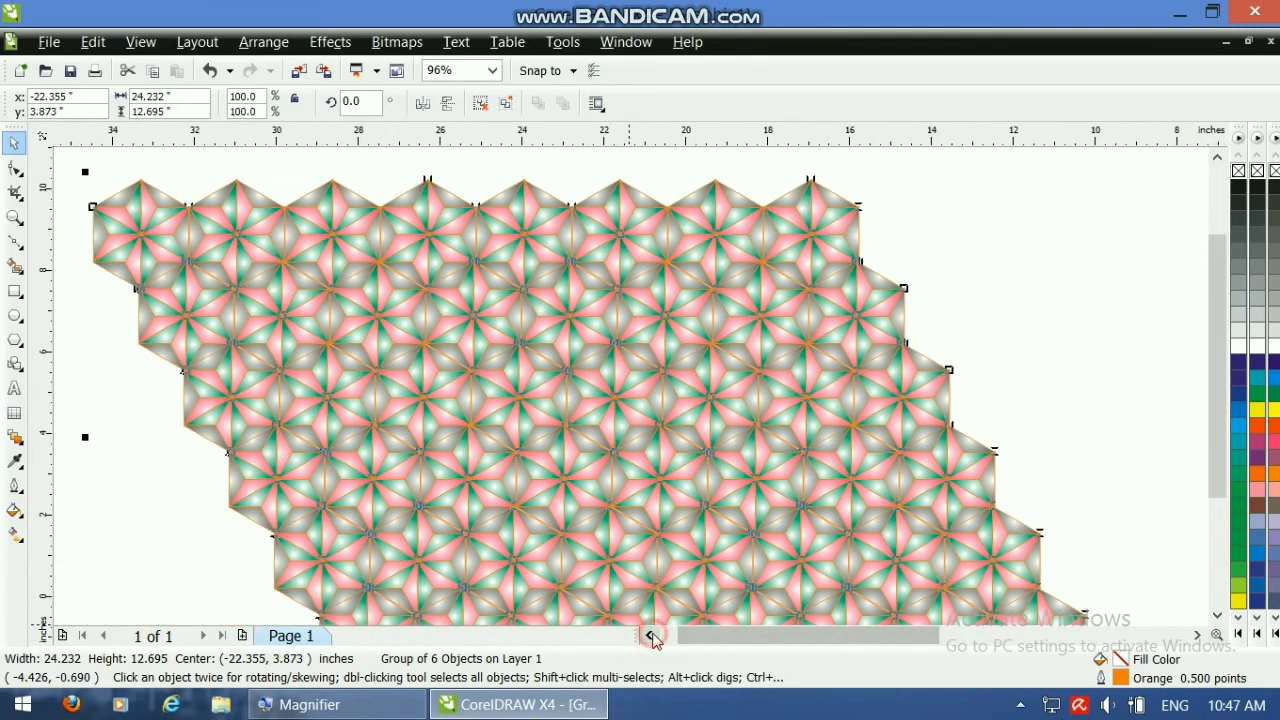
# Draw a rectangle about 15 by 7.1 inches over the interior of the grouped hexagon pattern
pyautogui.click(651, 637)
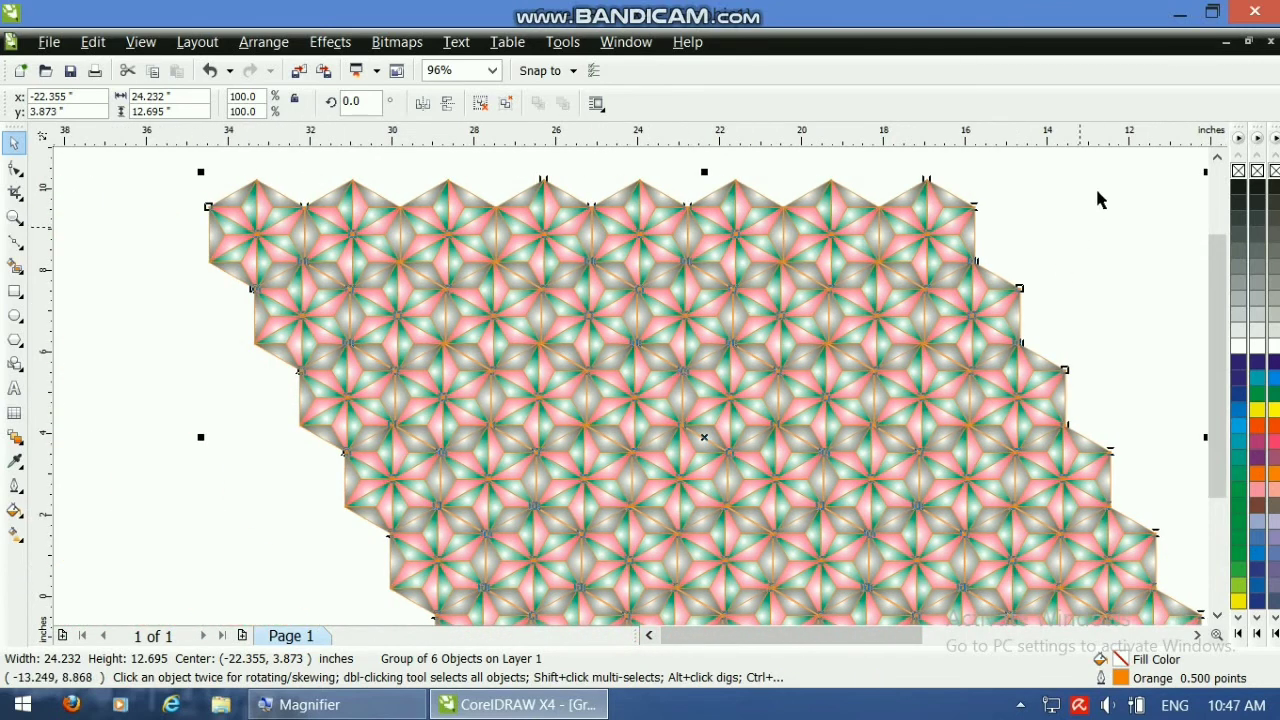
pyautogui.click(1217, 157)
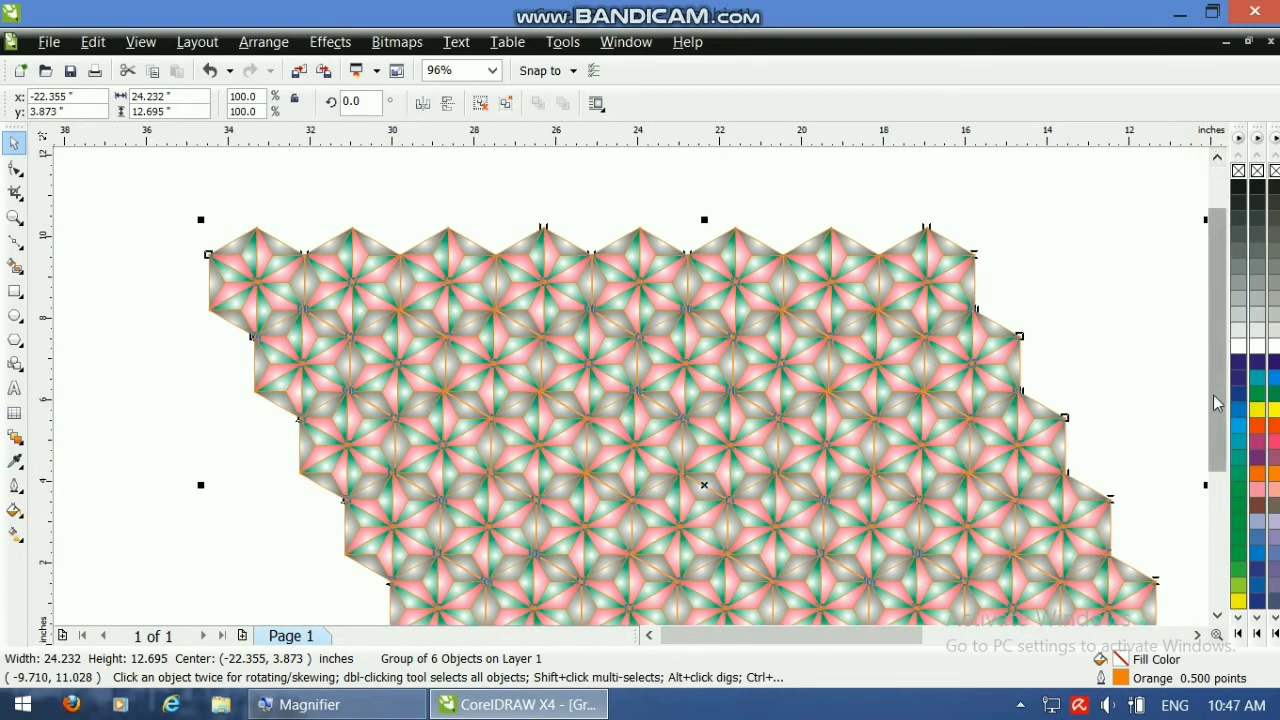
pyautogui.click(1217, 618)
pyautogui.click(1217, 618)
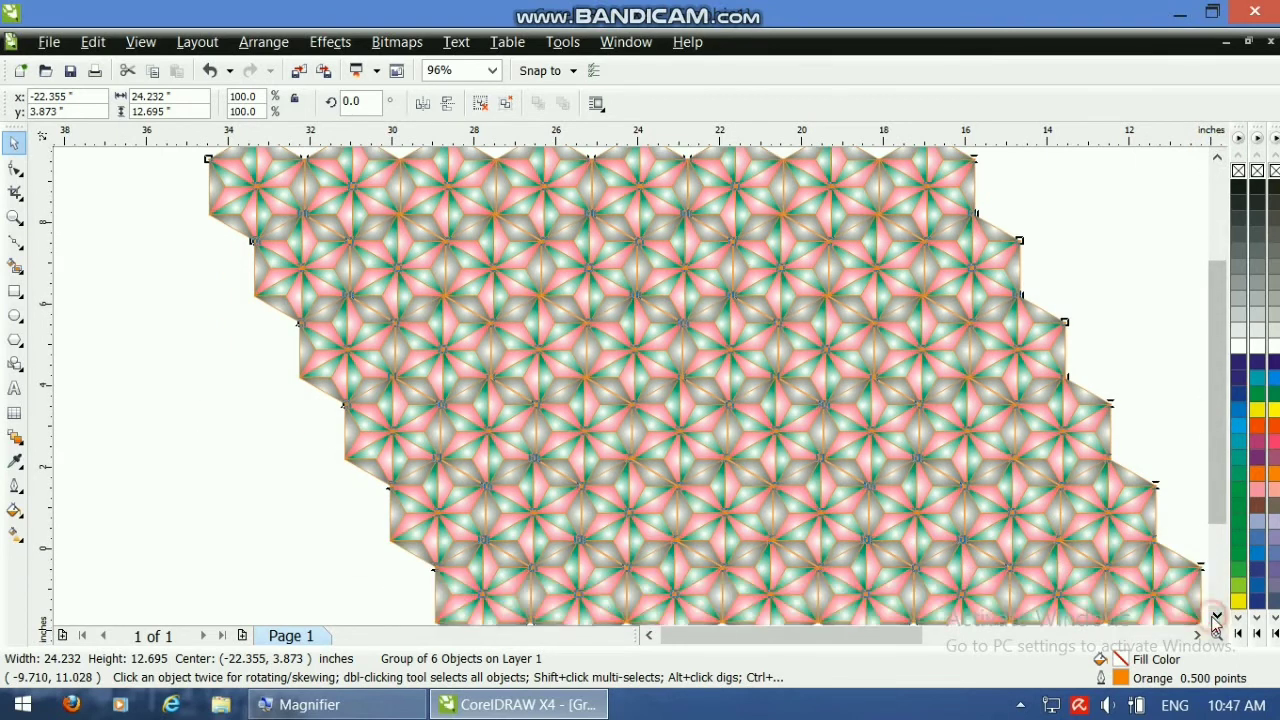
pyautogui.click(15, 291)
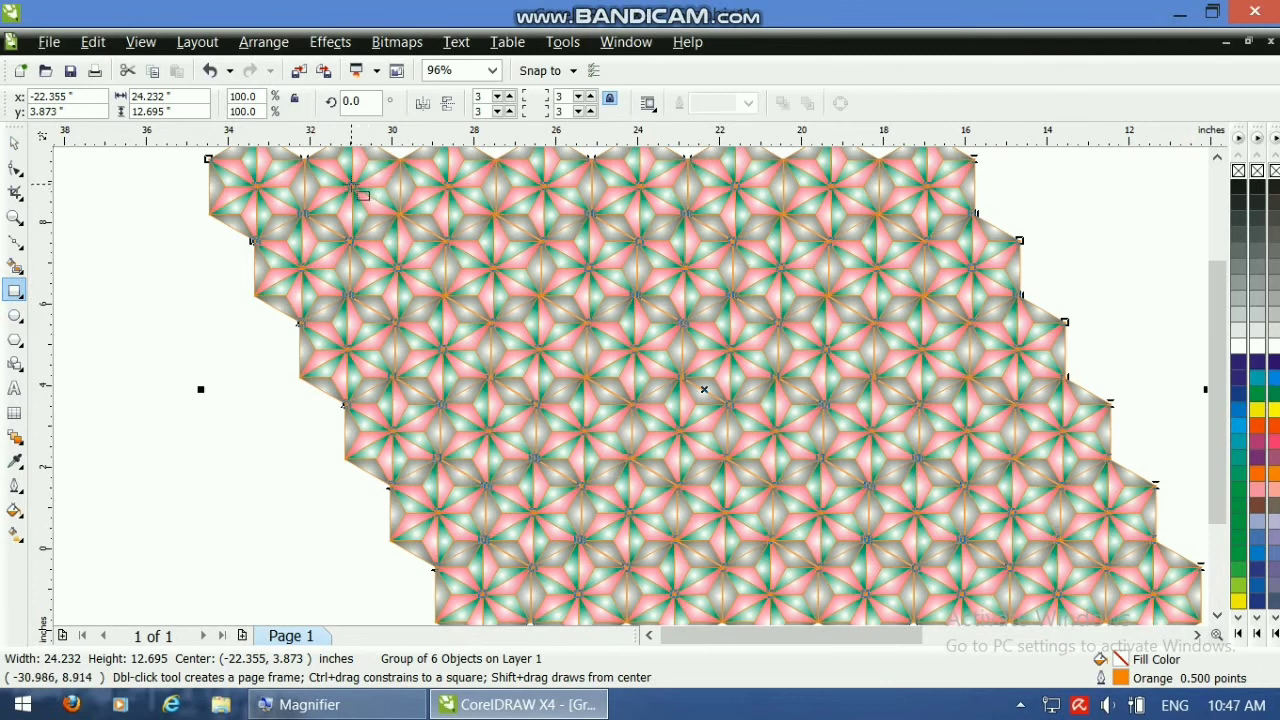
pyautogui.moveTo(352, 185); pyautogui.dragTo(977, 478)
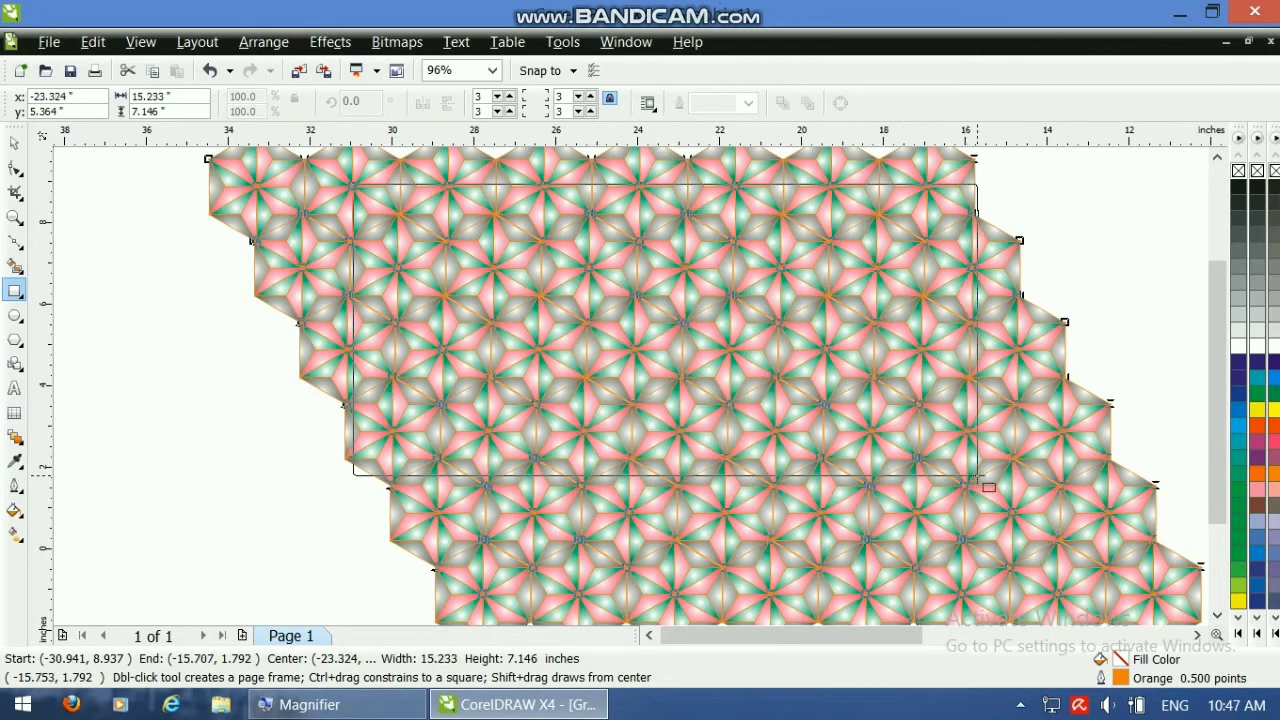
pyautogui.moveTo(977, 478); pyautogui.dragTo(968, 478)
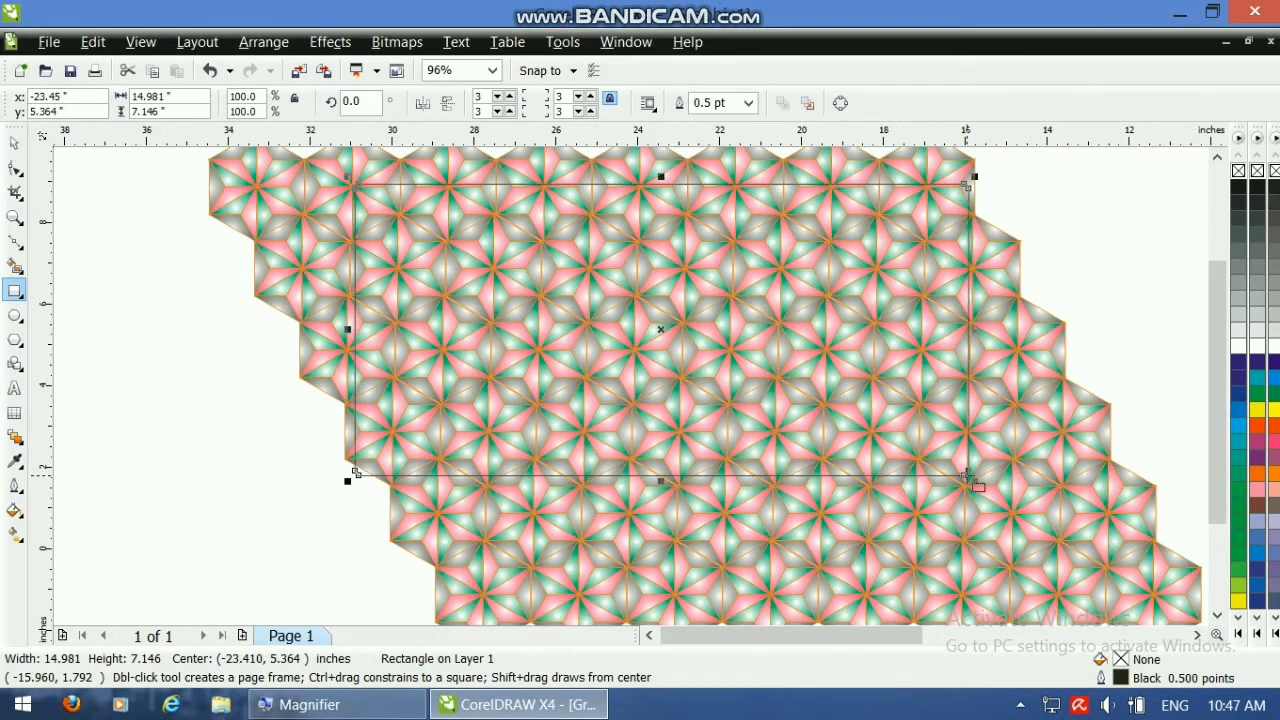
# Nudge the rectangle about 0.16 inches to the right over the pattern
pyautogui.press('Right')
pyautogui.press('Right')
pyautogui.press('Right')
pyautogui.press('Right')
pyautogui.press('Right')
pyautogui.press('Right')
pyautogui.press('Right')
pyautogui.press('Right')
pyautogui.press('Right')
pyautogui.press('Right')
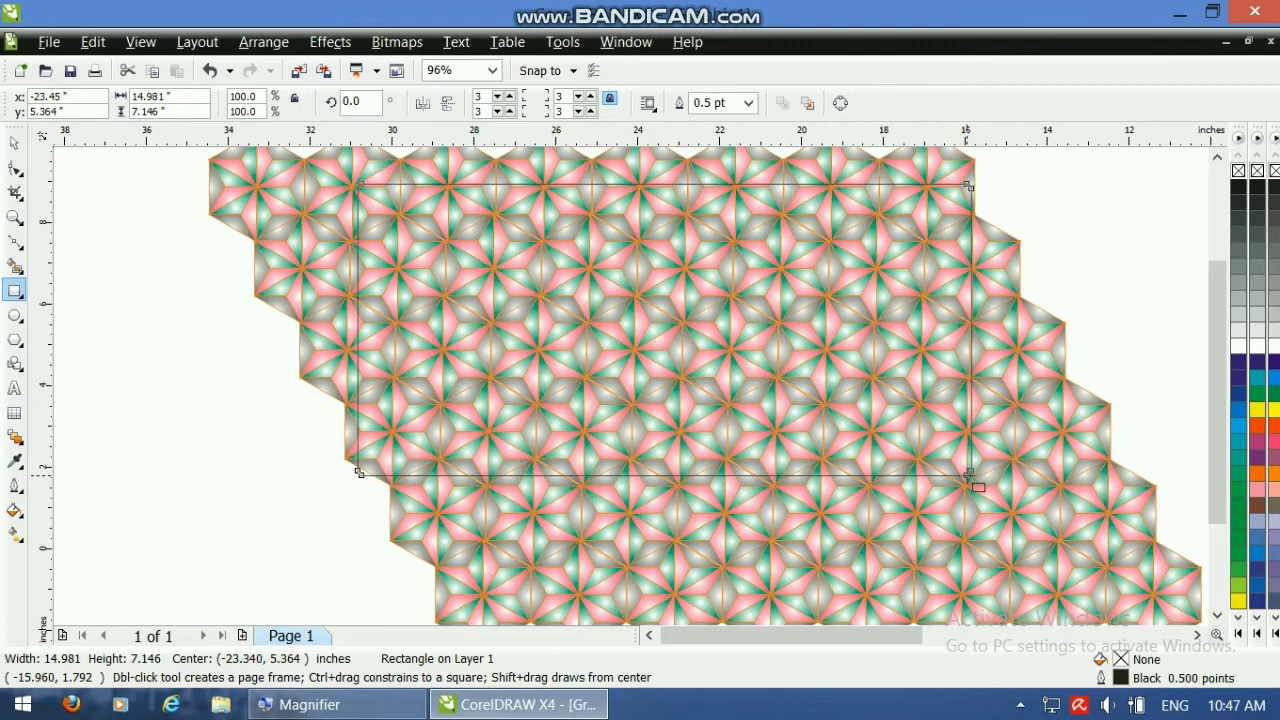
pyautogui.press('Right')
pyautogui.press('Right')
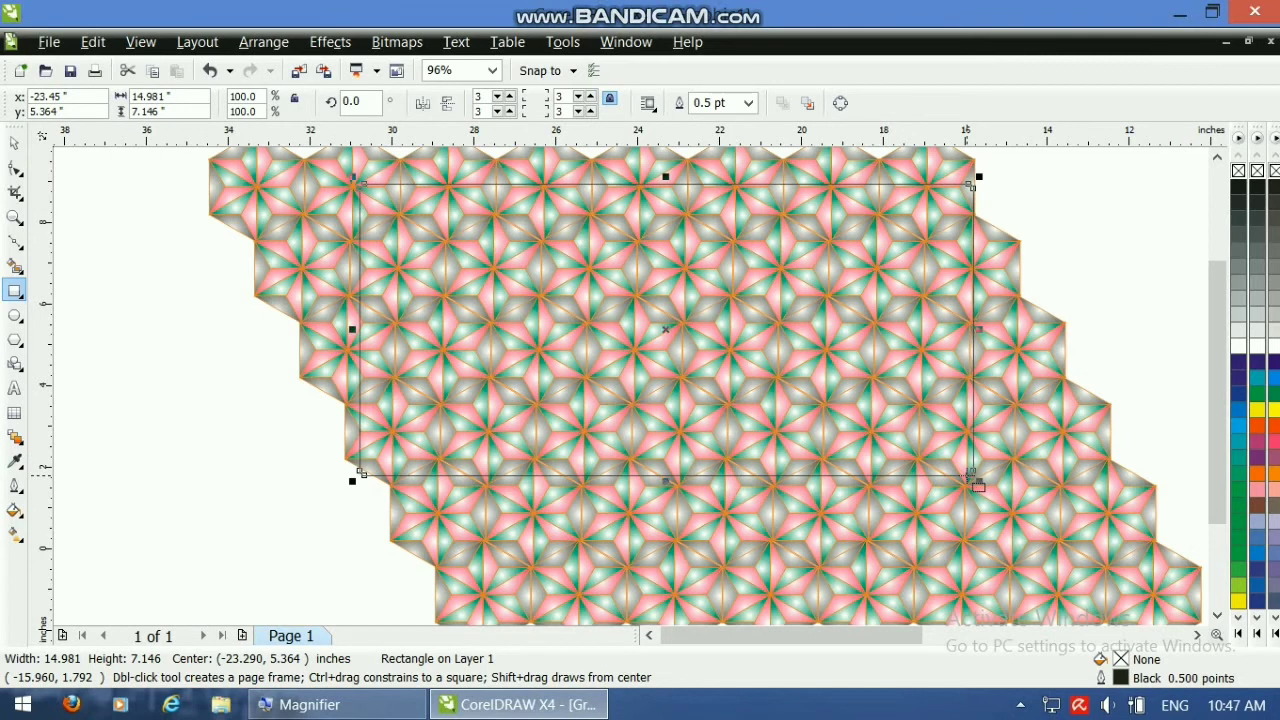
# Intersect the rectangle with the grouped hexagon pattern and delete the original pattern
pyautogui.click(14, 143)
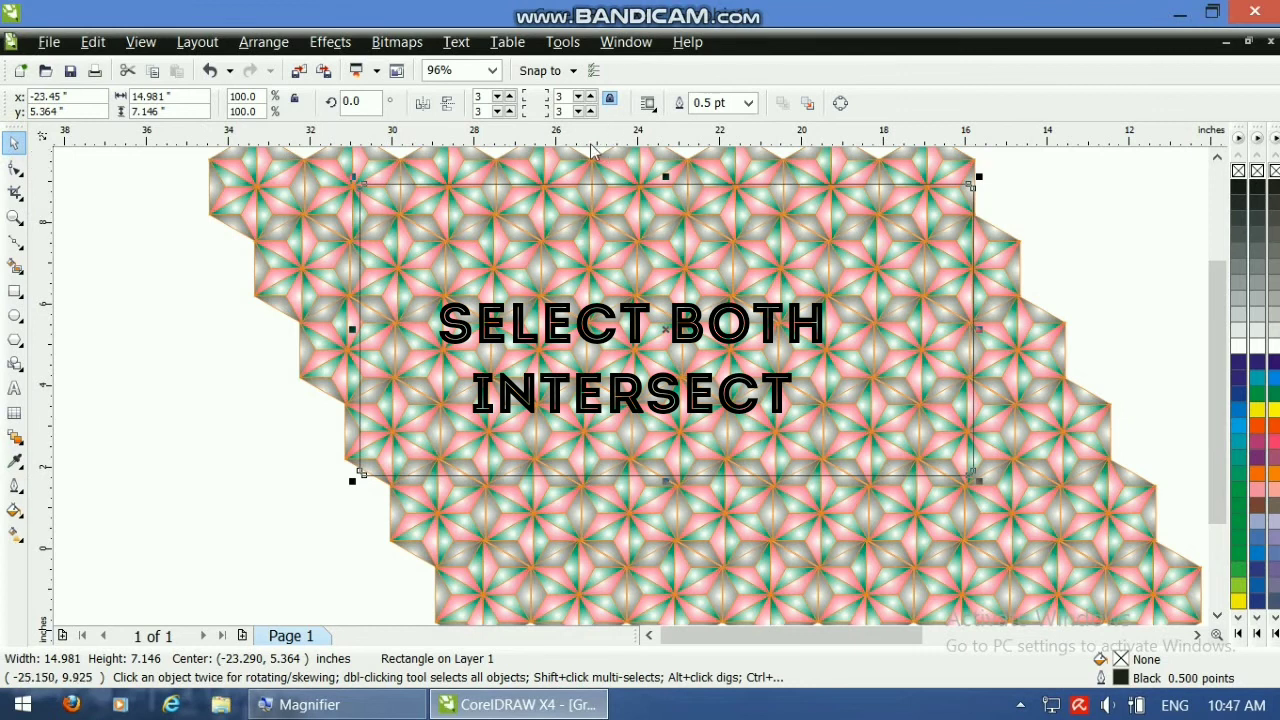
pyautogui.keyDown('shift'); pyautogui.click(276, 224); pyautogui.keyUp('shift')
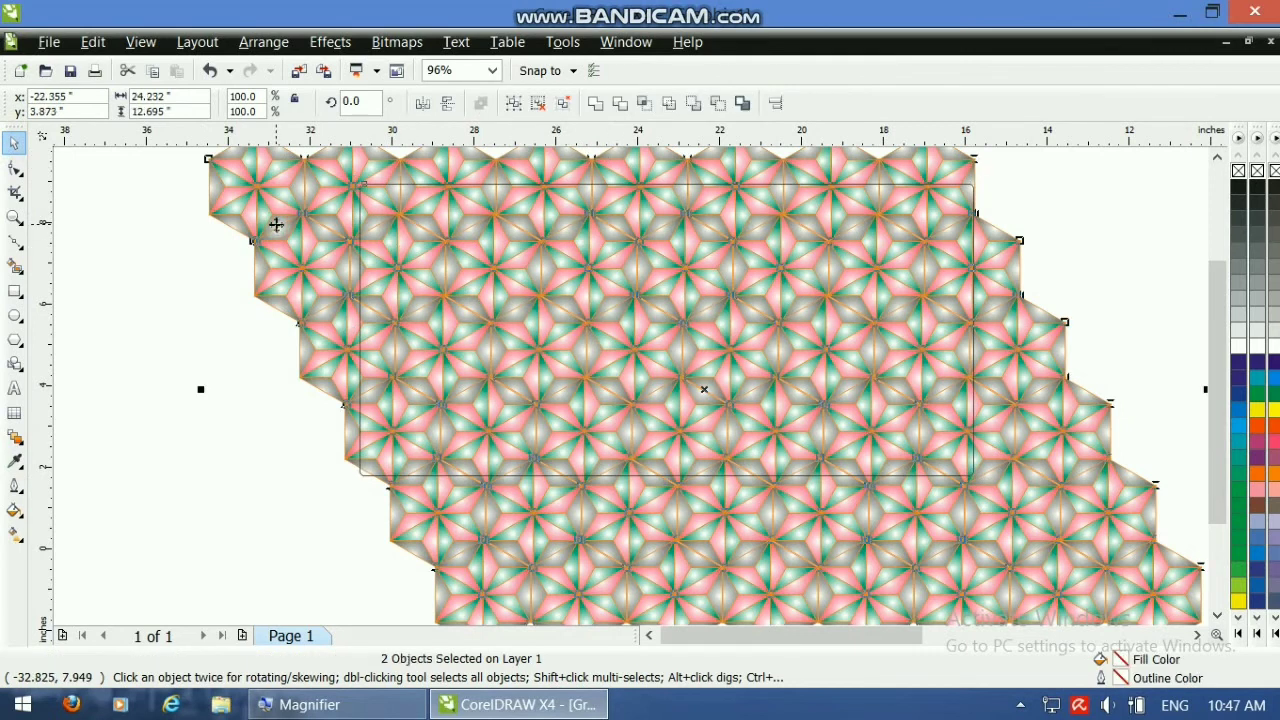
pyautogui.click(645, 101)
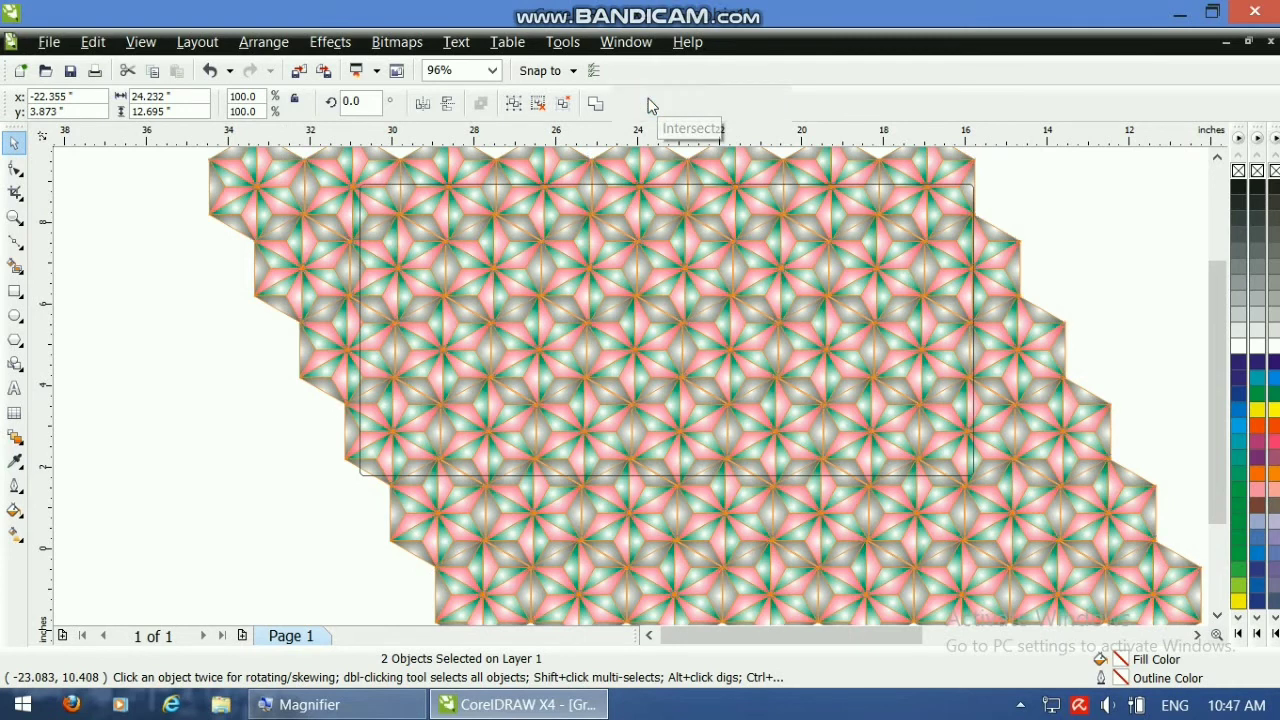
pyautogui.click(120, 278)
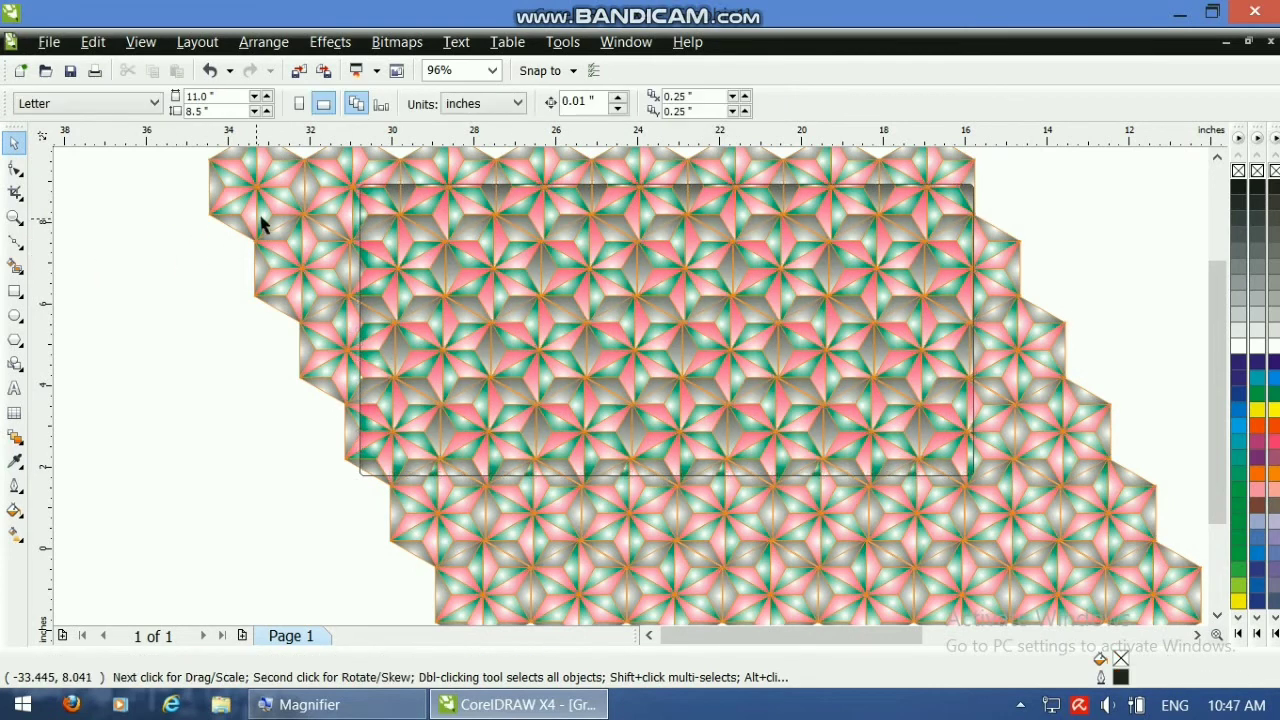
pyautogui.click(263, 217)
pyautogui.press('Delete')
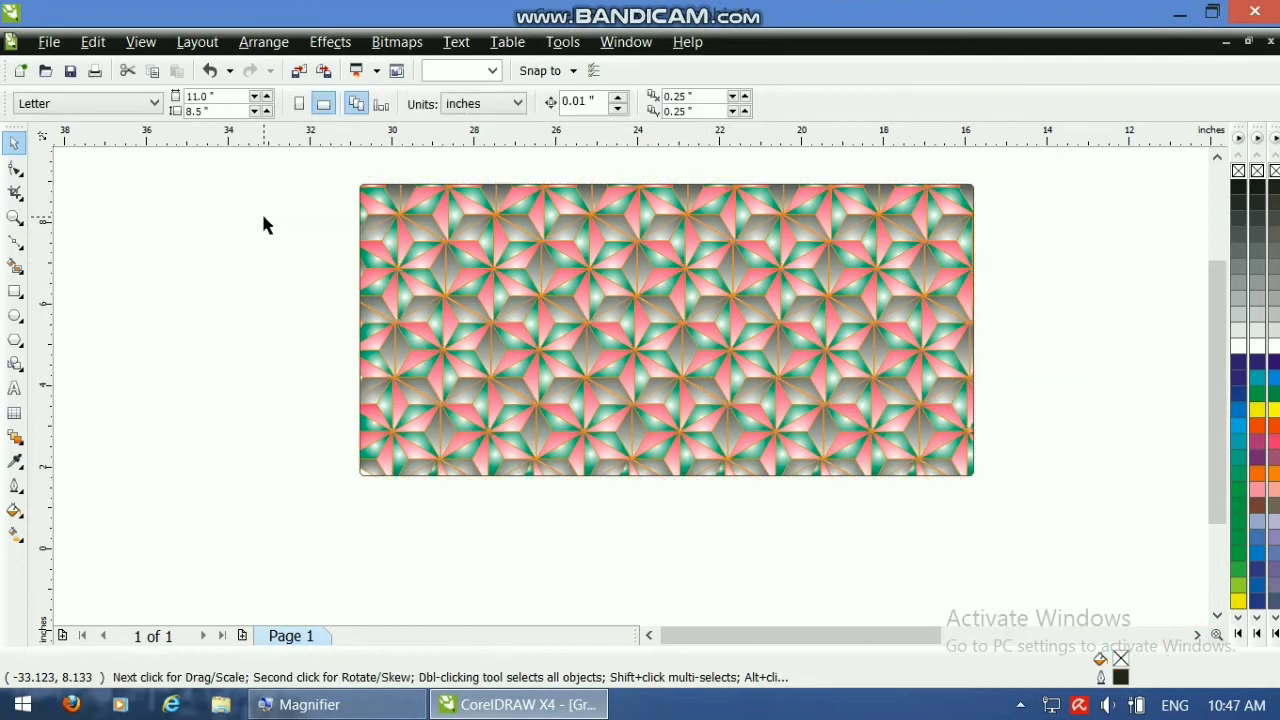
# Select the cropped pattern together with its rectangle, move them slightly down and left, and make their outlines white
pyautogui.click(254, 317)
pyautogui.moveTo(306, 173); pyautogui.dragTo(986, 490)
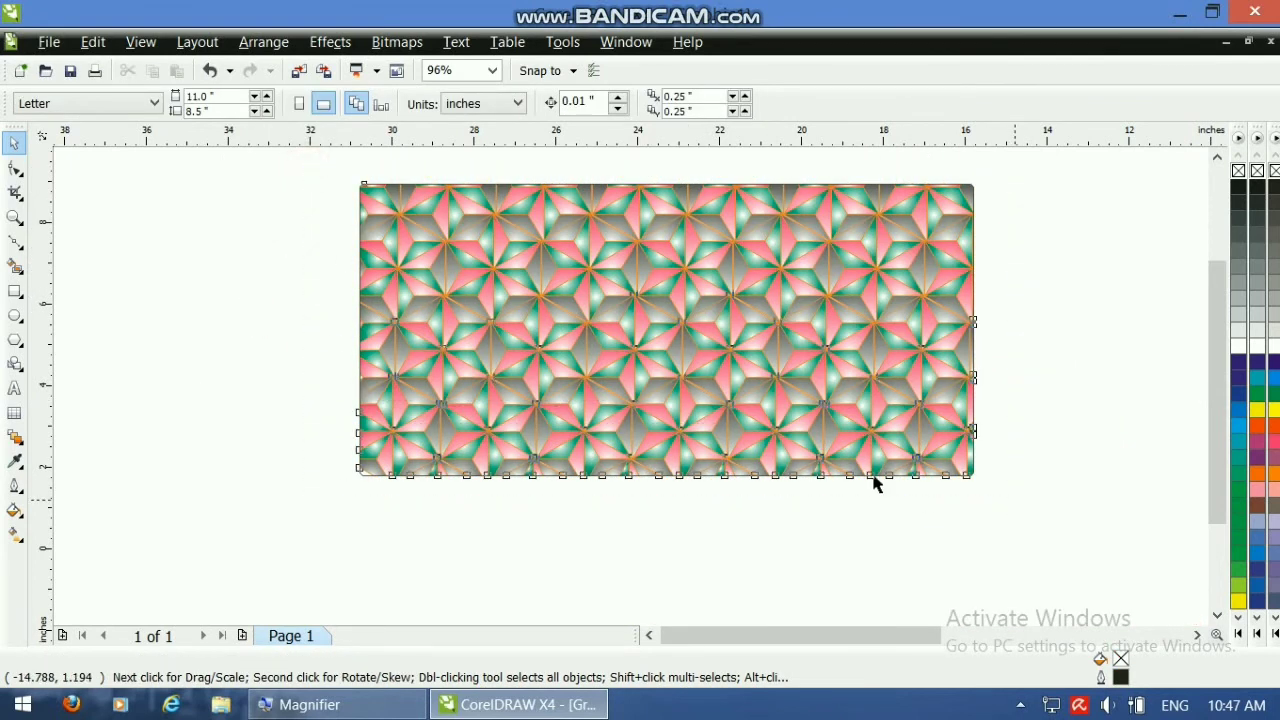
pyautogui.moveTo(638, 332); pyautogui.dragTo(572, 368)
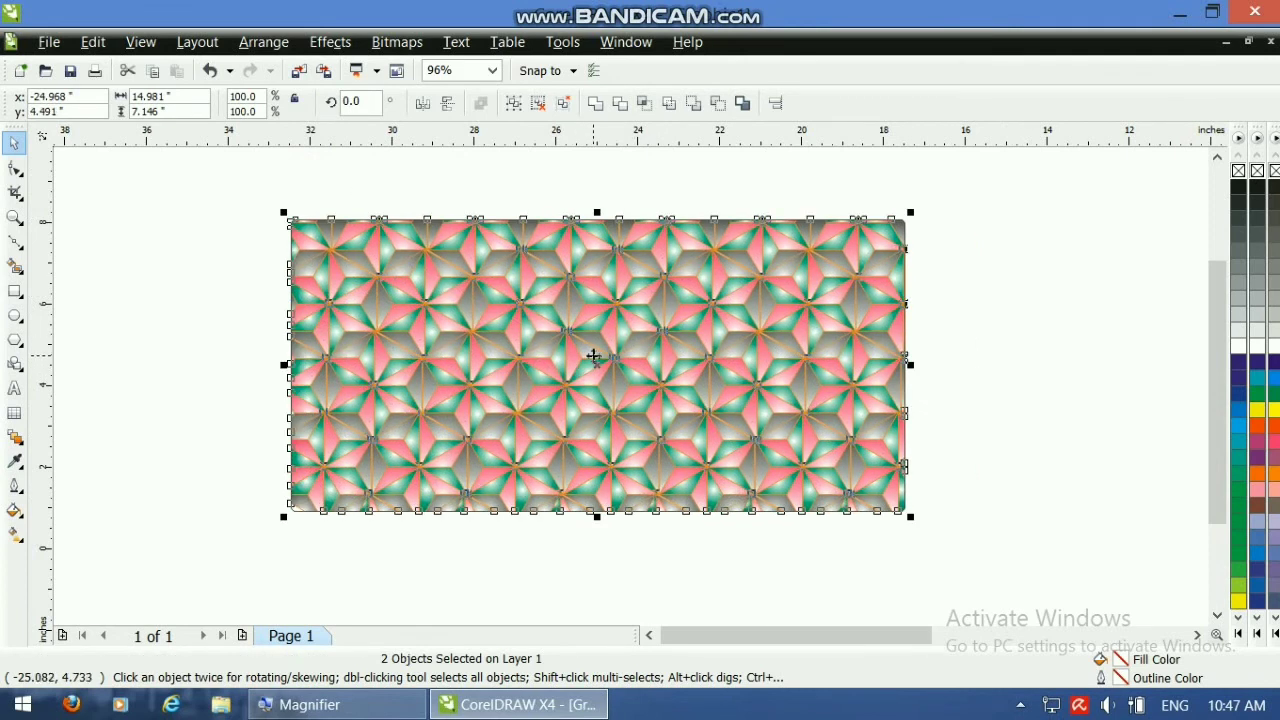
pyautogui.rightClick(1257, 345)
pyautogui.click(1048, 333)
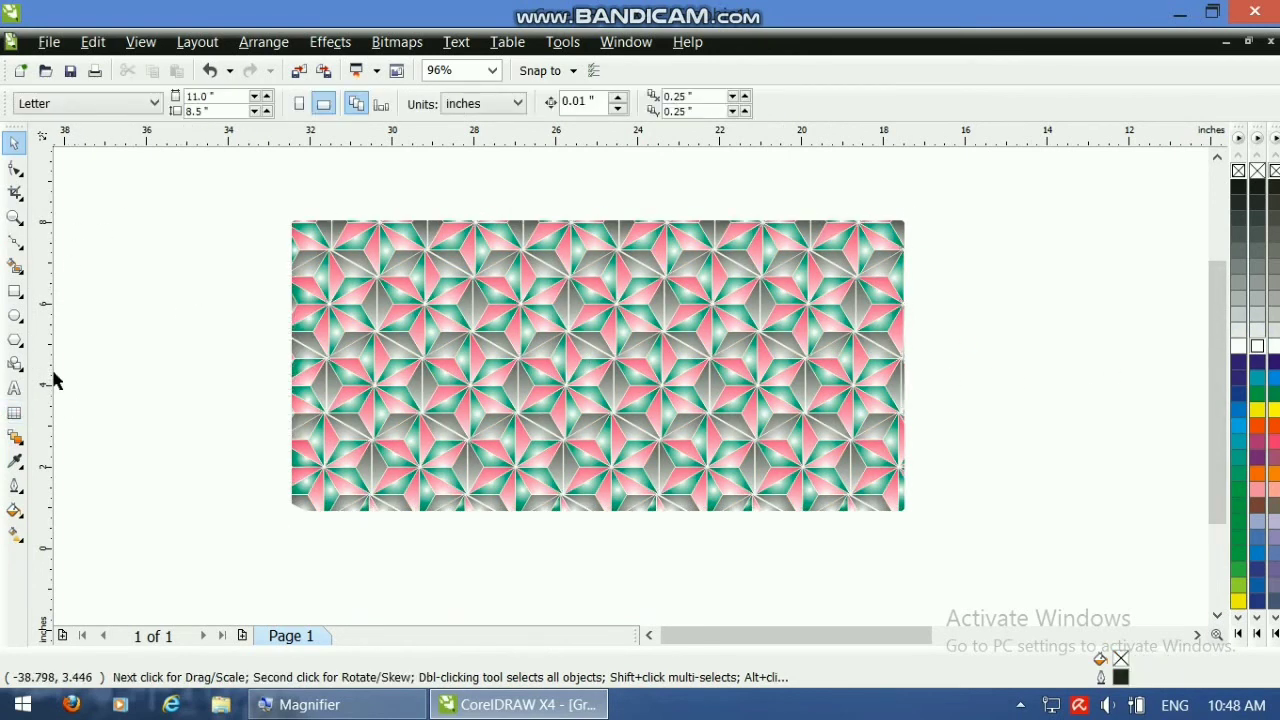
# Draw an ellipse around the cropped pattern and adjust its upper and lower edges to about 21.3 by 11.5 inches
pyautogui.click(14, 315)
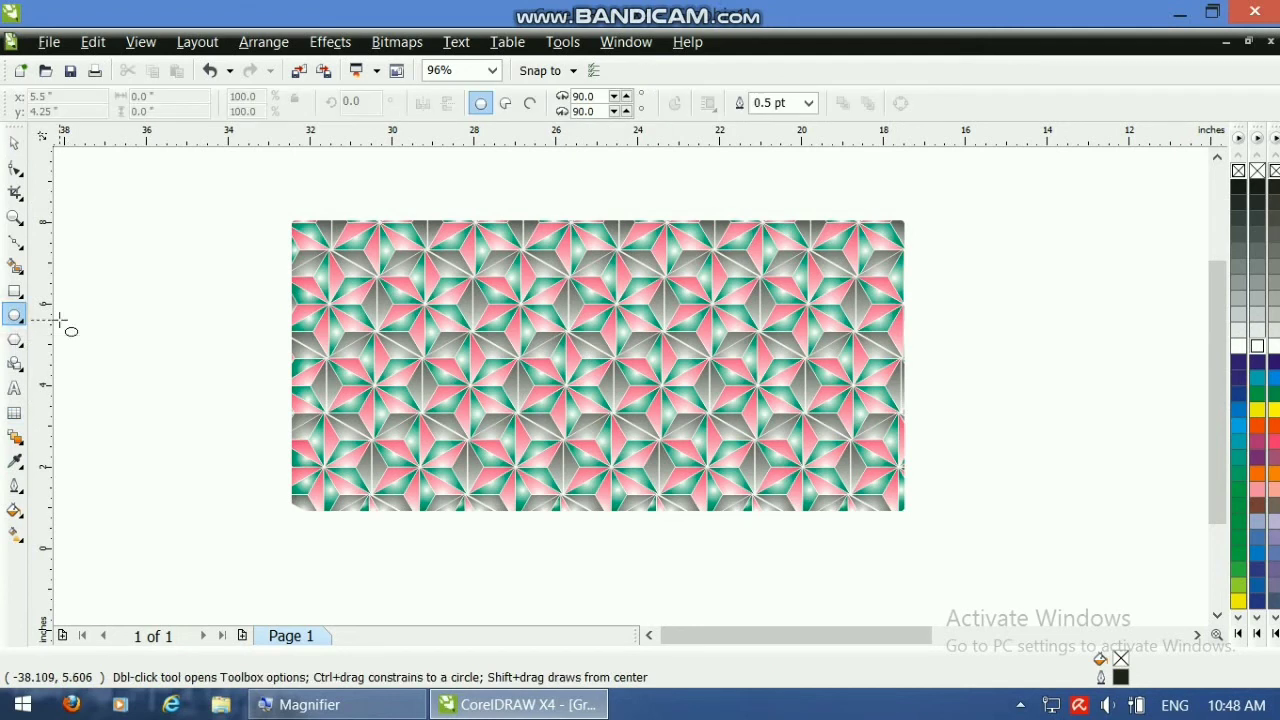
pyautogui.moveTo(167, 172); pyautogui.dragTo(1046, 585)
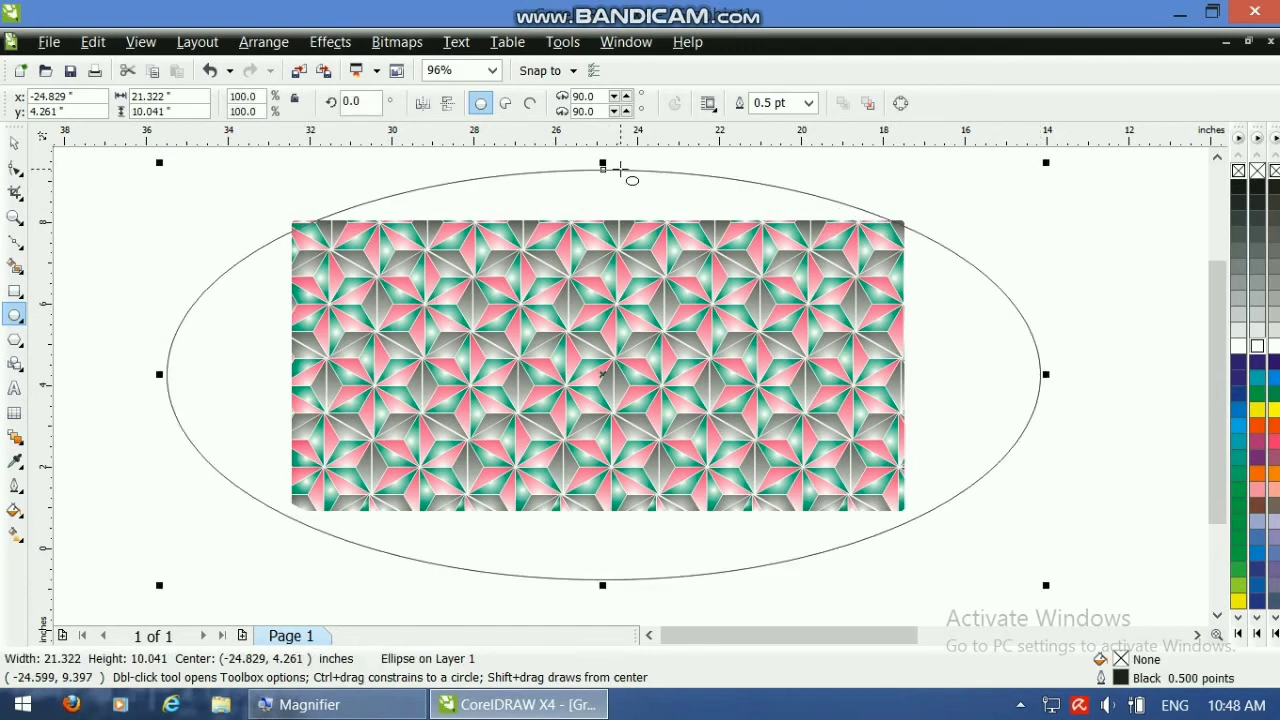
pyautogui.moveTo(602, 165)
pyautogui.mouseDown()
pyautogui.moveTo(603, 150)
pyautogui.moveTo(608, 186)
pyautogui.mouseUp()
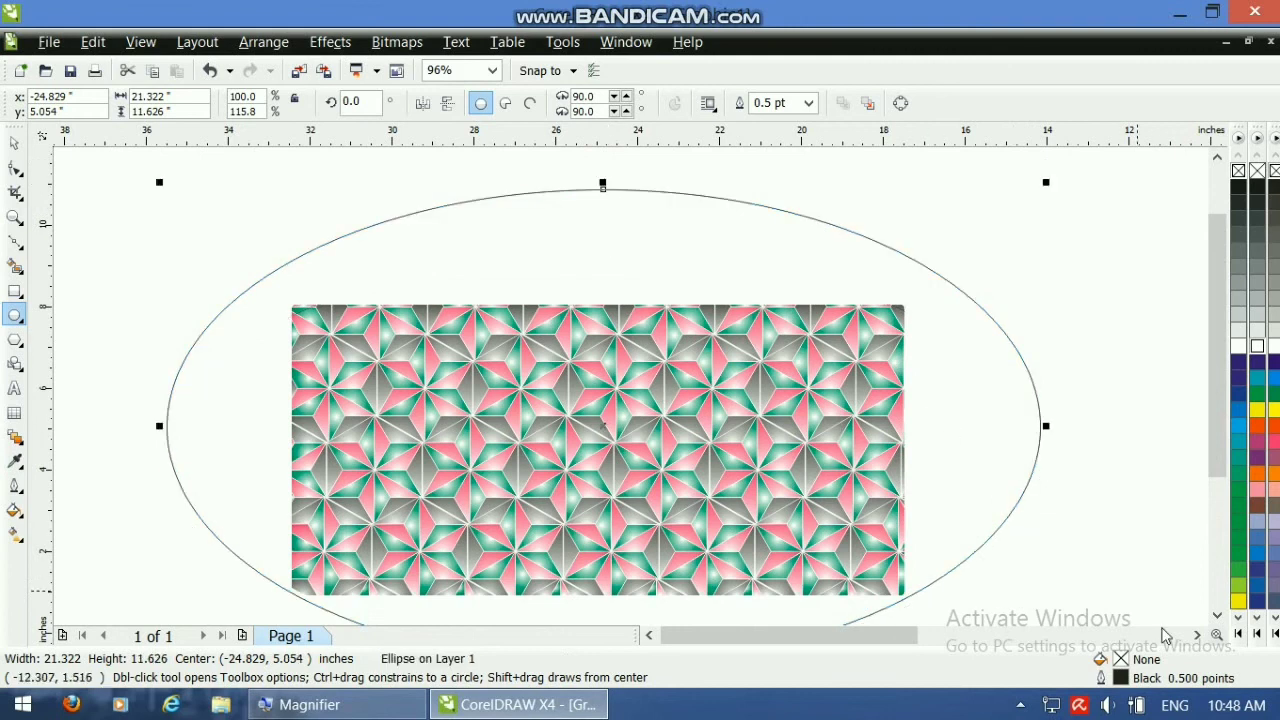
pyautogui.click(1217, 615)
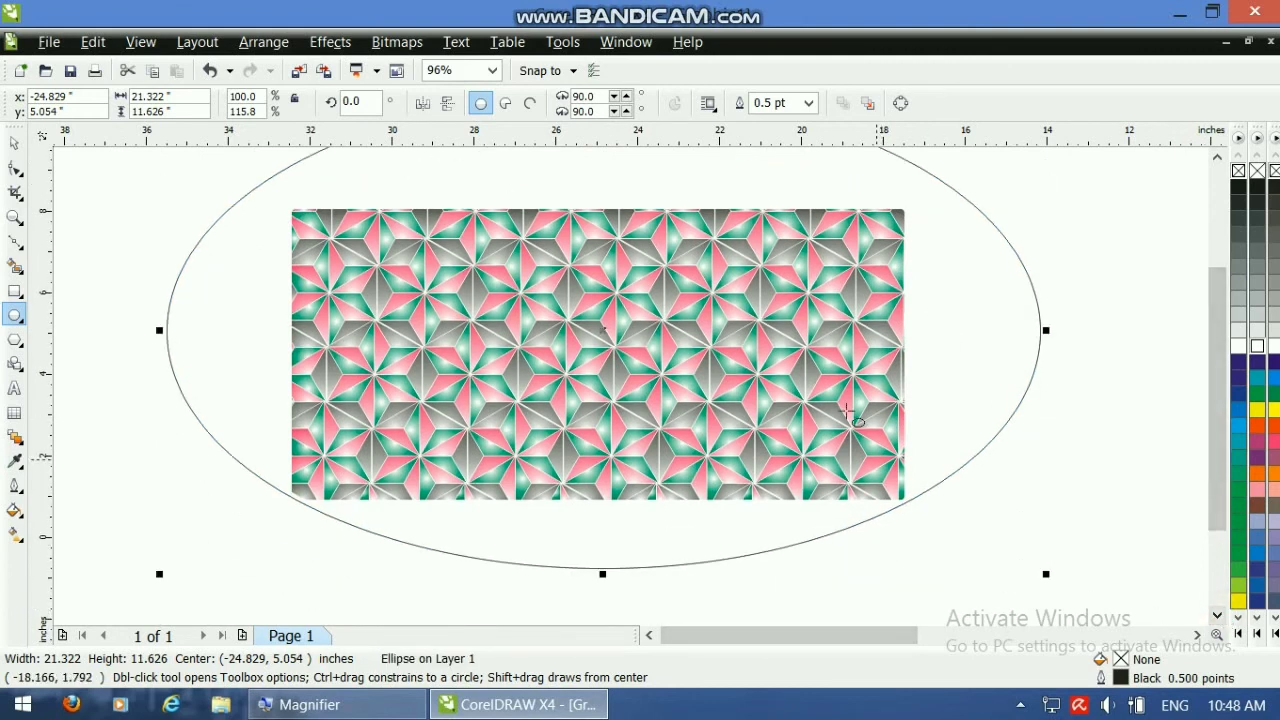
pyautogui.click(608, 574)
pyautogui.moveTo(608, 574); pyautogui.dragTo(606, 586)
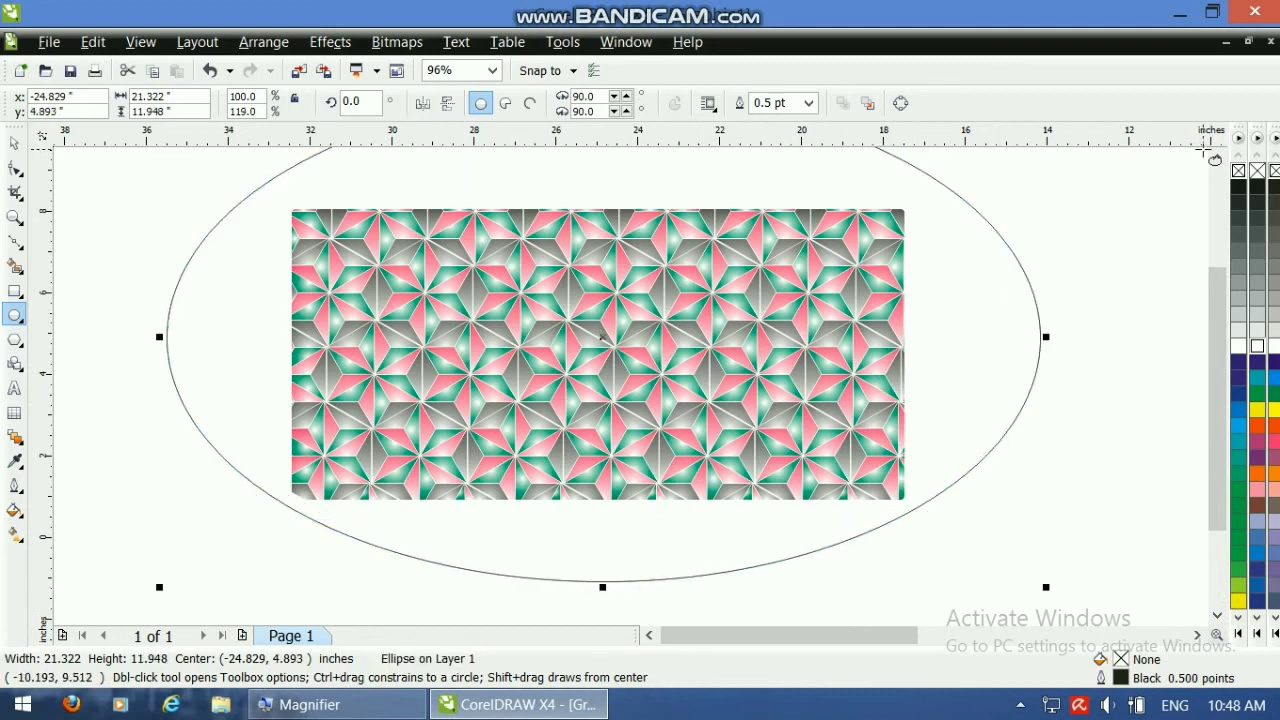
pyautogui.click(1216, 158)
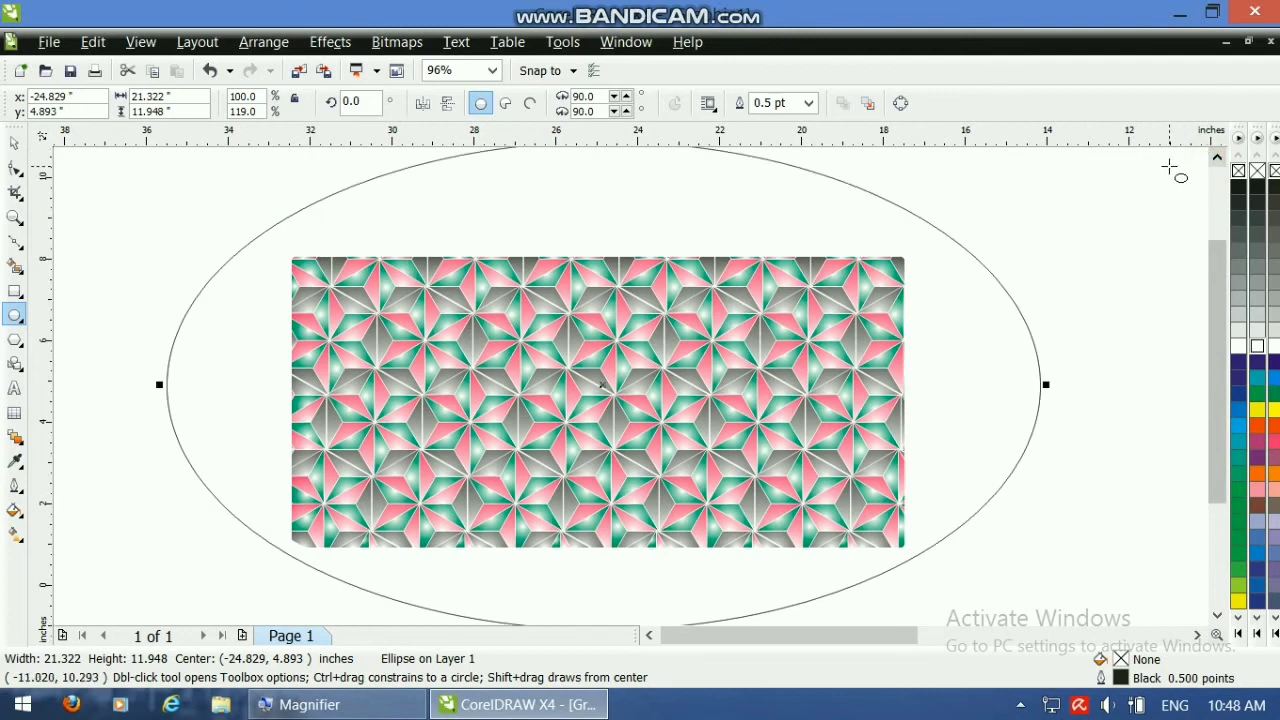
pyautogui.click(1219, 157)
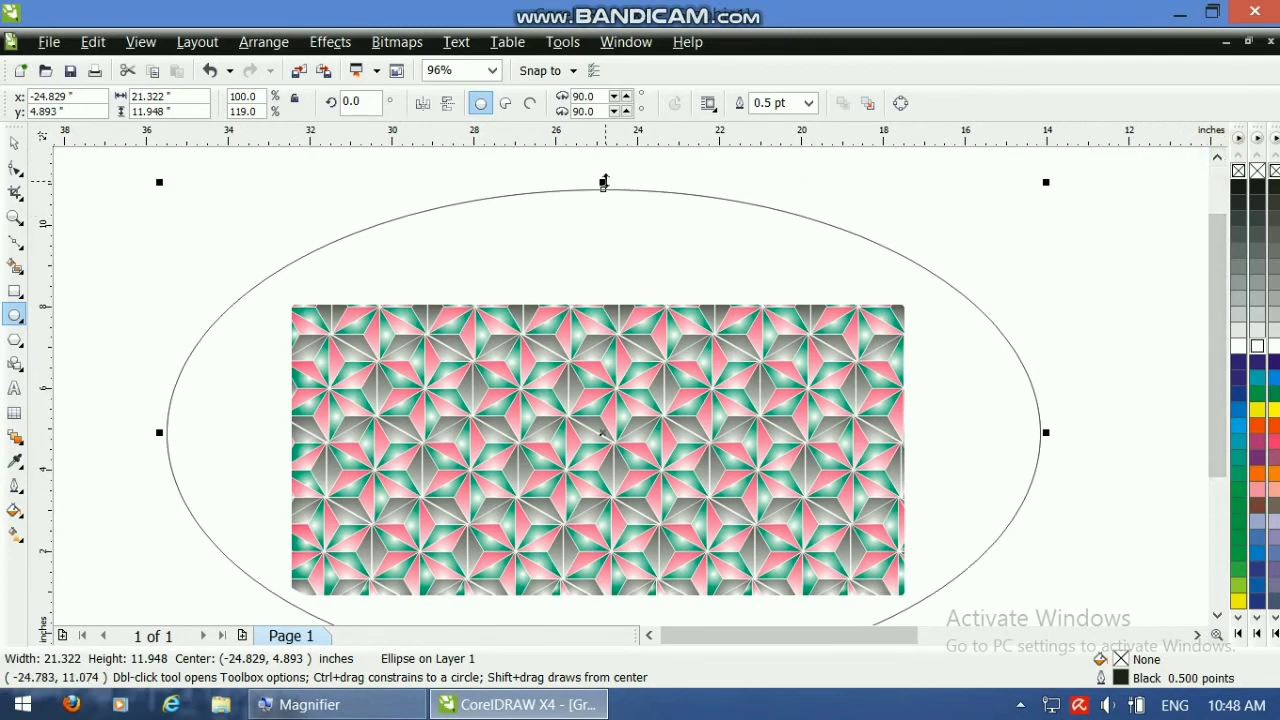
pyautogui.moveTo(605, 182); pyautogui.dragTo(628, 207)
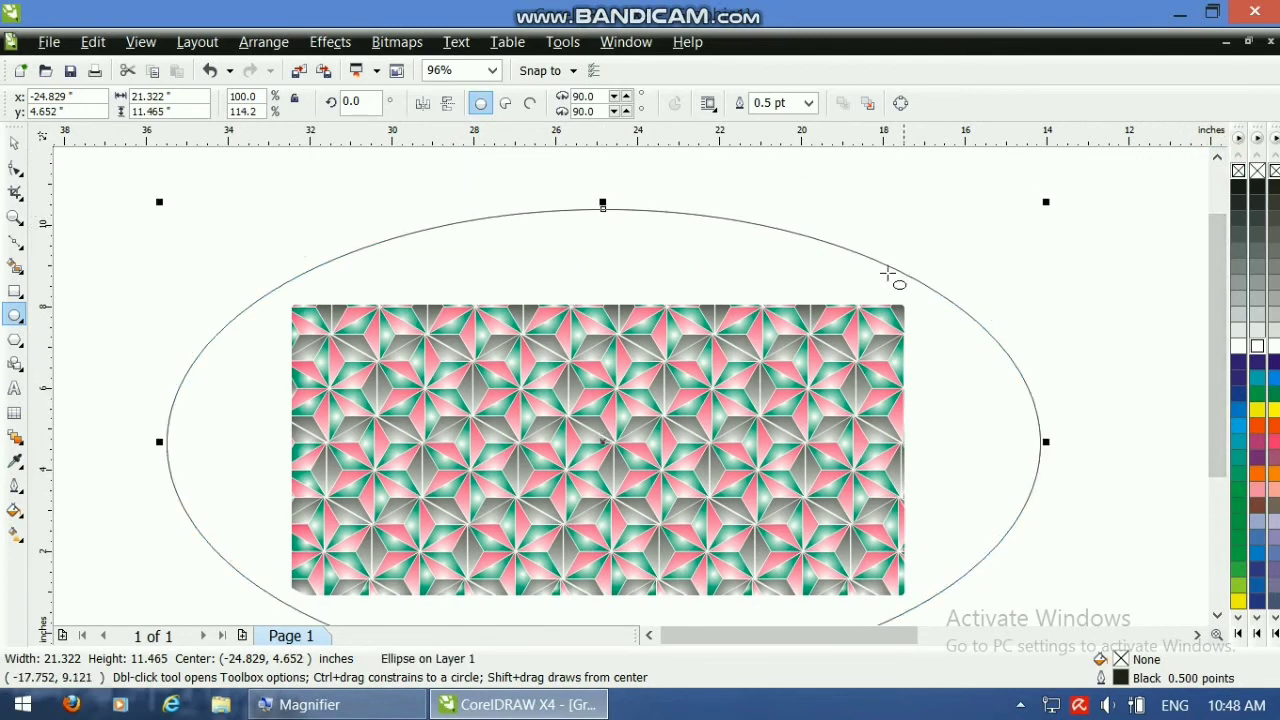
# Give the ellipse a radial fountain fill from 50% Black to white with the mid-point at 24
pyautogui.click(13, 511)
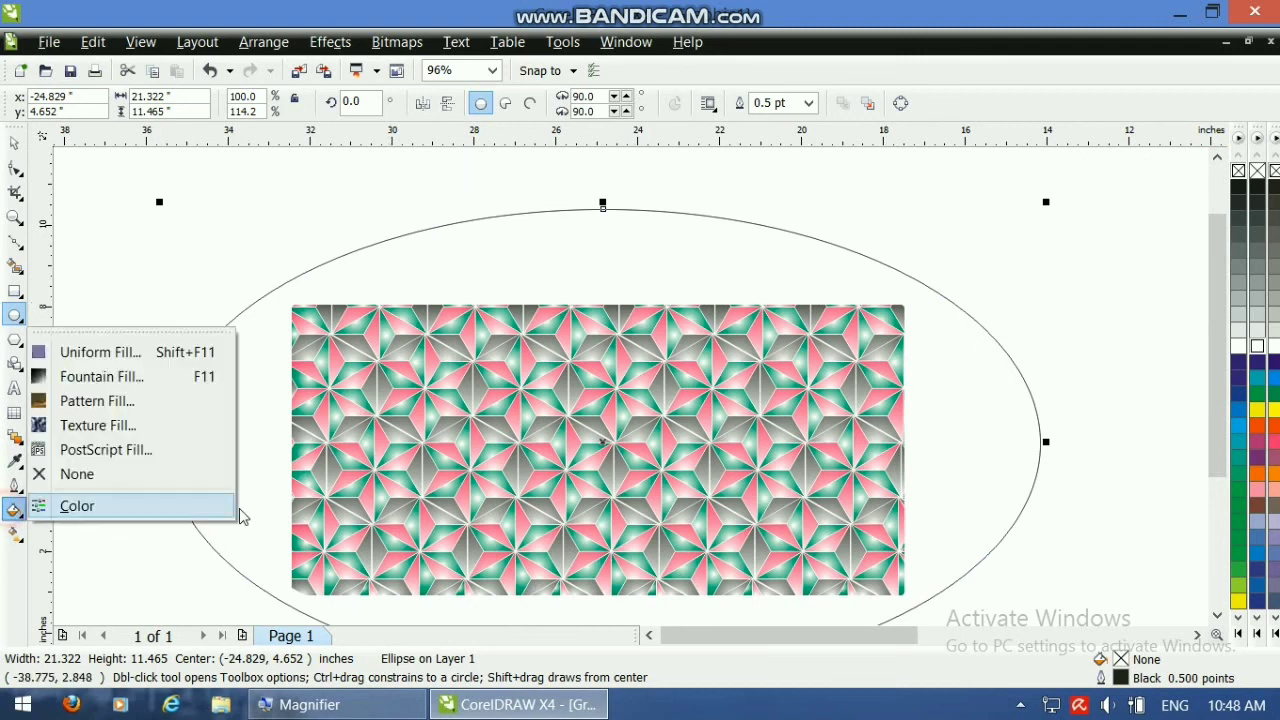
pyautogui.click(102, 376)
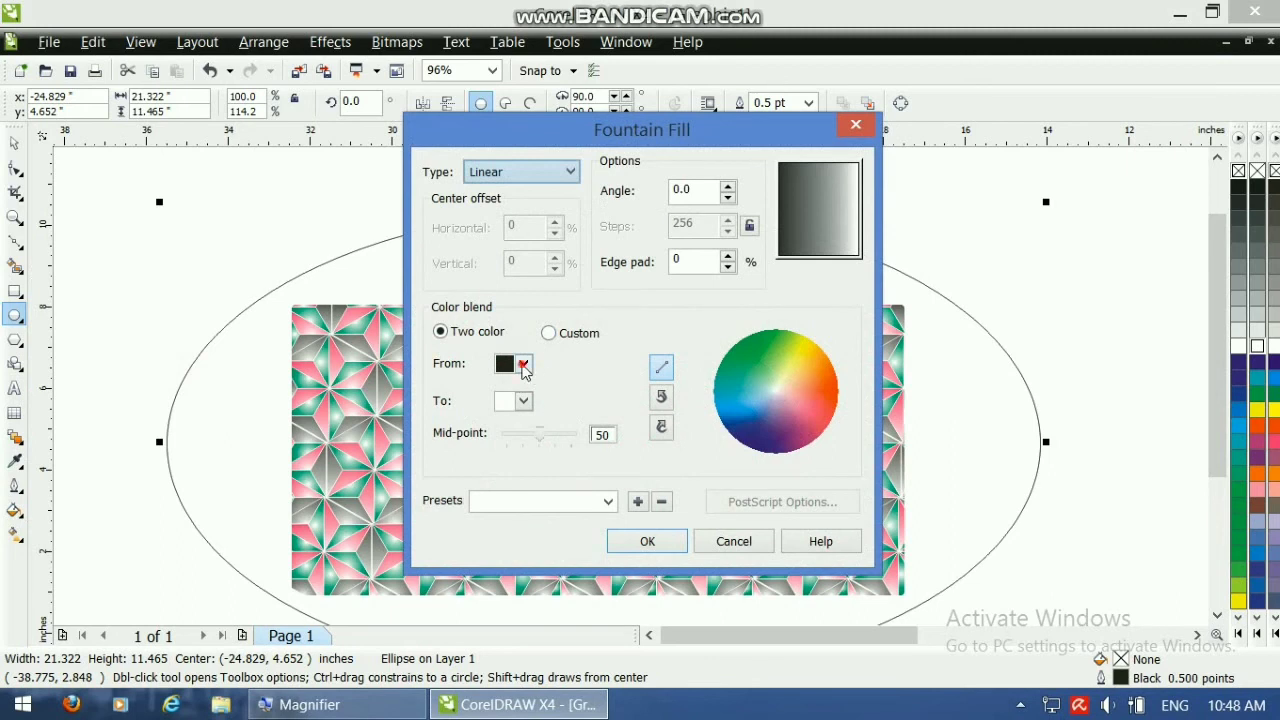
pyautogui.click(523, 365)
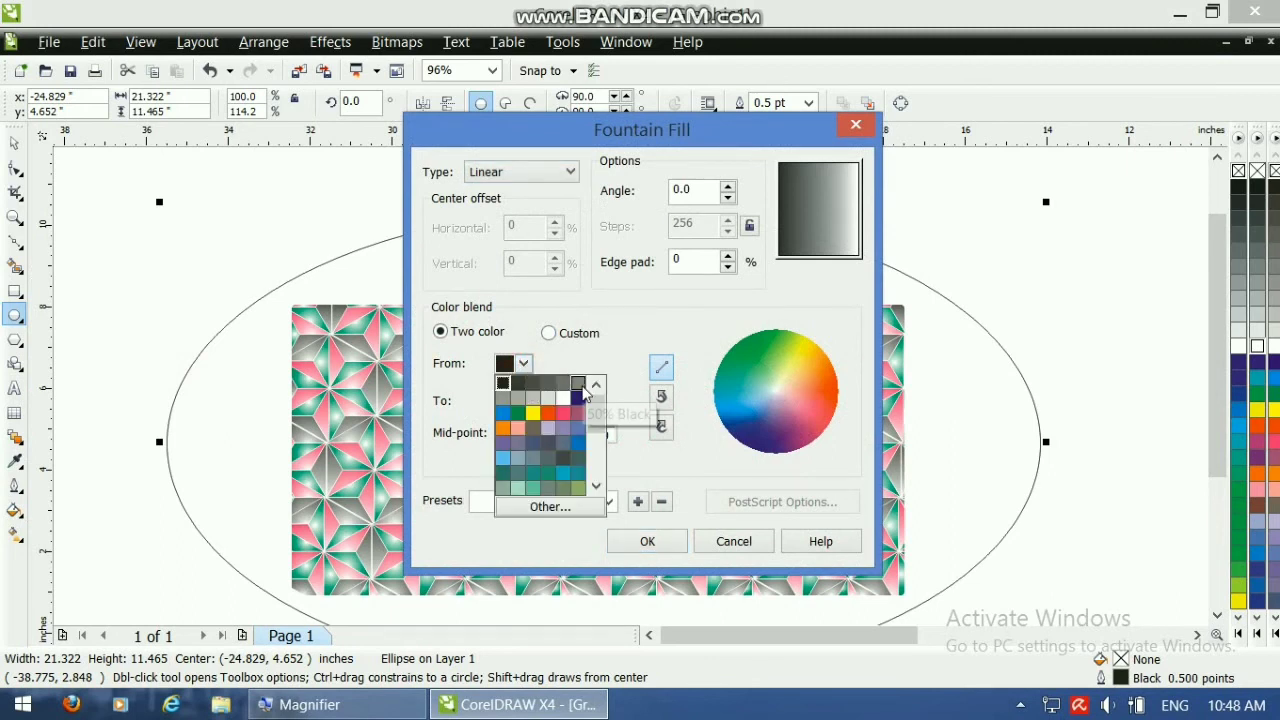
pyautogui.click(580, 385)
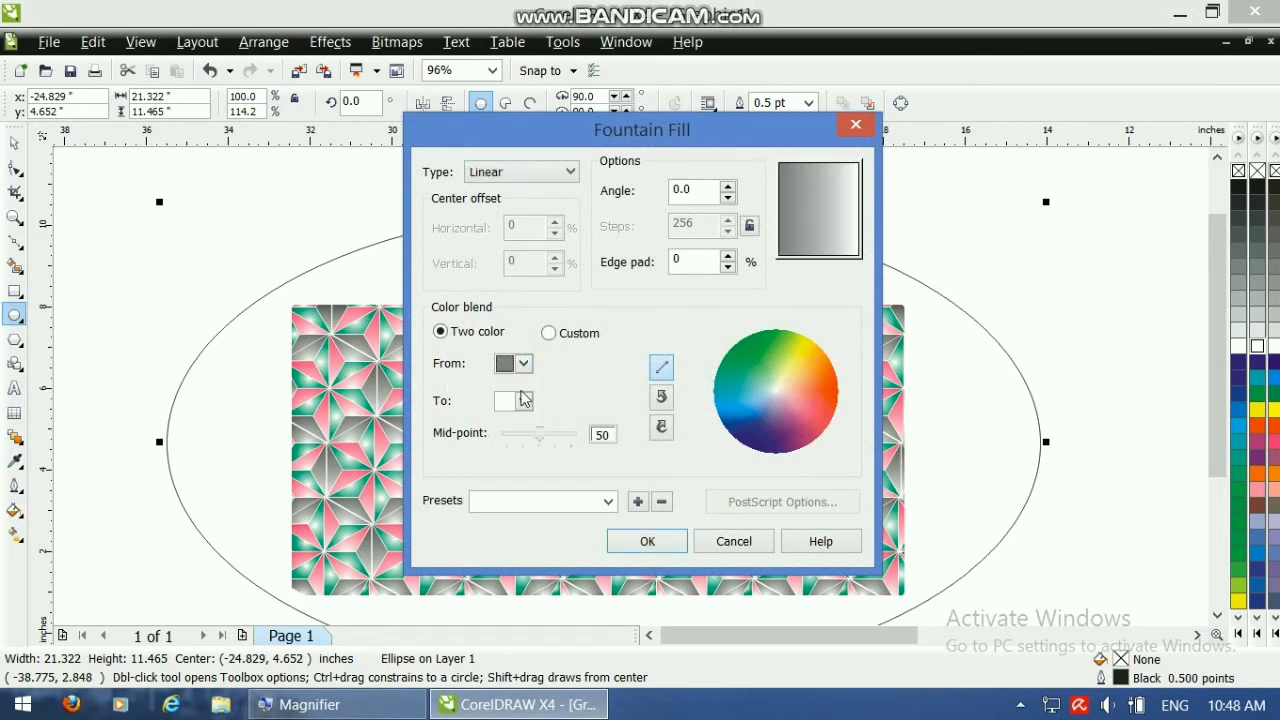
pyautogui.click(548, 175)
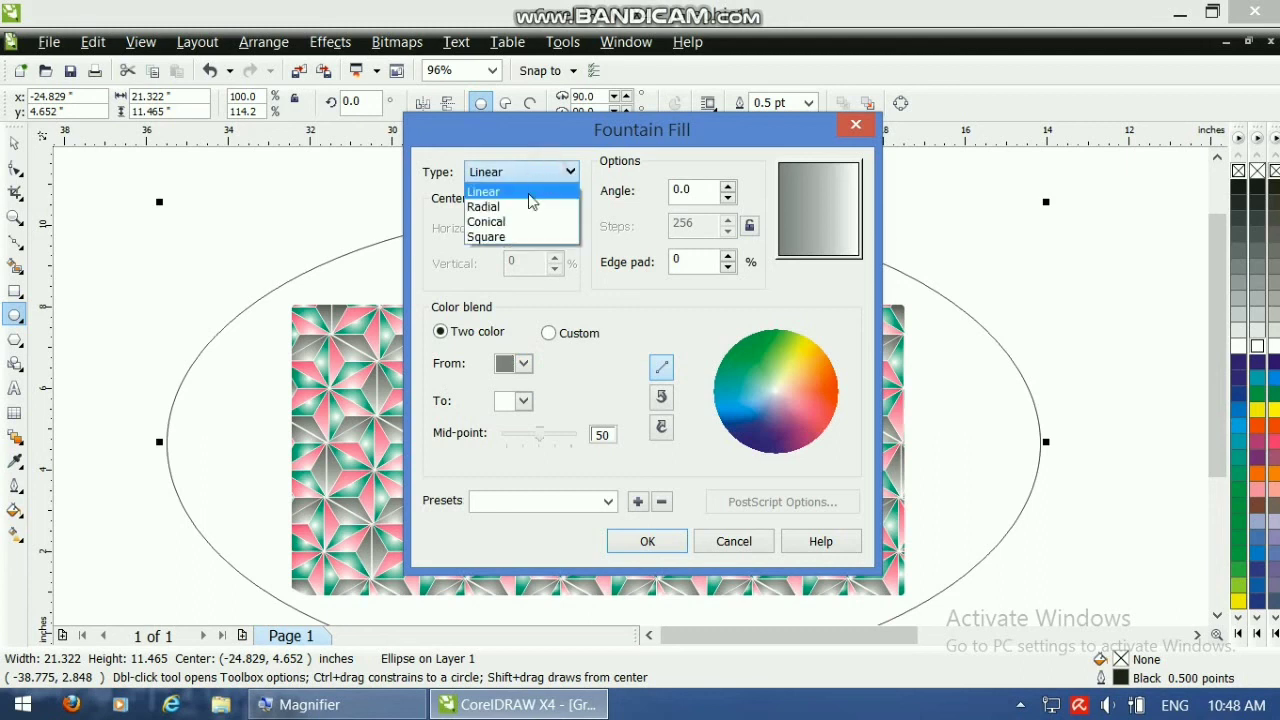
pyautogui.click(527, 207)
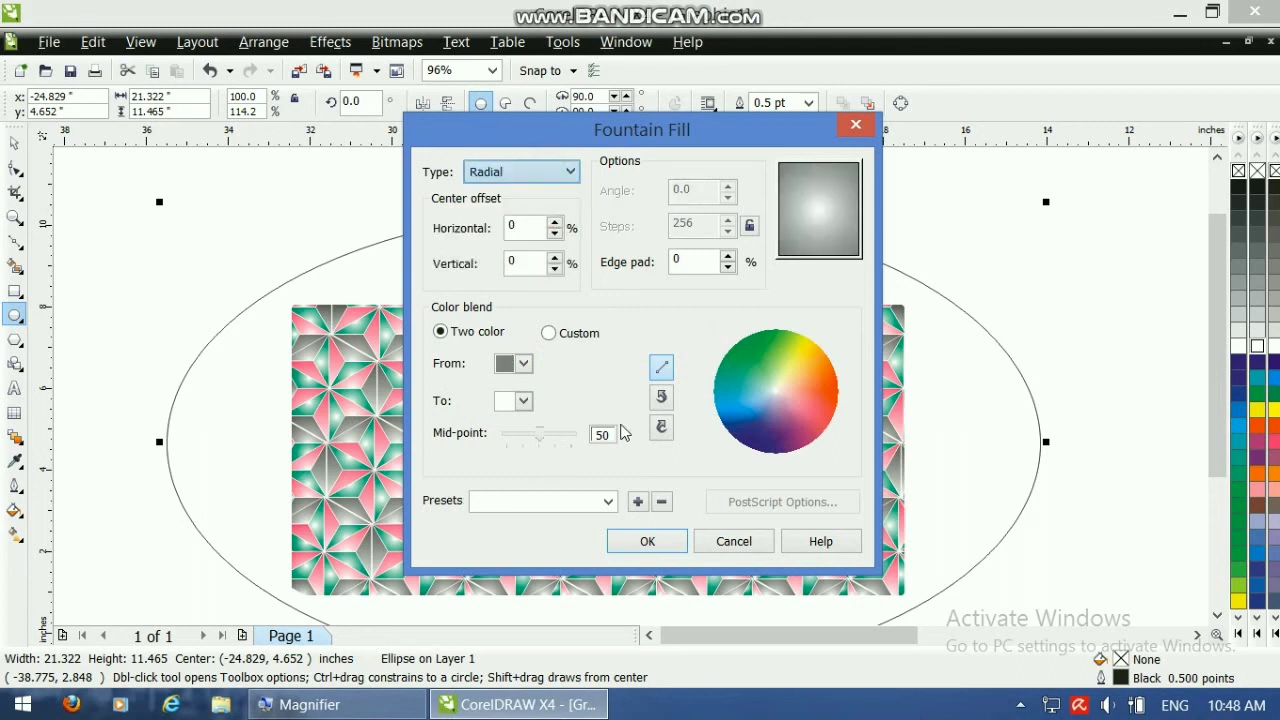
pyautogui.moveTo(541, 437); pyautogui.dragTo(520, 437)
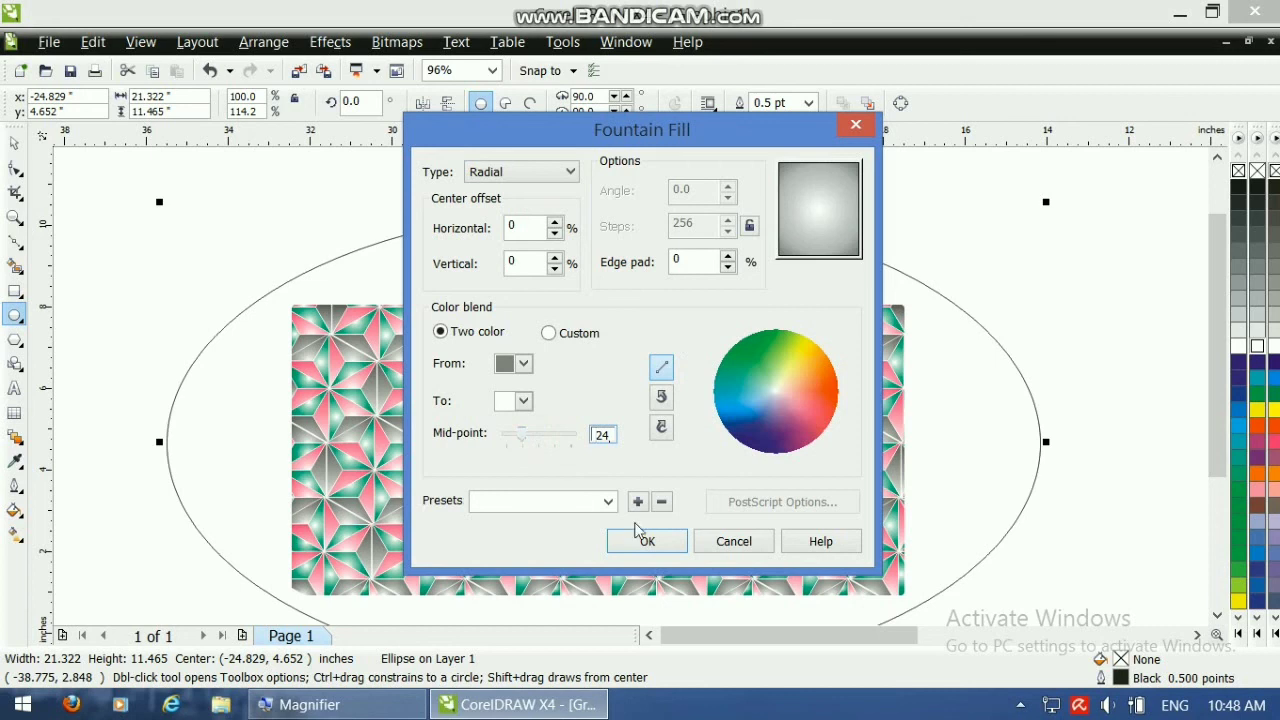
pyautogui.click(645, 541)
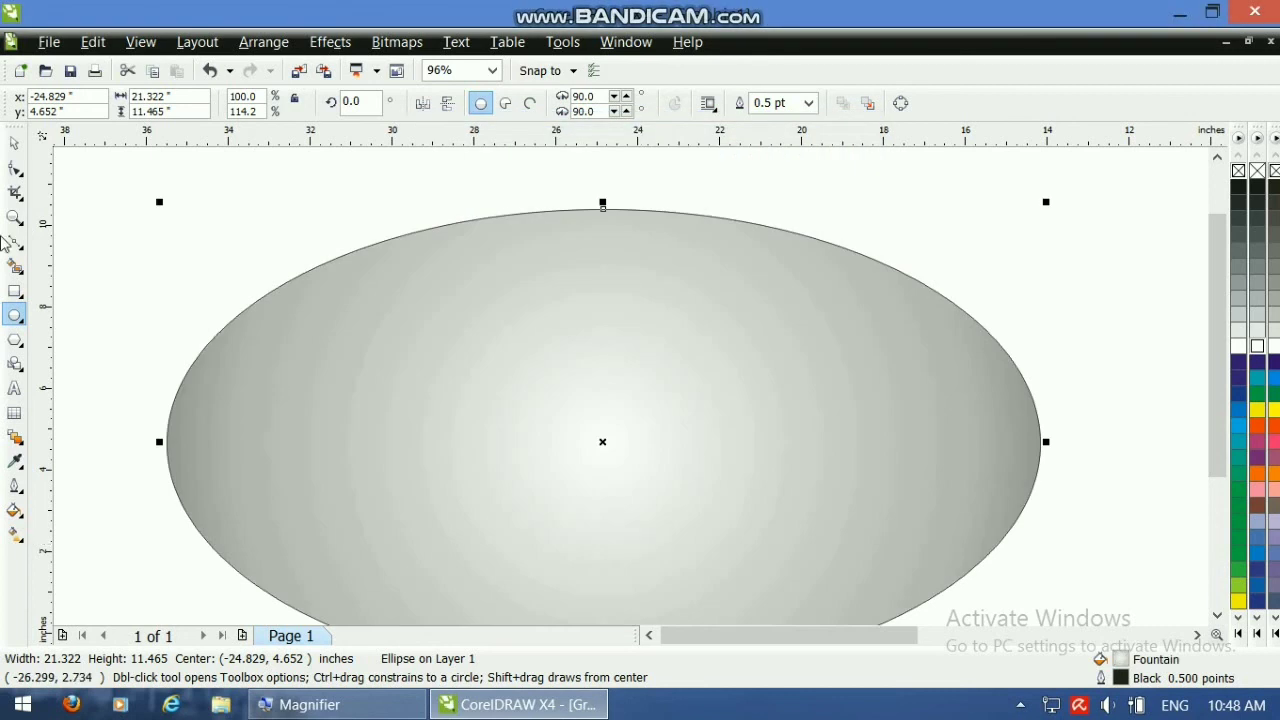
# Send the gradient-filled ellipse behind the cropped pattern
pyautogui.click(277, 46)
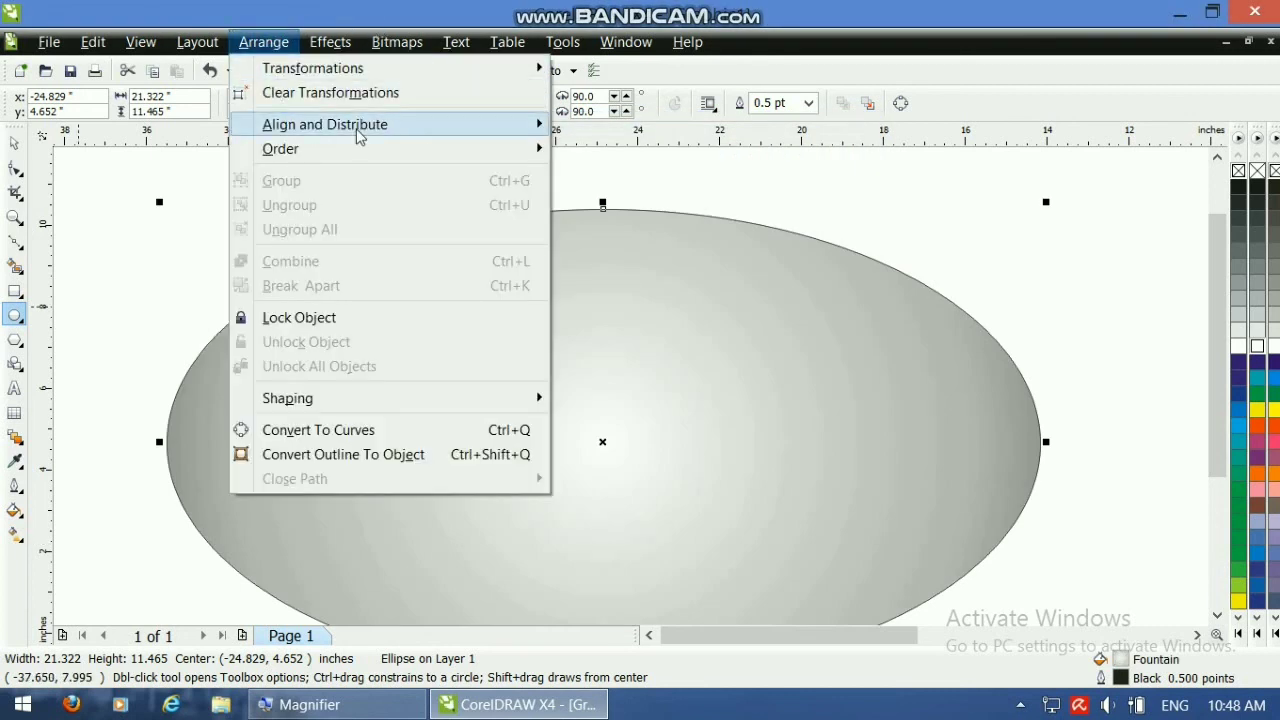
pyautogui.moveTo(365, 145)
pyautogui.click(620, 174)
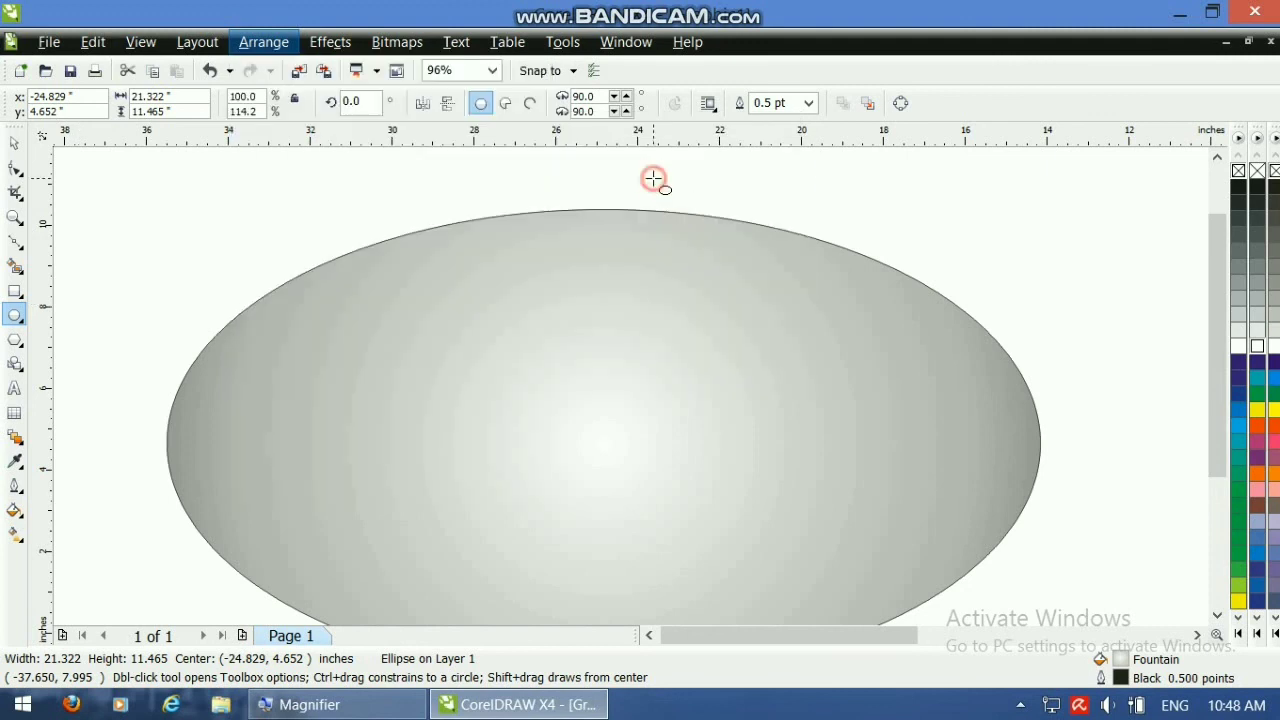
pyautogui.click(1217, 614)
pyautogui.click(1217, 614)
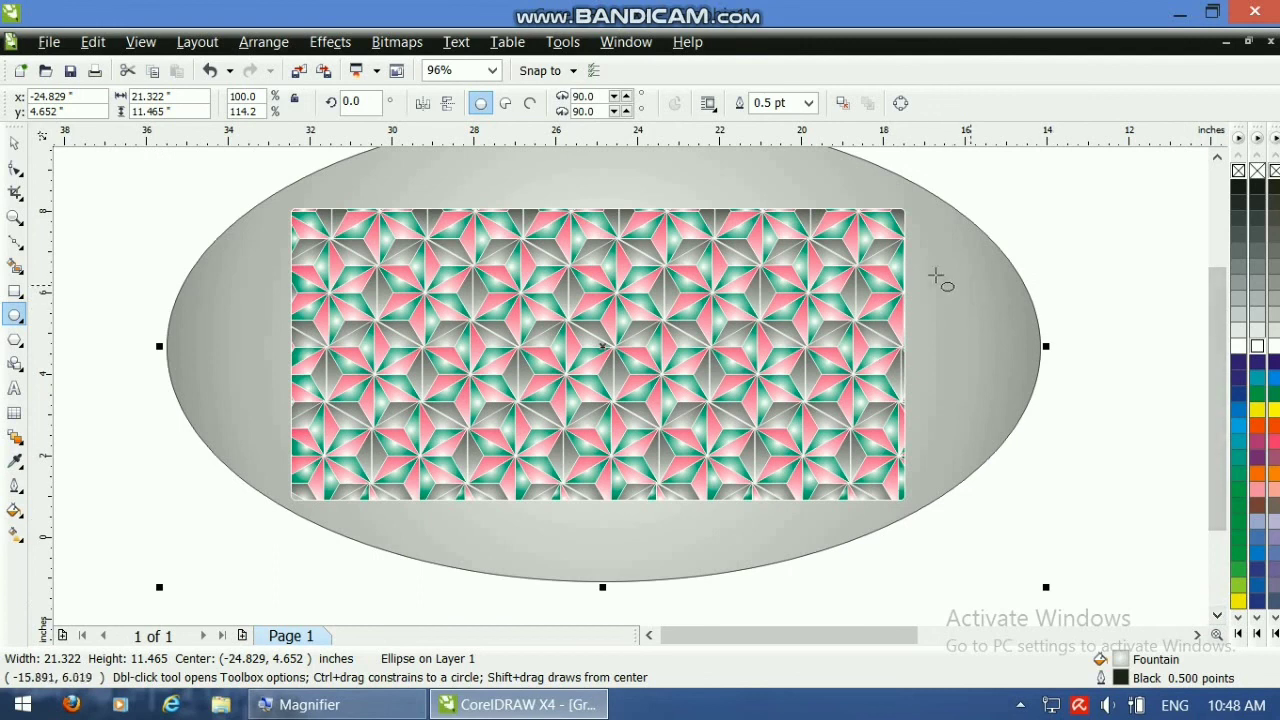
pyautogui.click(14, 143)
pyautogui.click(440, 166)
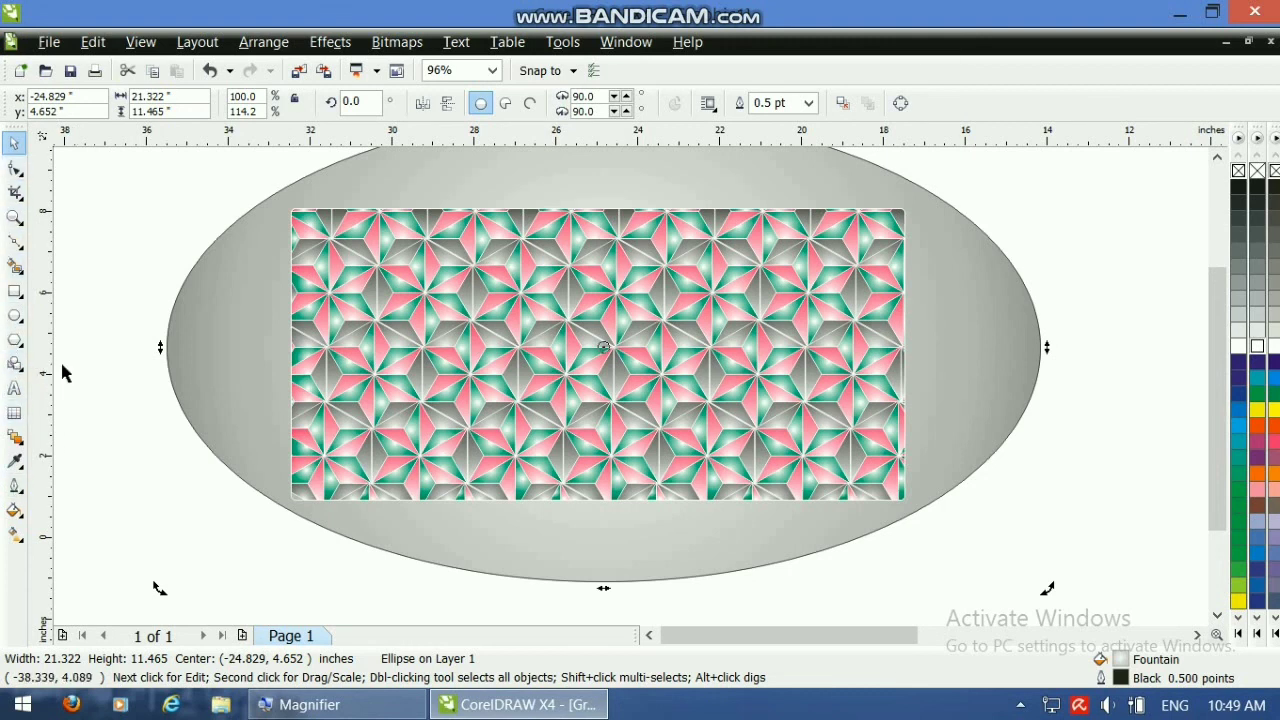
pyautogui.click(28, 145)
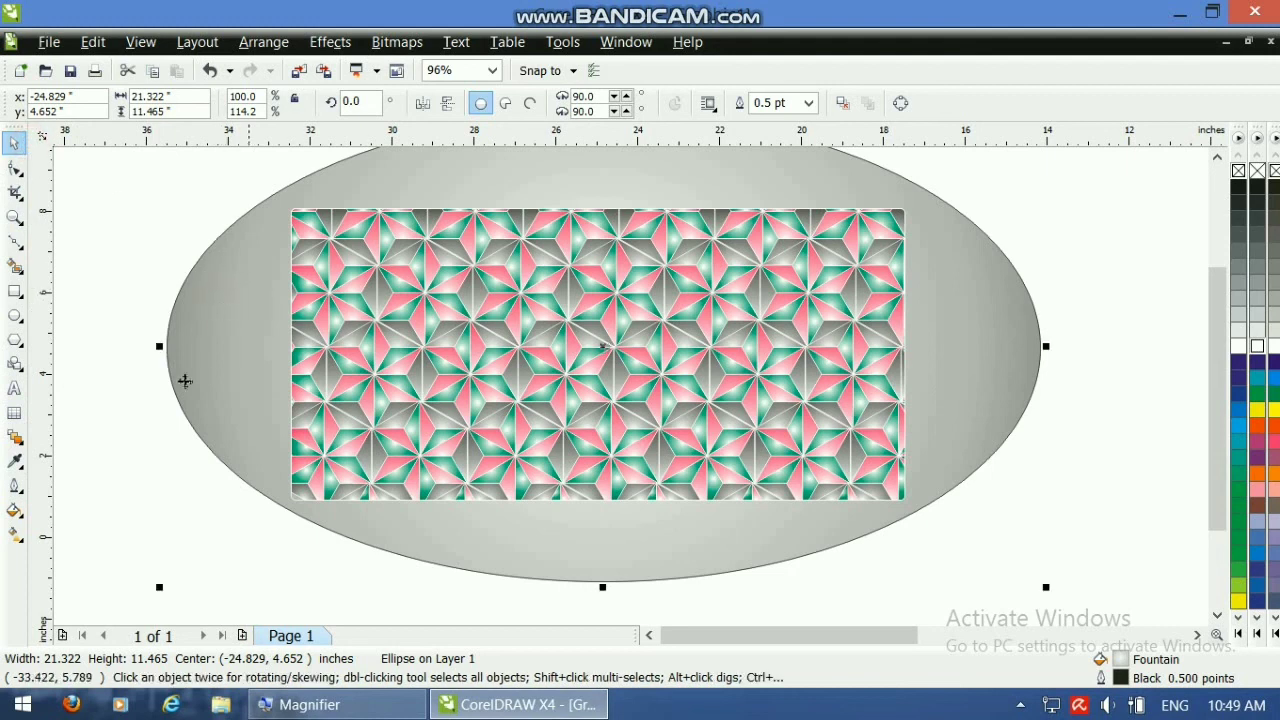
pyautogui.click(18, 512)
pyautogui.press('Escape')
pyautogui.click(22, 467)
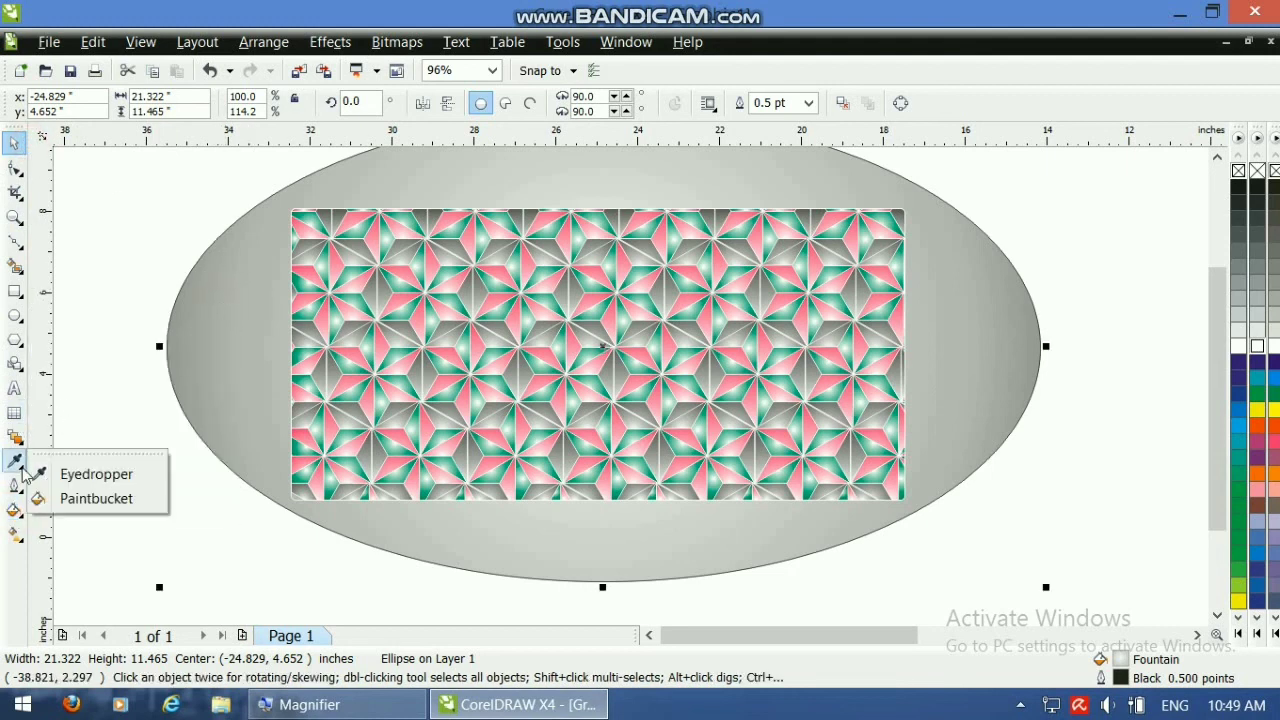
pyautogui.click(15, 486)
pyautogui.click(15, 532)
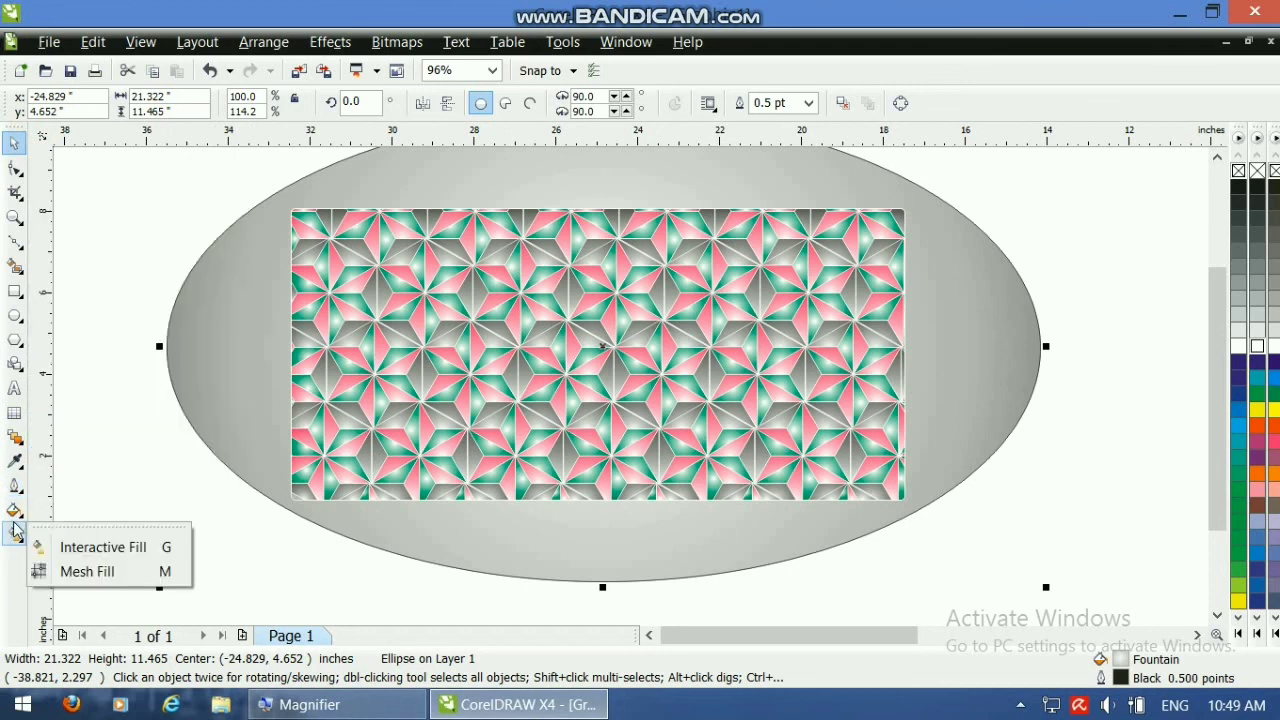
# Change the starting colour of the ellipse's radial fountain fill to light blue, keeping white as the end colour, and deselect the ellipse
pyautogui.click(15, 510)
pyautogui.click(98, 392)
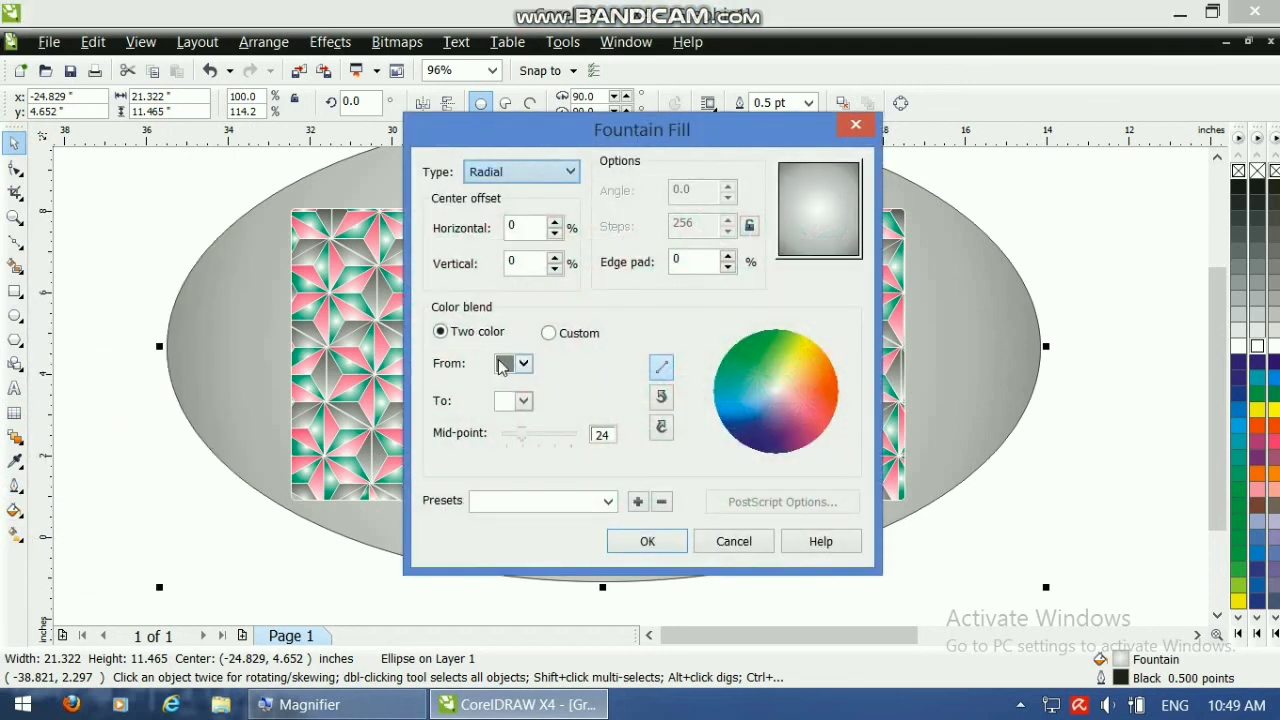
pyautogui.click(524, 364)
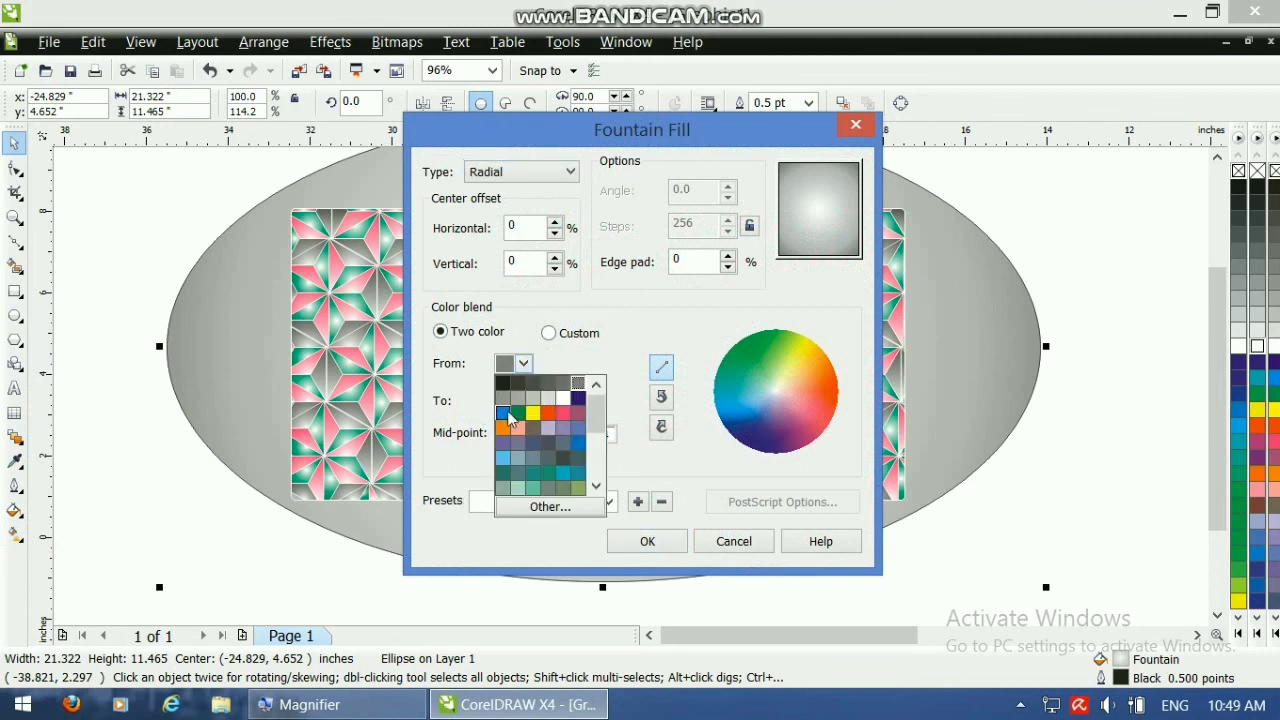
pyautogui.click(506, 458)
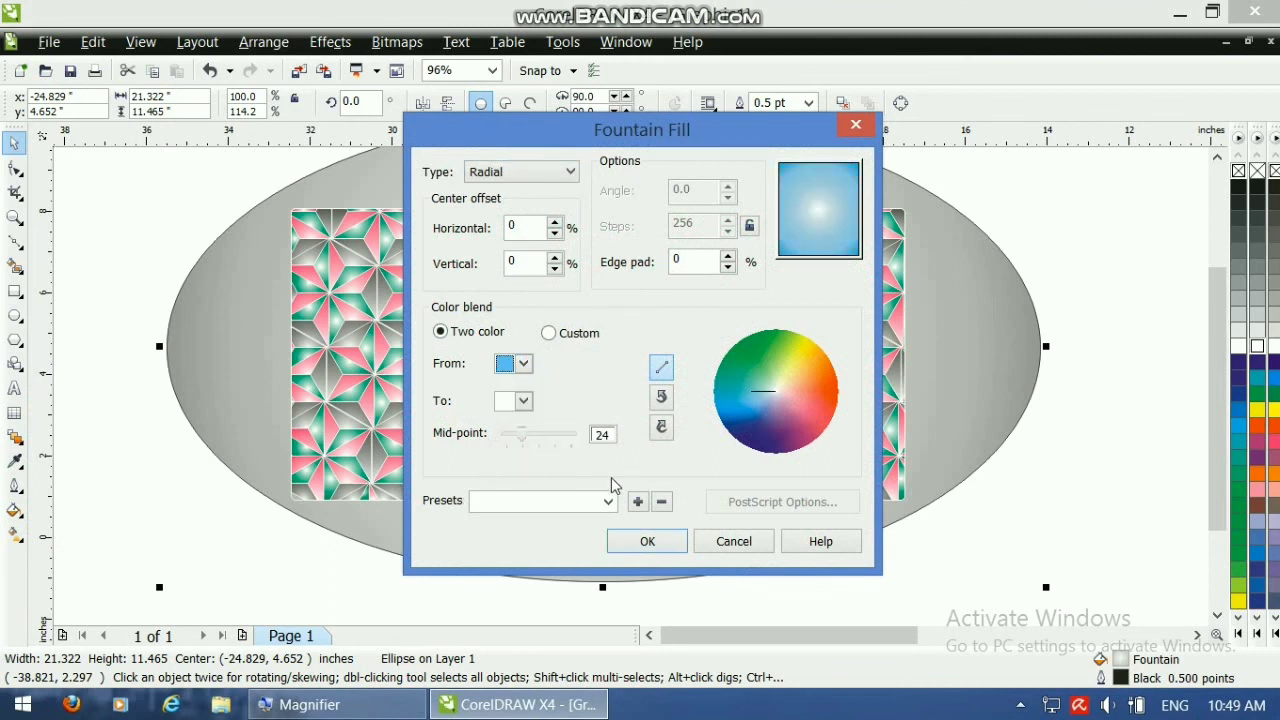
pyautogui.click(647, 541)
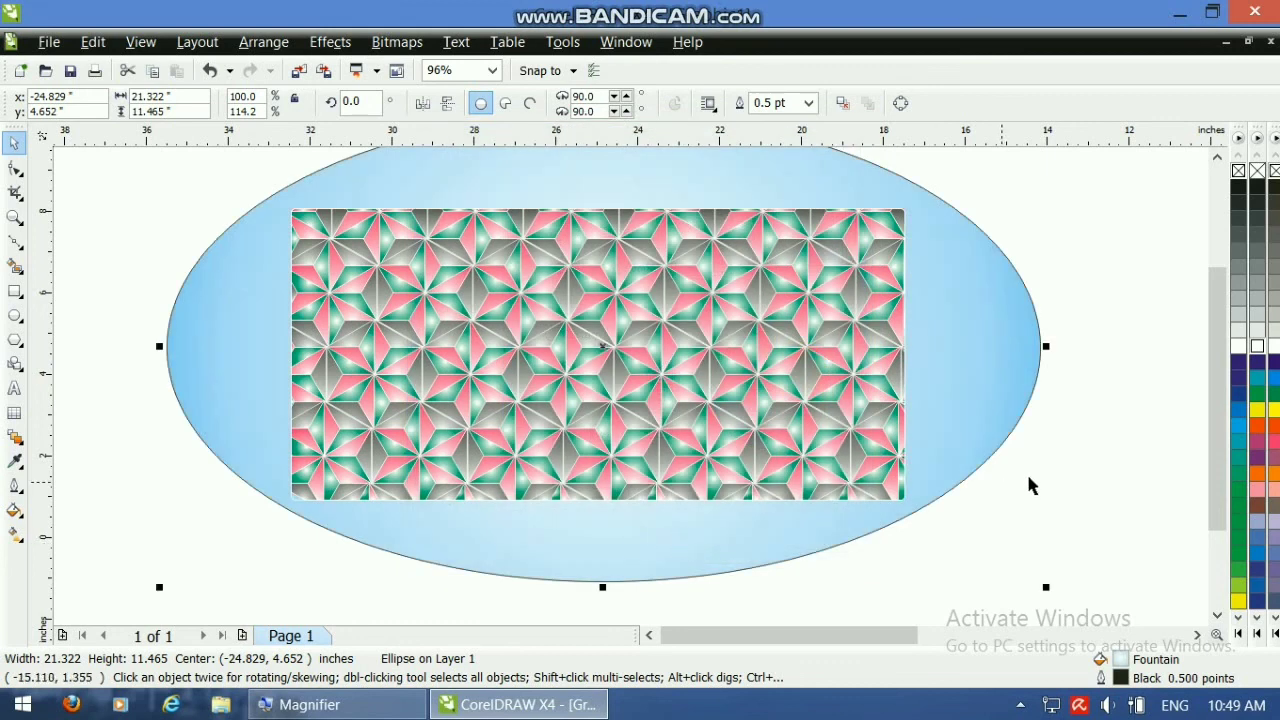
pyautogui.click(1093, 288)
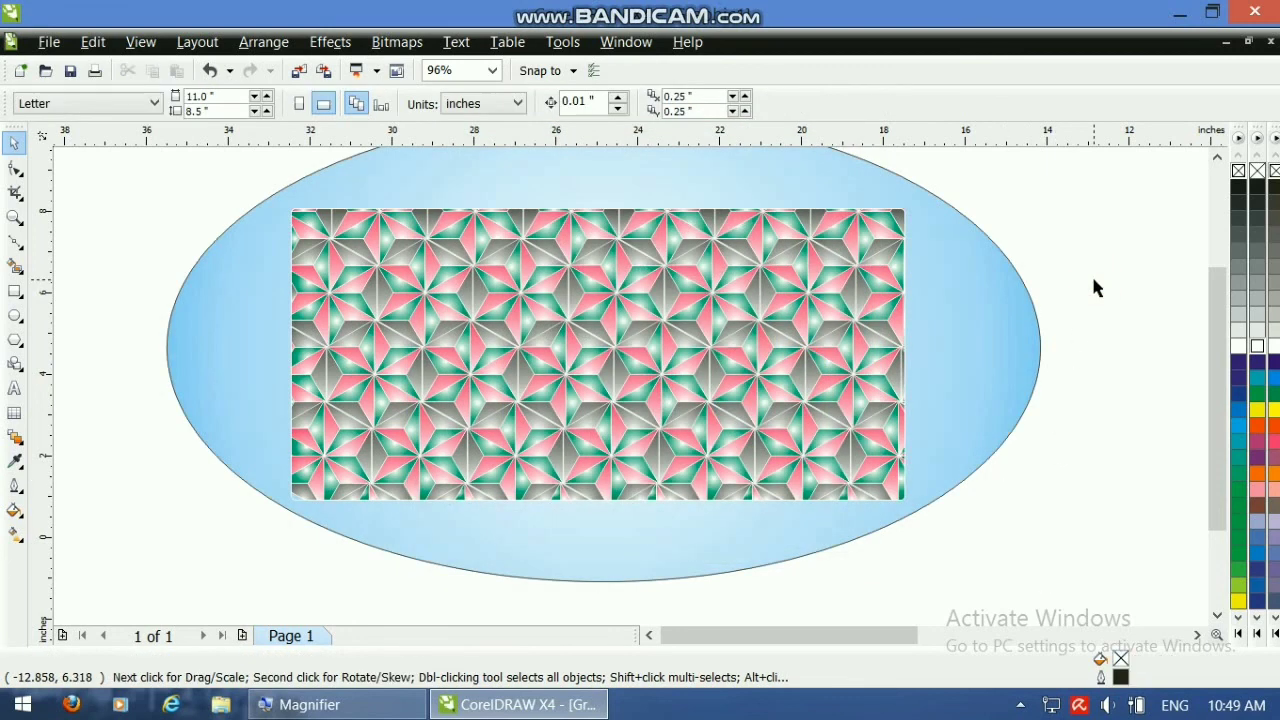